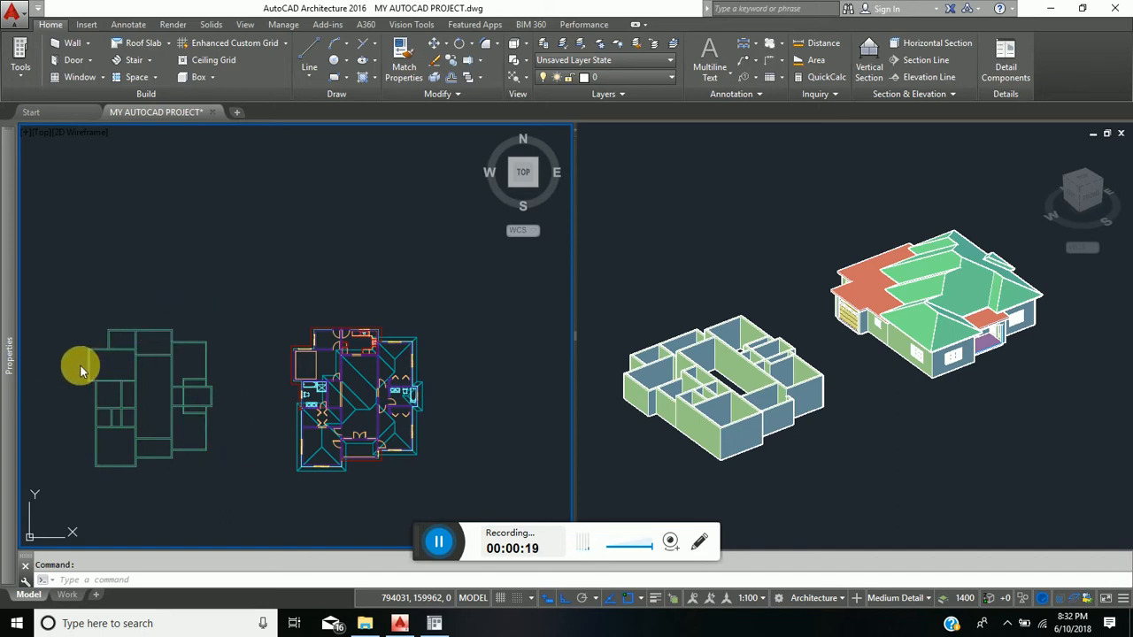
# Copy the complete bare wall layout horizontally to the empty area west of the original plan.
pyautogui.scroll(-5, 243, 409)
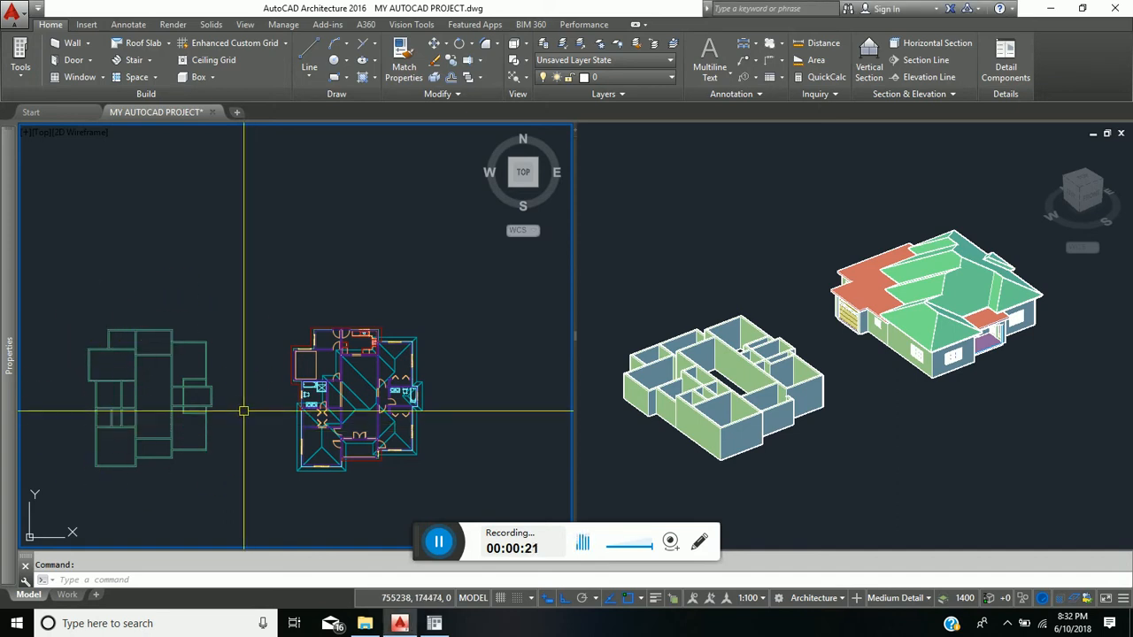
pyautogui.moveTo(250, 434); pyautogui.dragTo(284, 384, button='middle')
pyautogui.scroll(4, 271, 372)
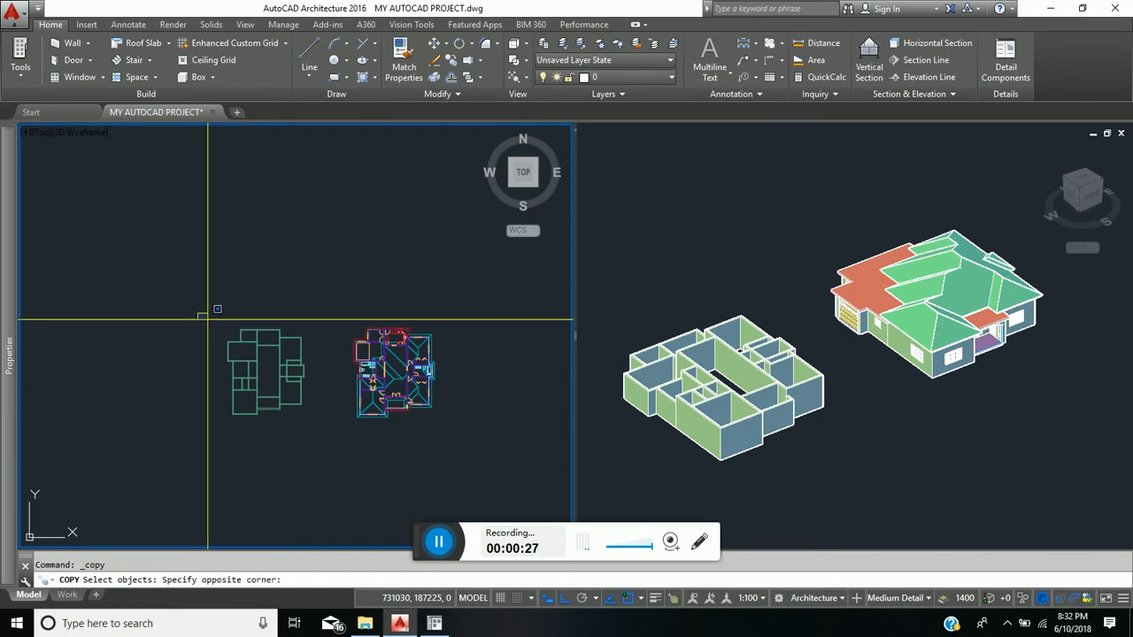
pyautogui.click(313, 440)
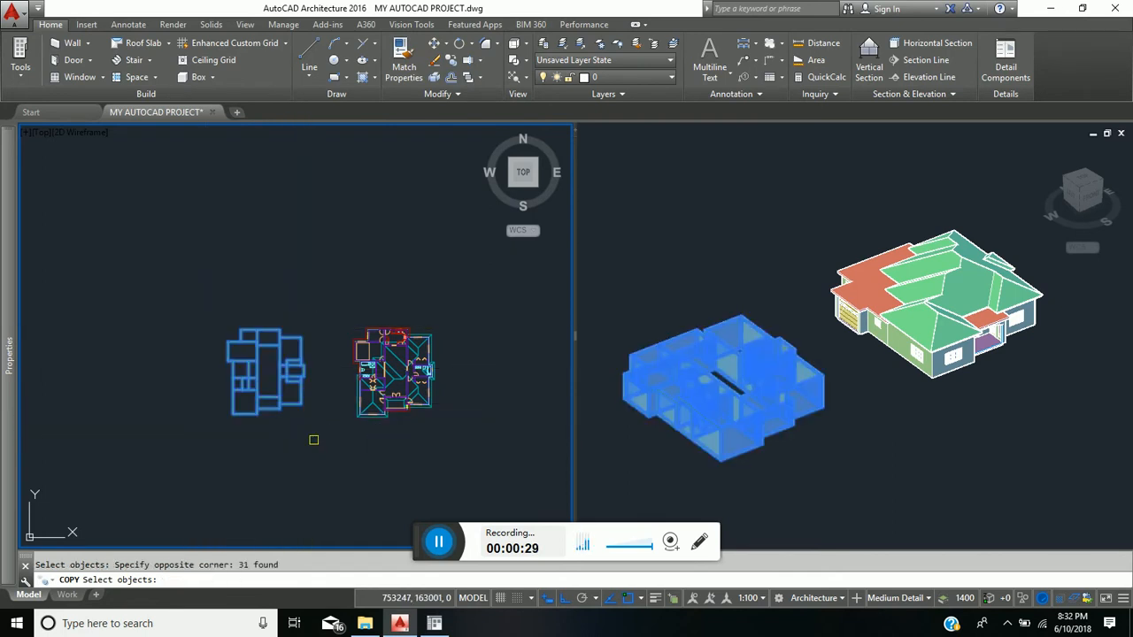
pyautogui.press('Return')
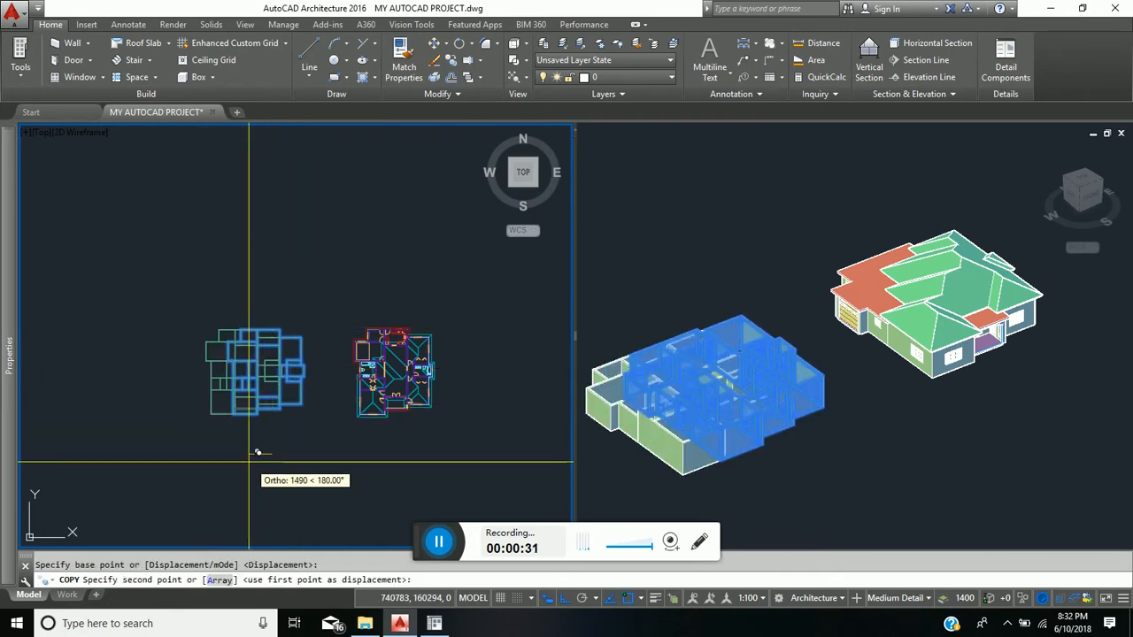
pyautogui.click(152, 483)
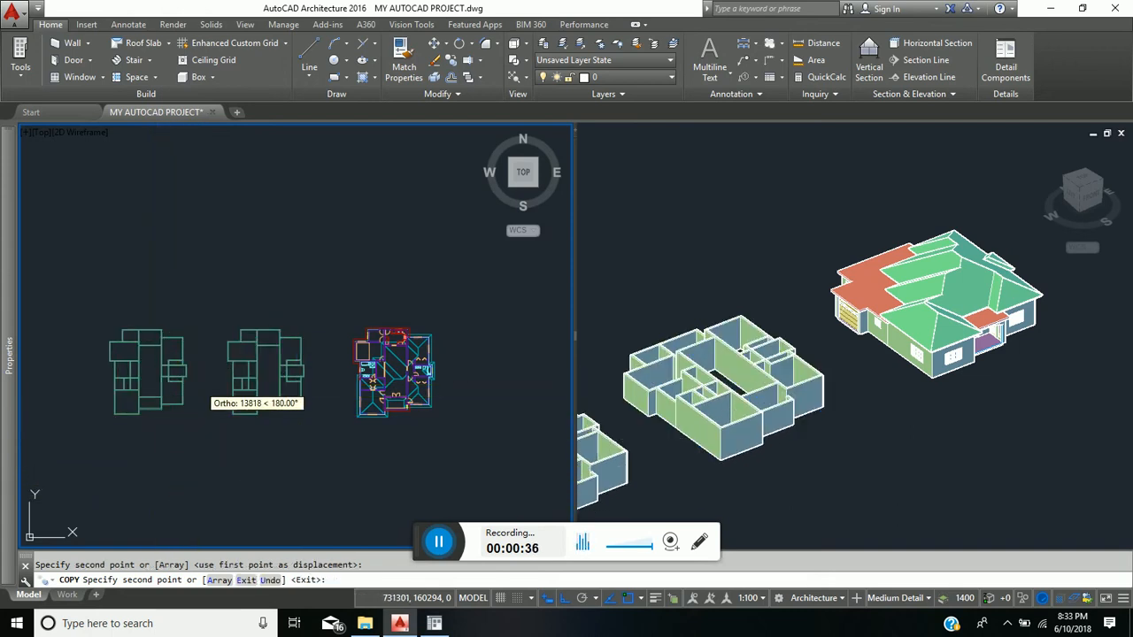
pyautogui.press('Escape')
# Select all walls of the original wall layout beside the finished house plan and reduce their height.
pyautogui.click(740, 473)
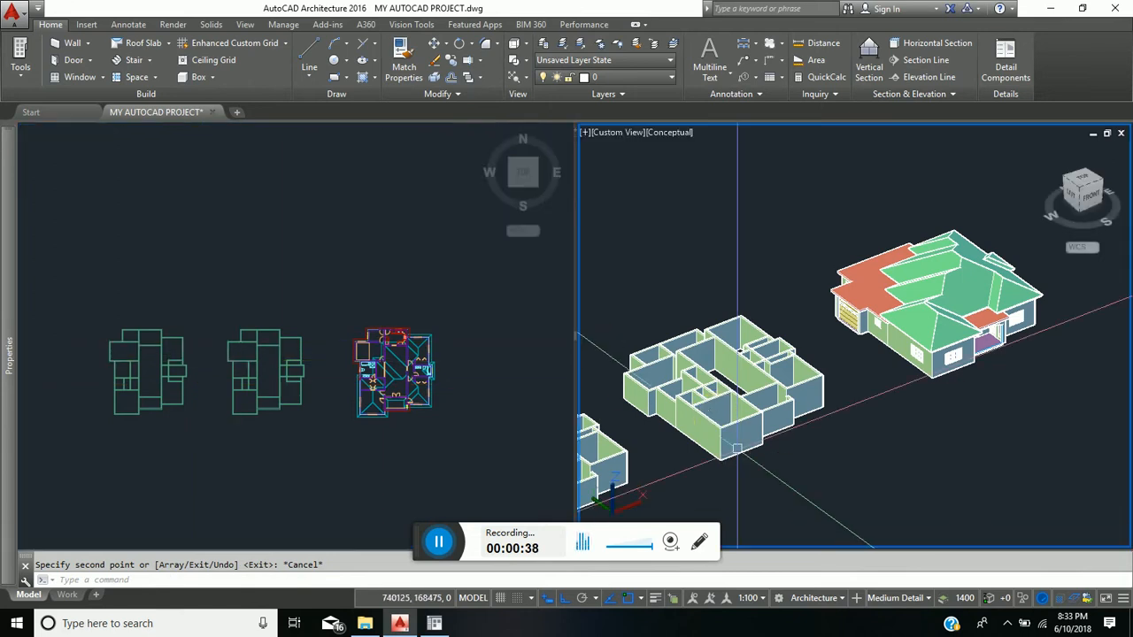
pyautogui.scroll(4, 730, 409)
pyautogui.moveTo(735, 385); pyautogui.dragTo(836, 352, button='middle')
pyautogui.scroll(2, 798, 354)
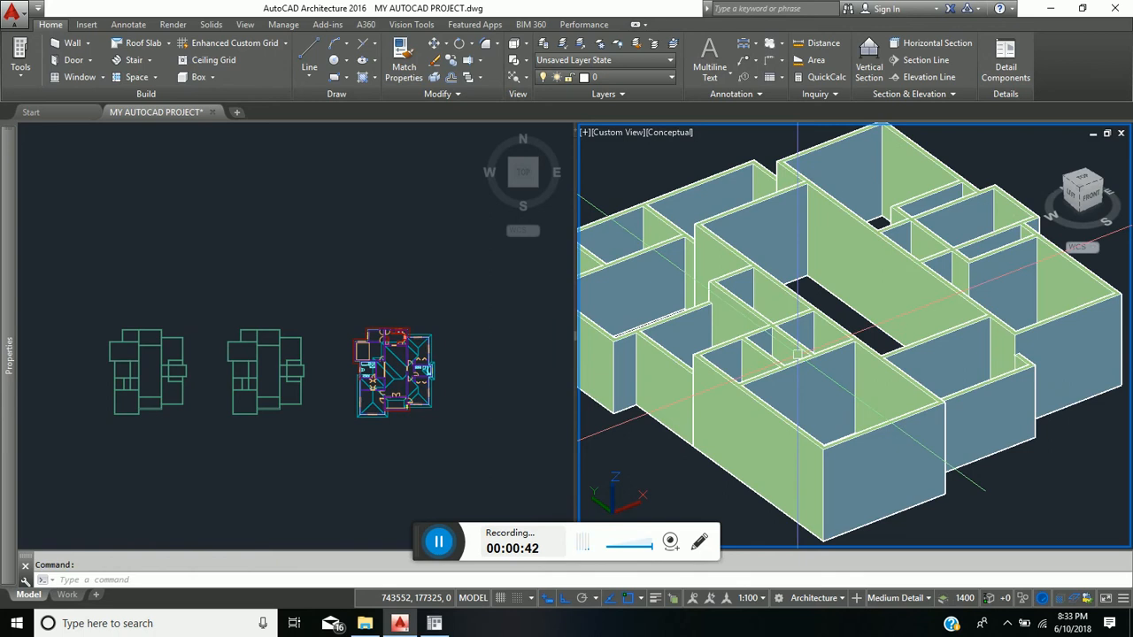
pyautogui.scroll(-2, 798, 354)
pyautogui.click(283, 366)
pyautogui.scroll(4, 282, 374)
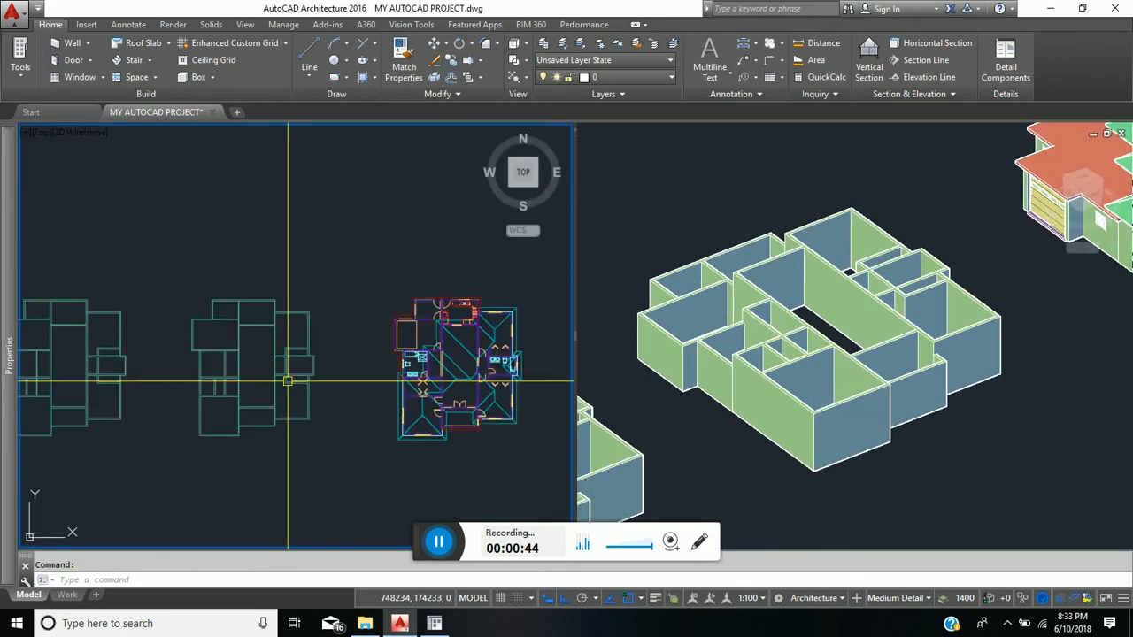
pyautogui.moveTo(284, 380); pyautogui.dragTo(356, 374, button='middle')
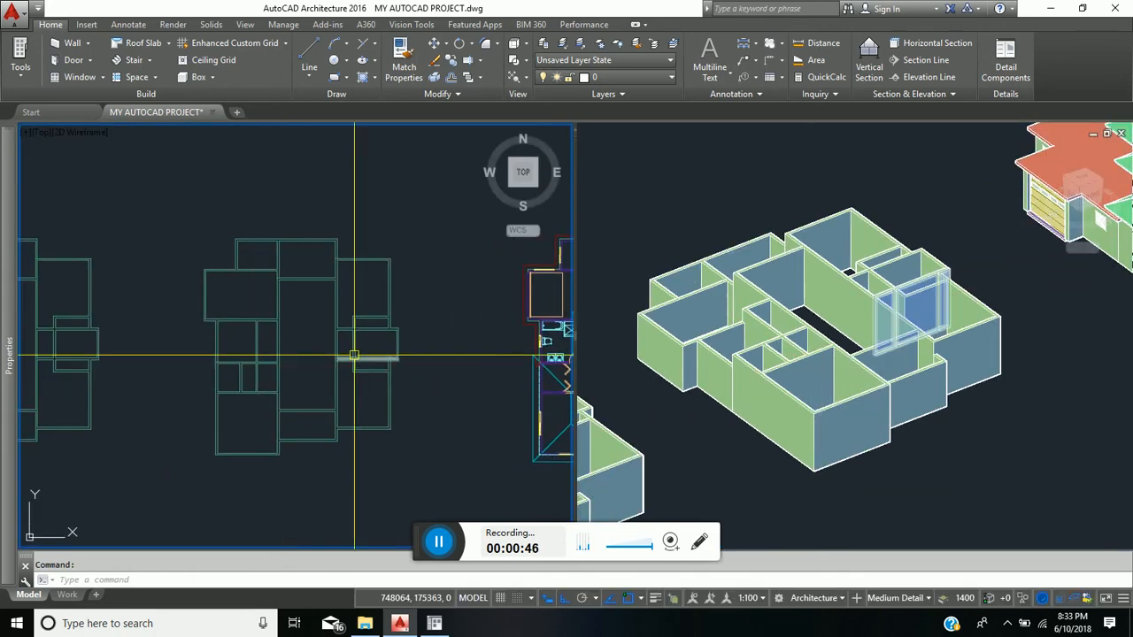
pyautogui.scroll(2, 354, 354)
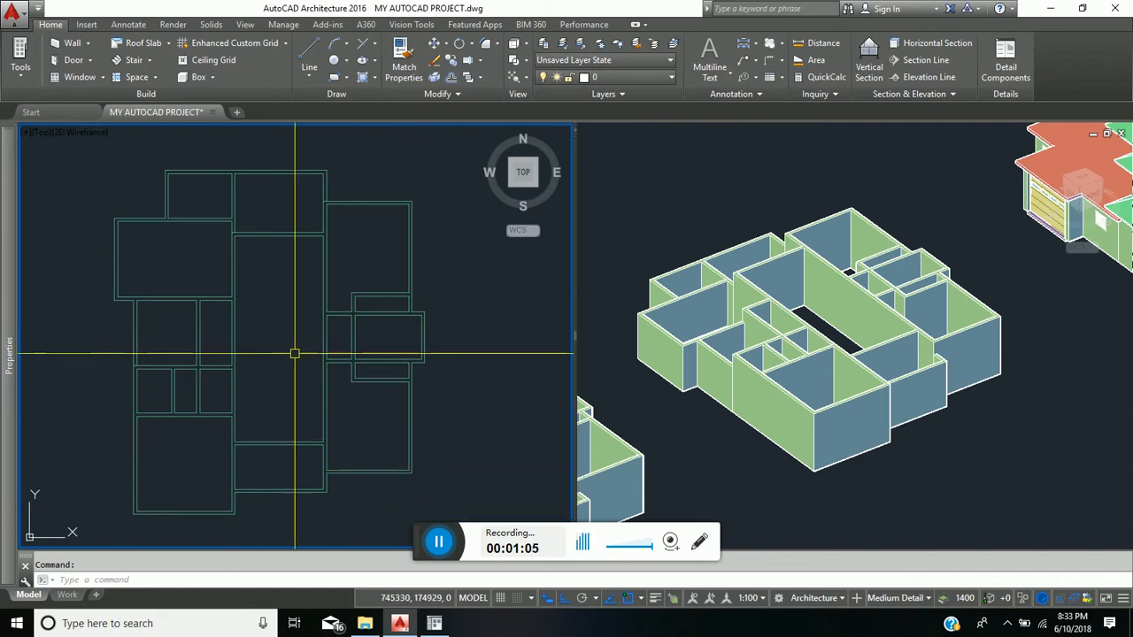
pyautogui.click(91, 161)
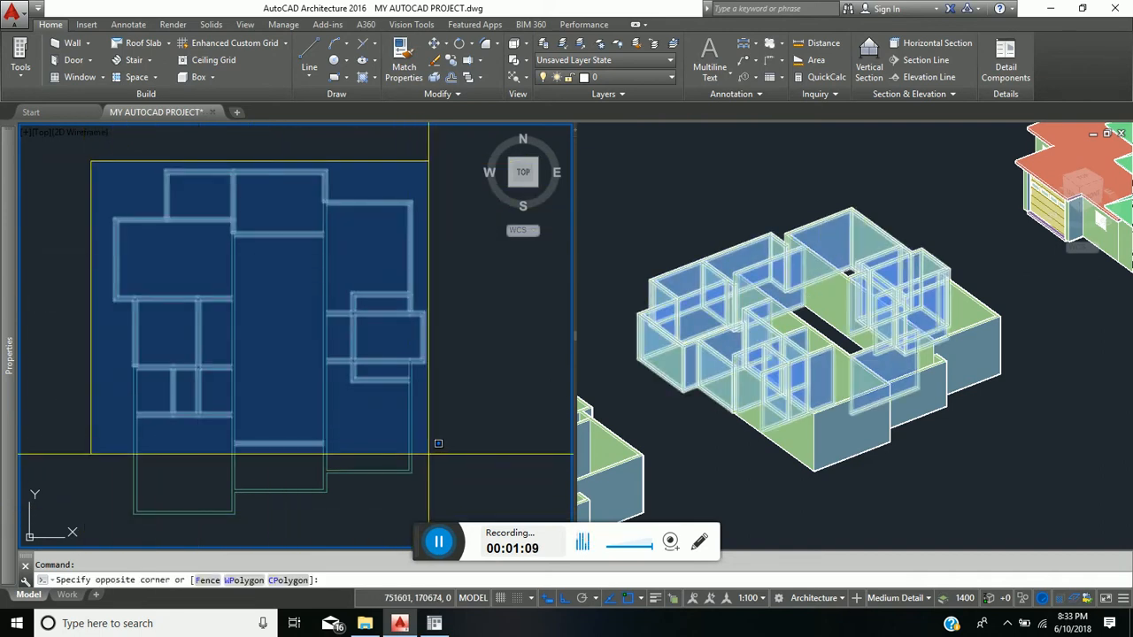
pyautogui.click(367, 525)
pyautogui.click(453, 496)
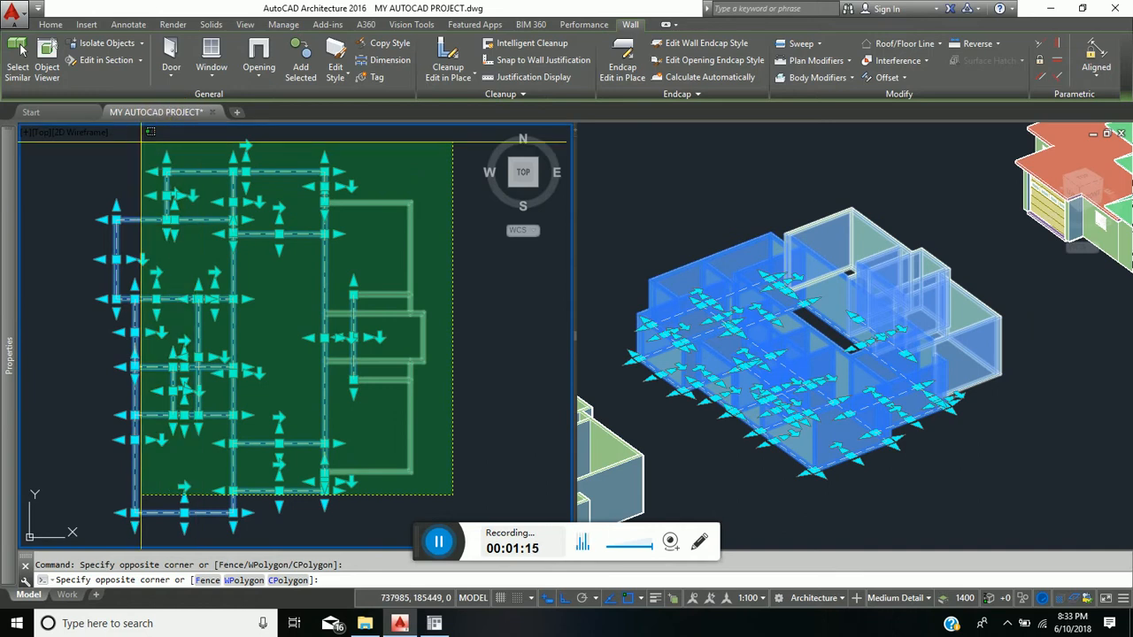
pyautogui.click(139, 142)
pyautogui.moveTo(2, 234)
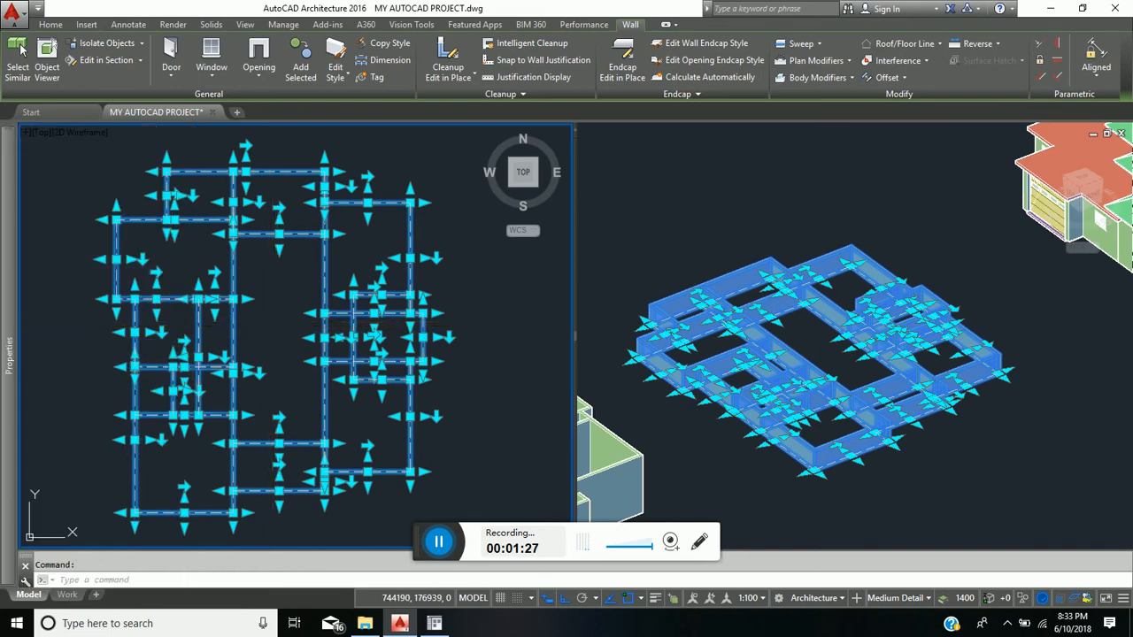
pyautogui.press('Escape')
pyautogui.click(801, 329)
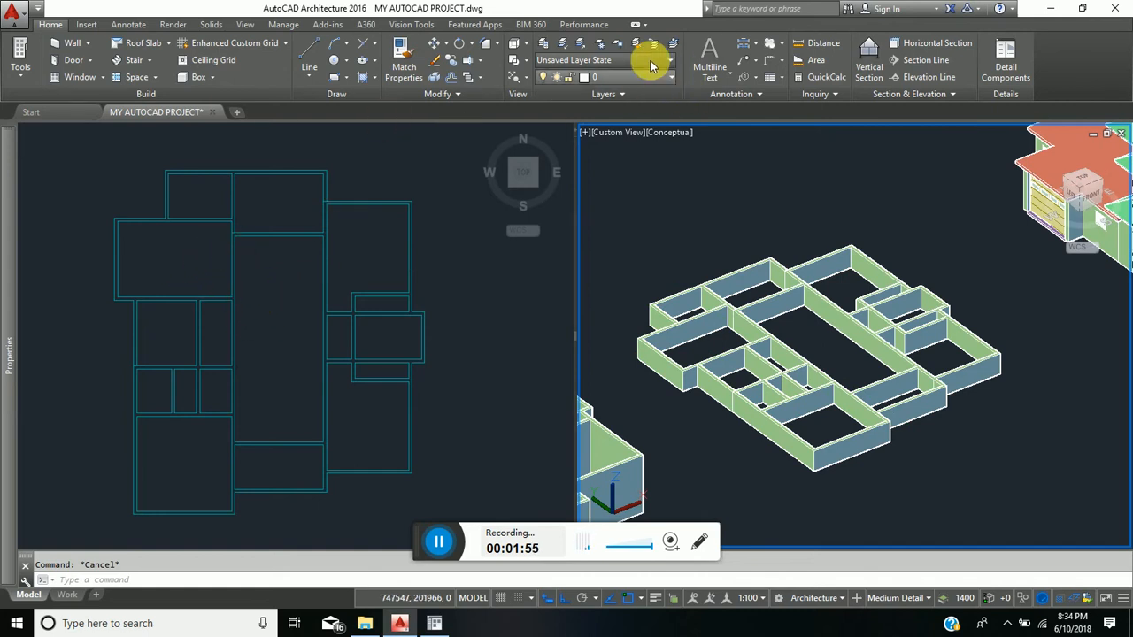
# Set layer 0 as current and draw a rectangle along the inner wall faces of the northwest room in the shortened wall plan.
pyautogui.click(674, 80)
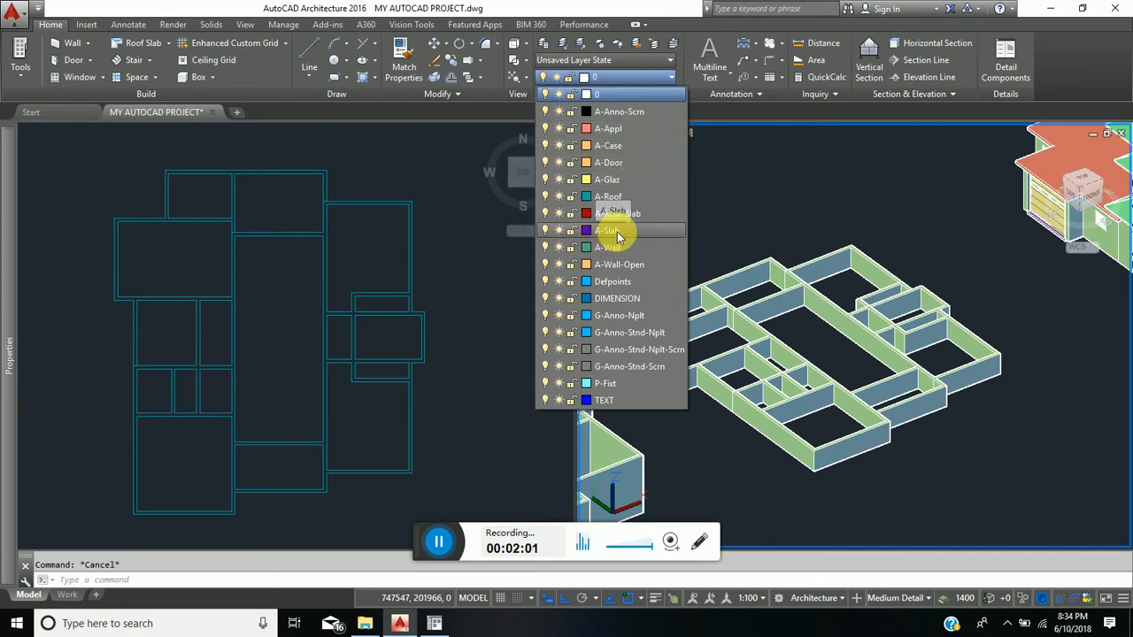
pyautogui.click(615, 94)
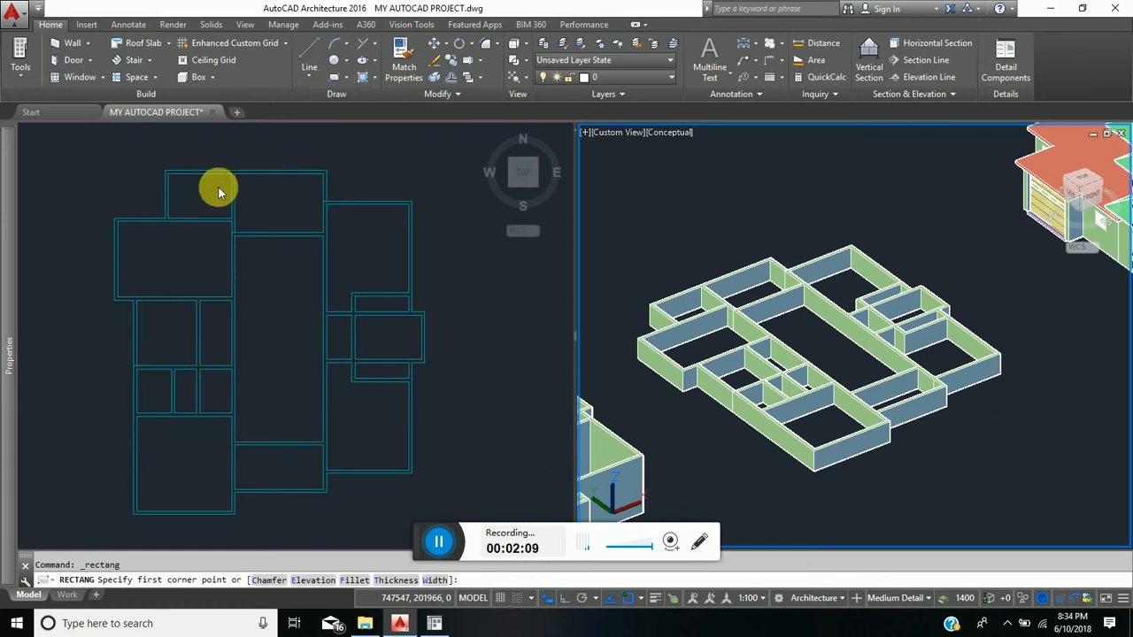
pyautogui.click(180, 183)
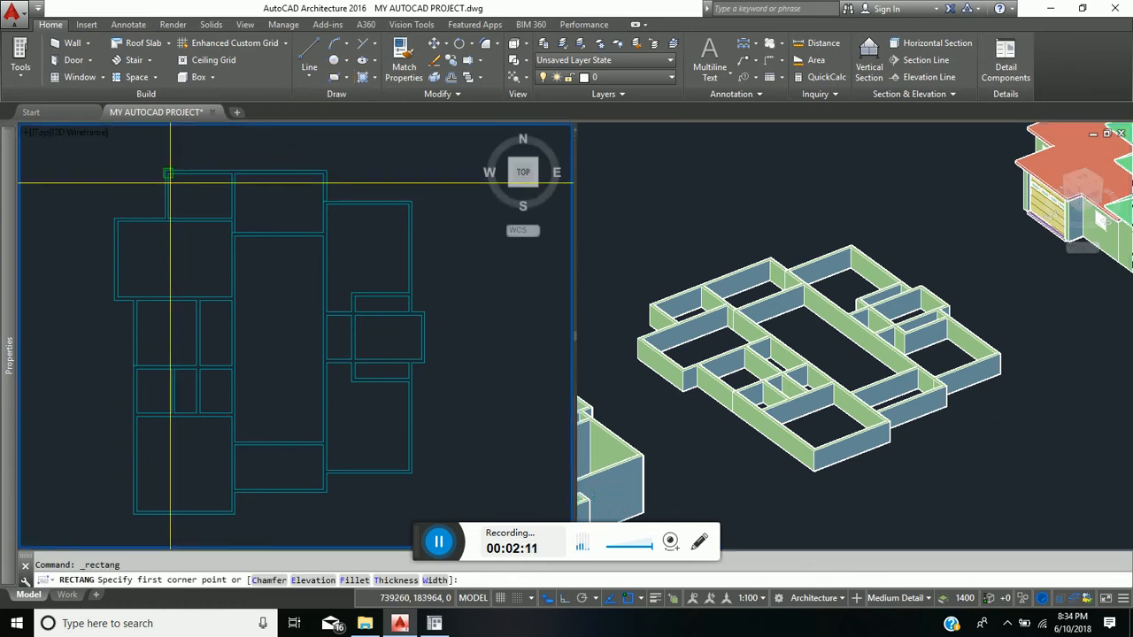
pyautogui.click(168, 173)
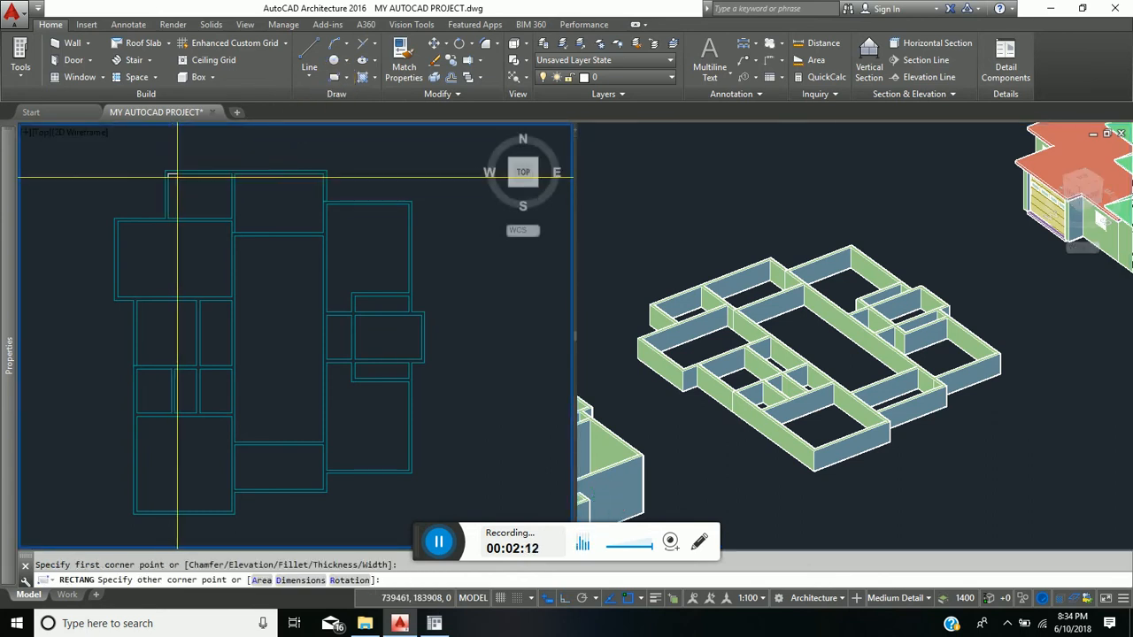
pyautogui.click(231, 217)
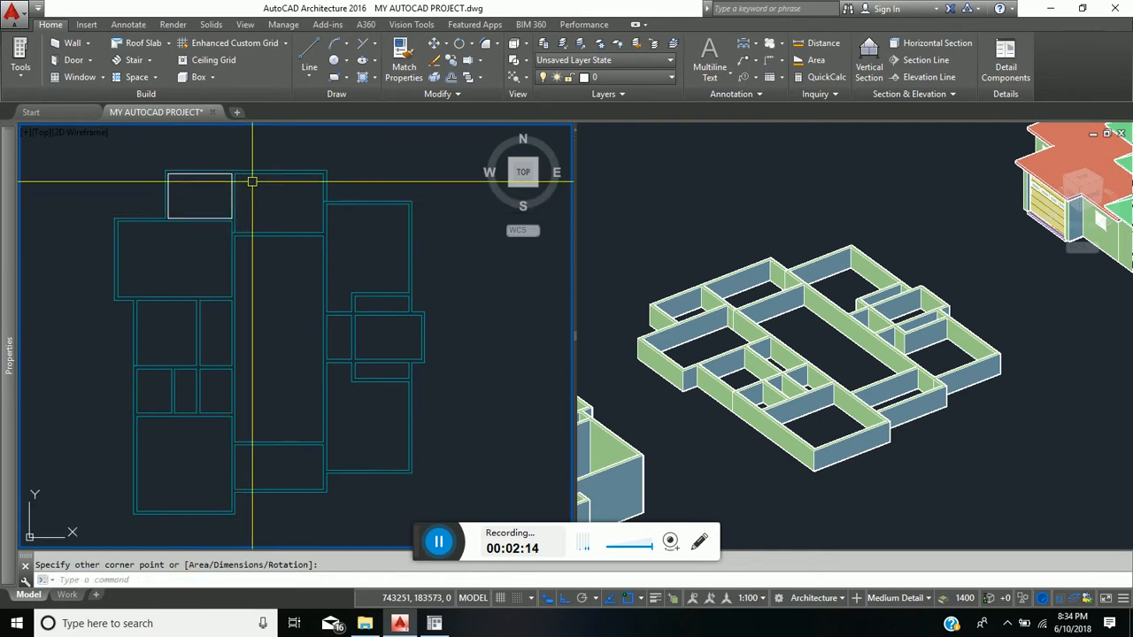
# Draw a rectangle between opposite inner corners of the north room just east of the first traced room.
pyautogui.scroll(4, 255, 187)
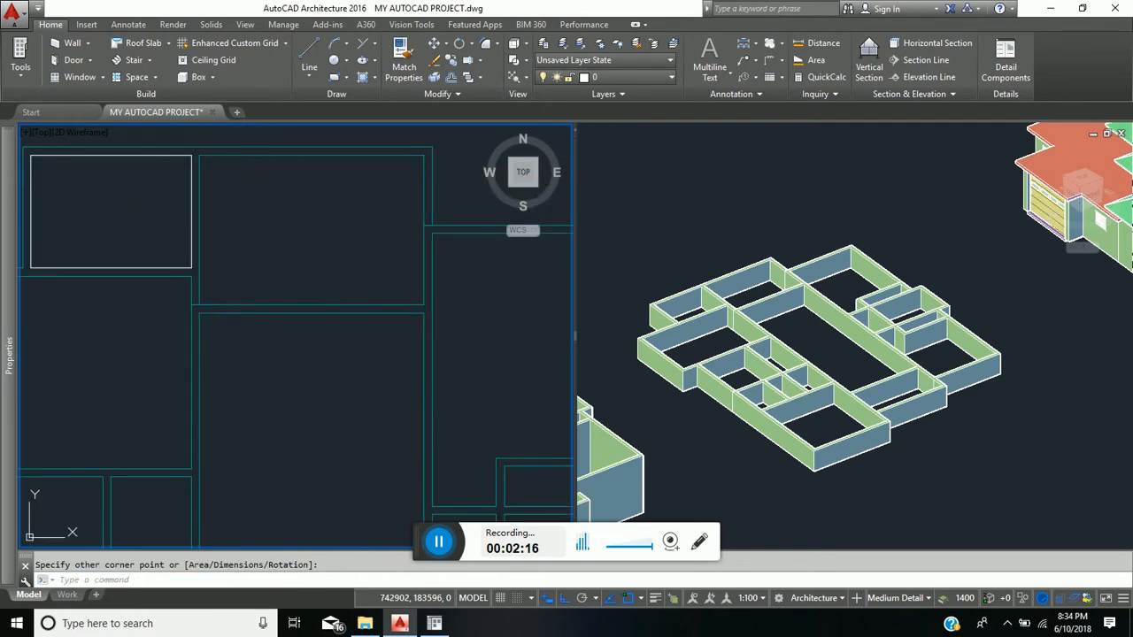
pyautogui.press('Return')
pyautogui.click(199, 156)
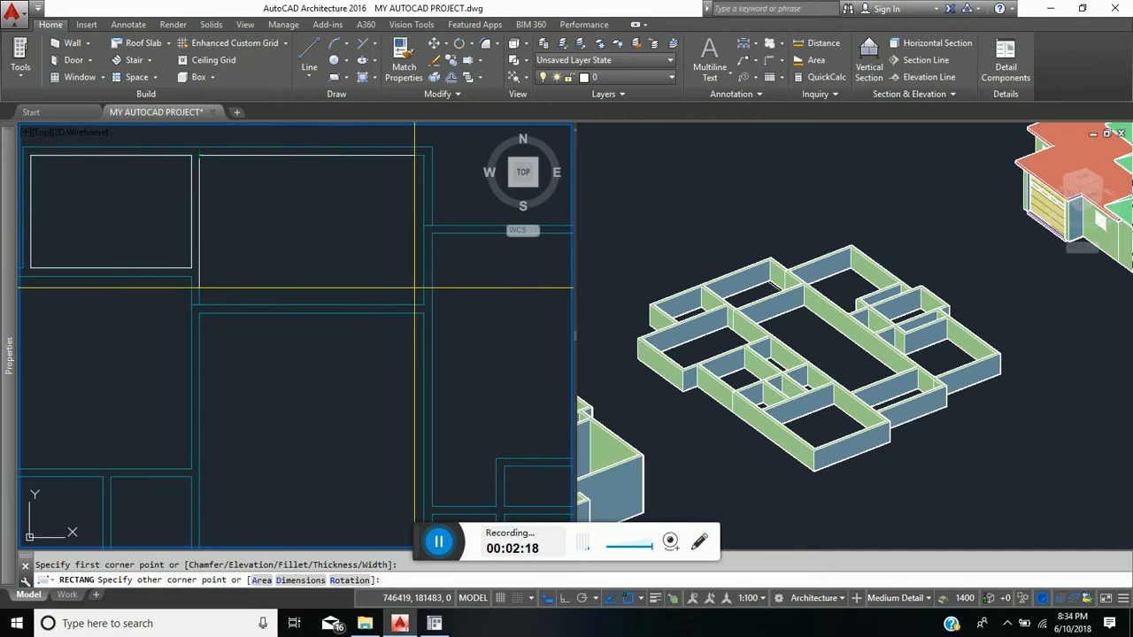
pyautogui.click(424, 305)
# Draw a rectangle along the inner wall faces of the large west room directly south of the first traced room.
pyautogui.scroll(-5, 394, 319)
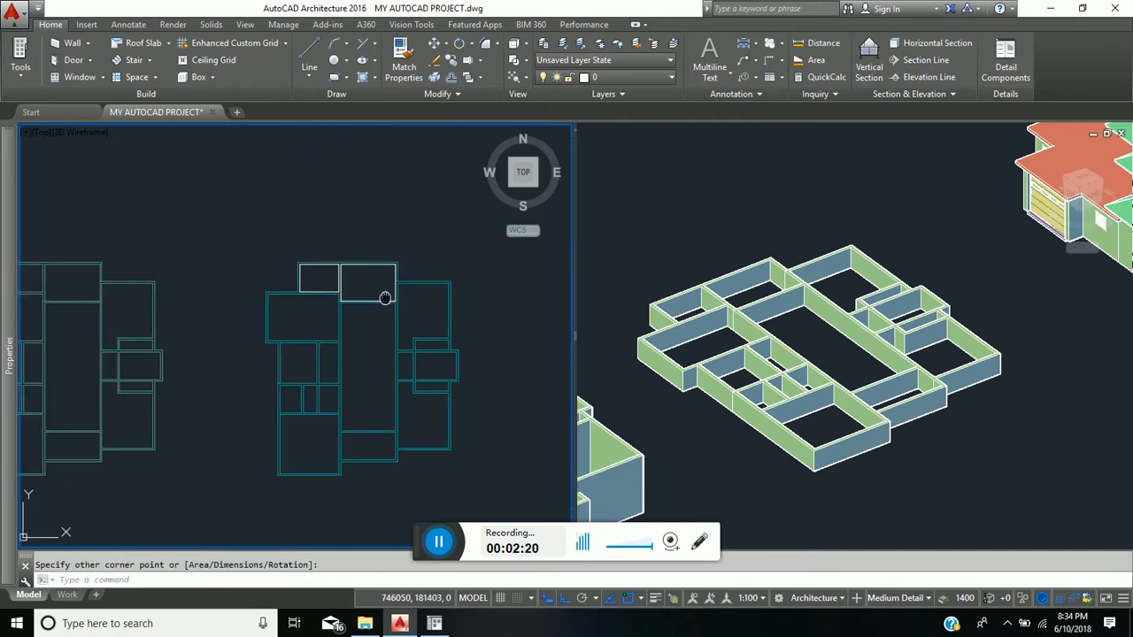
pyautogui.scroll(3, 260, 257)
pyautogui.scroll(2, 260, 256)
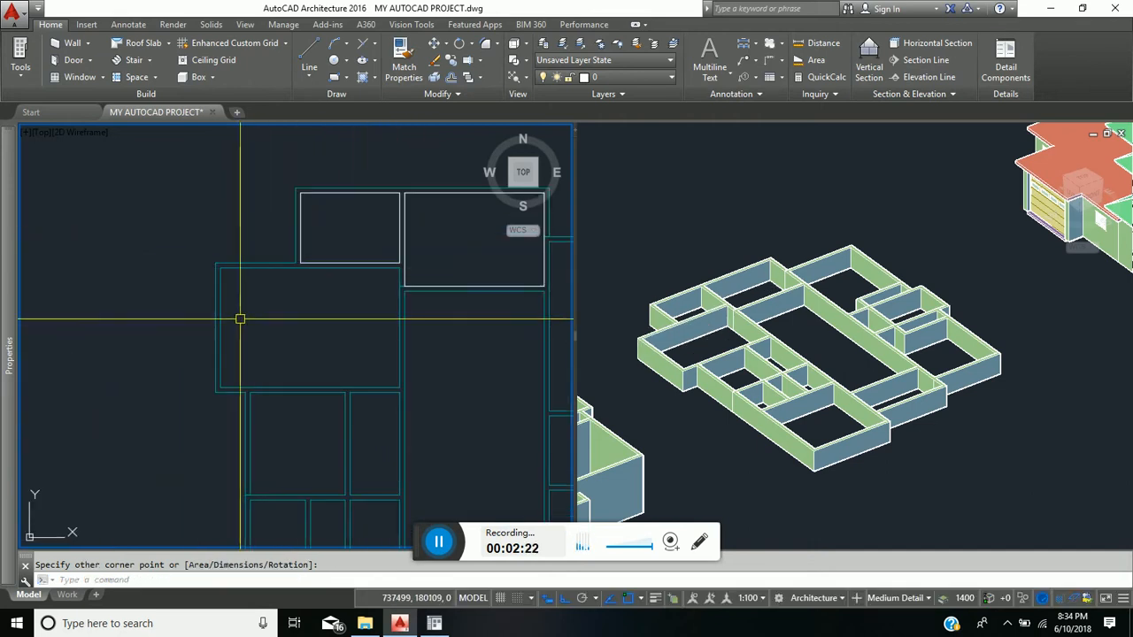
pyautogui.press('Return')
pyautogui.click(220, 268)
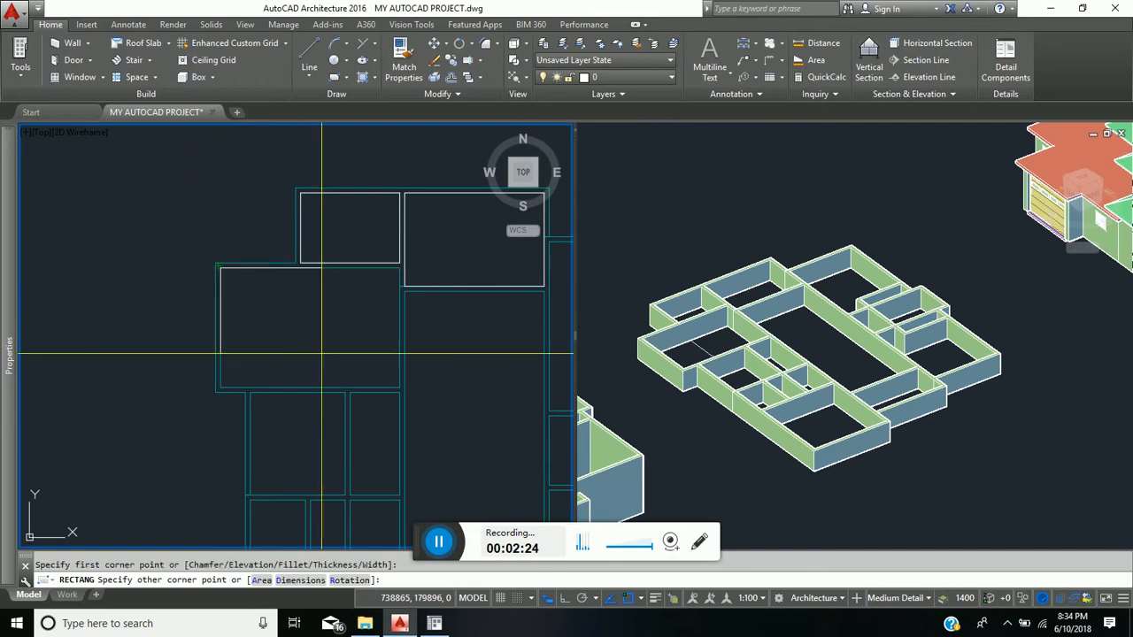
pyautogui.click(398, 386)
# Draw rectangles inside the two adjoining rooms south of the large west room, the wider one and the narrow one beside it.
pyautogui.moveTo(347, 406); pyautogui.dragTo(308, 318, button='middle')
pyautogui.press('Return')
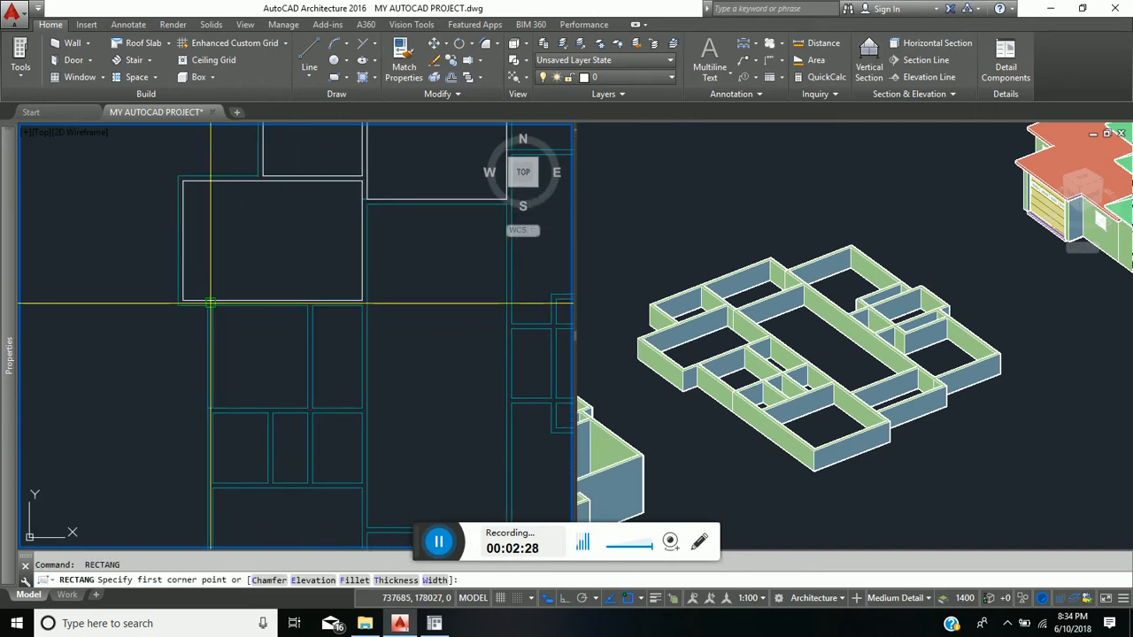
pyautogui.click(212, 306)
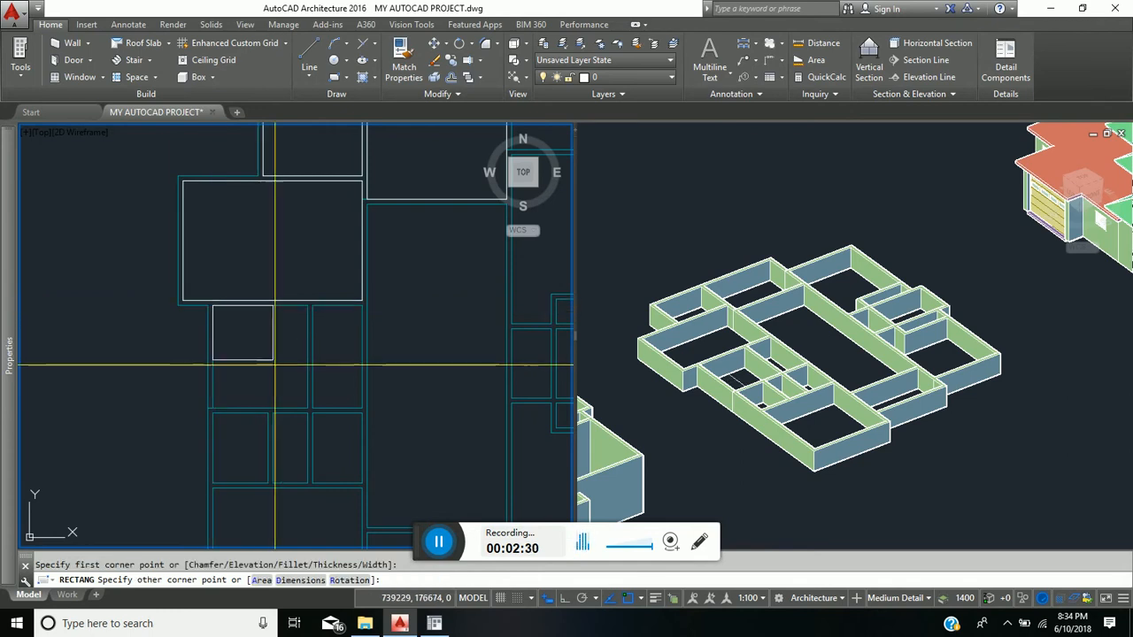
pyautogui.click(308, 409)
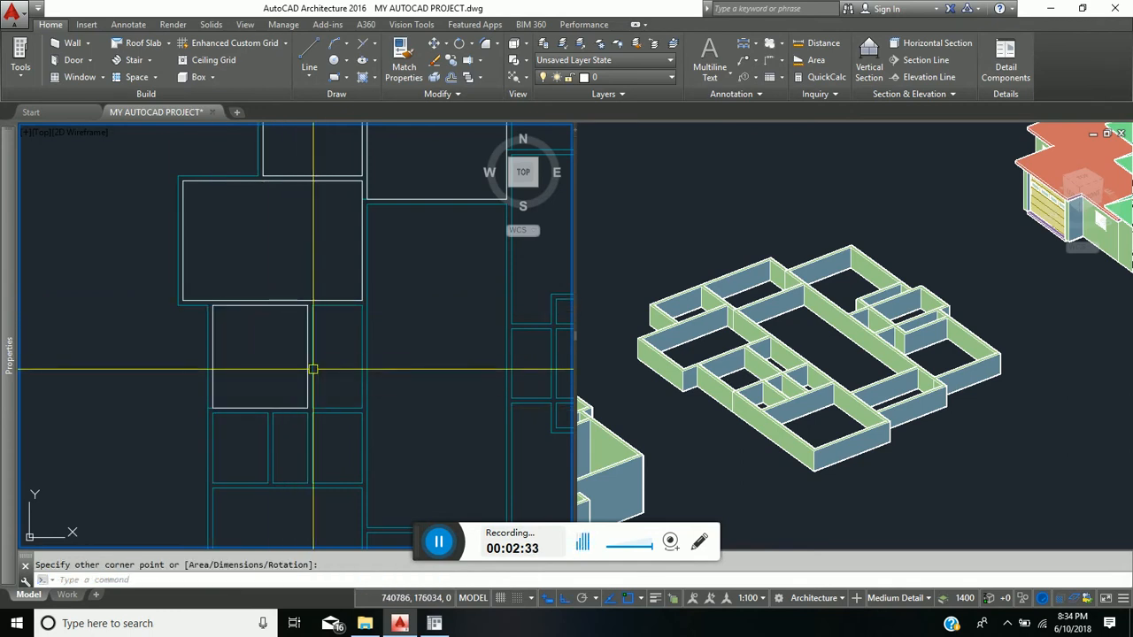
pyautogui.press('Return')
pyautogui.click(312, 305)
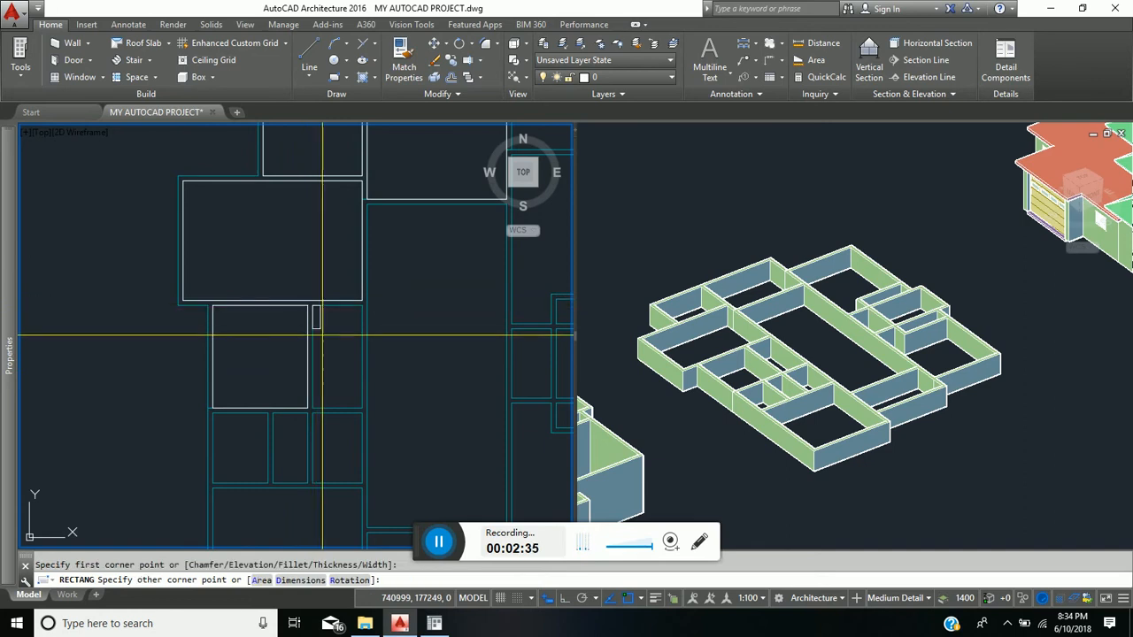
pyautogui.click(358, 409)
# Draw a rectangle along the inner wall faces of each of the three small rooms in the row directly south of the last traced pair.
pyautogui.scroll(2, 278, 412)
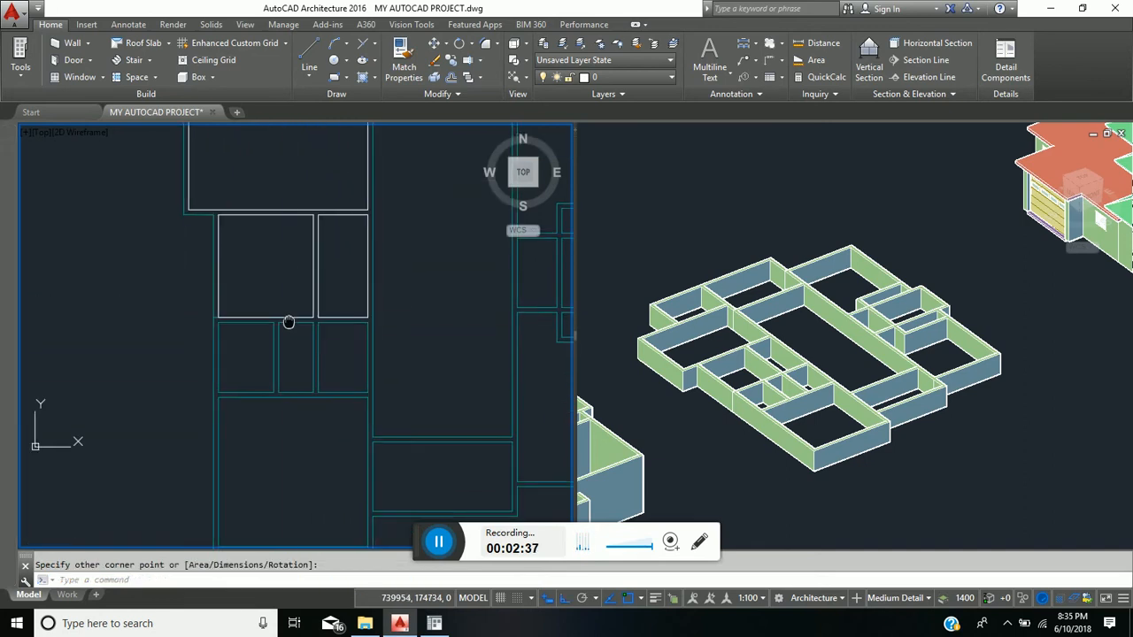
pyautogui.press('Return')
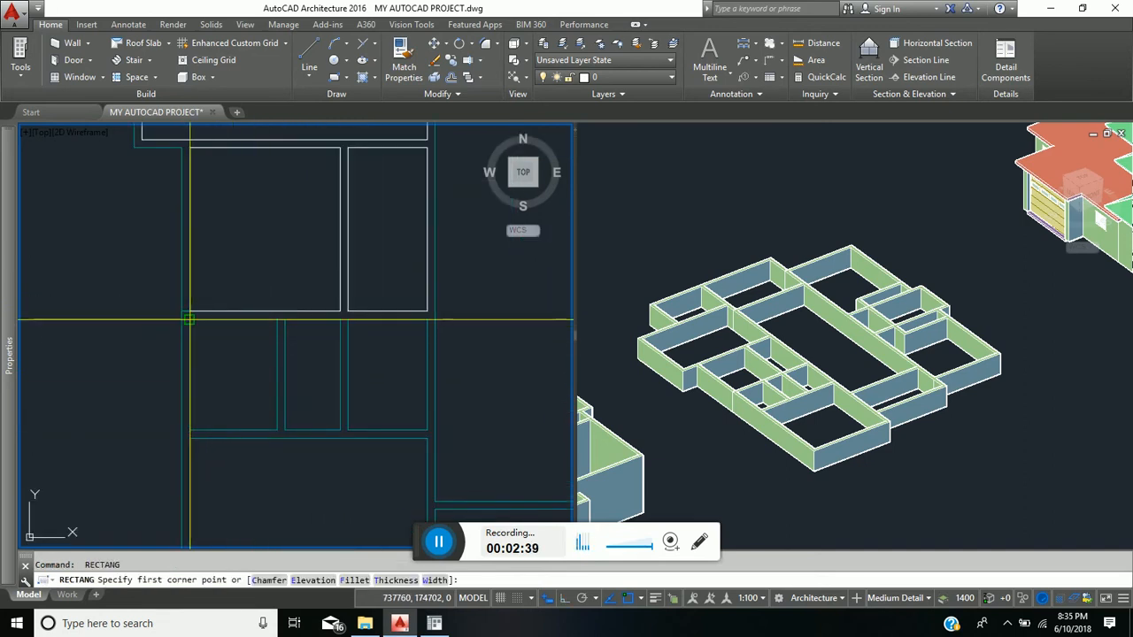
pyautogui.click(190, 318)
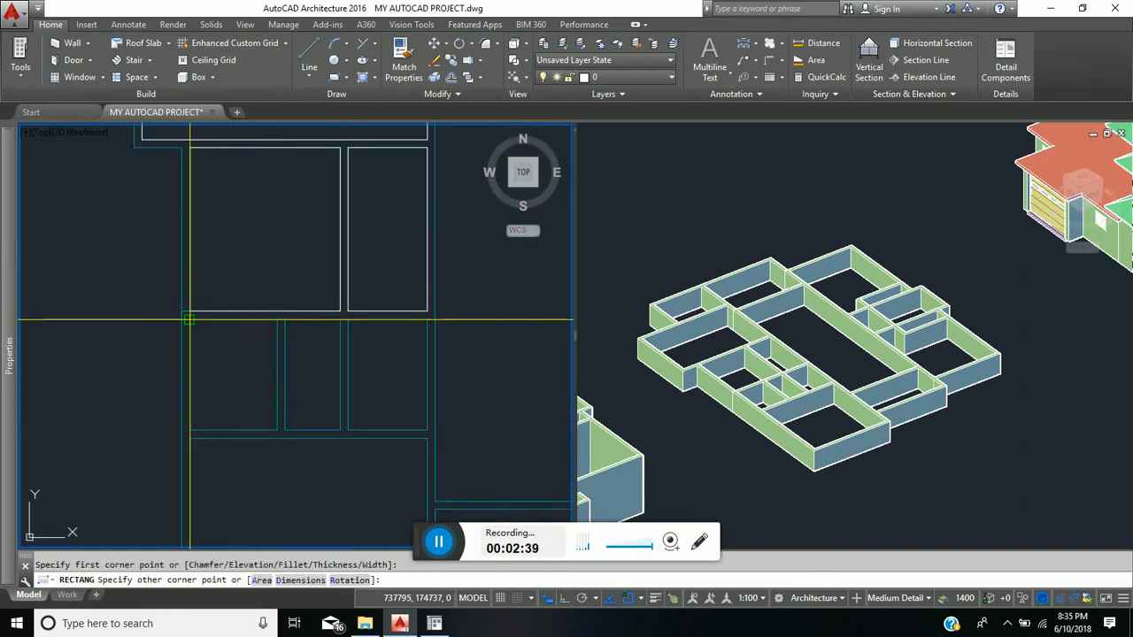
pyautogui.click(277, 430)
pyautogui.press('Return')
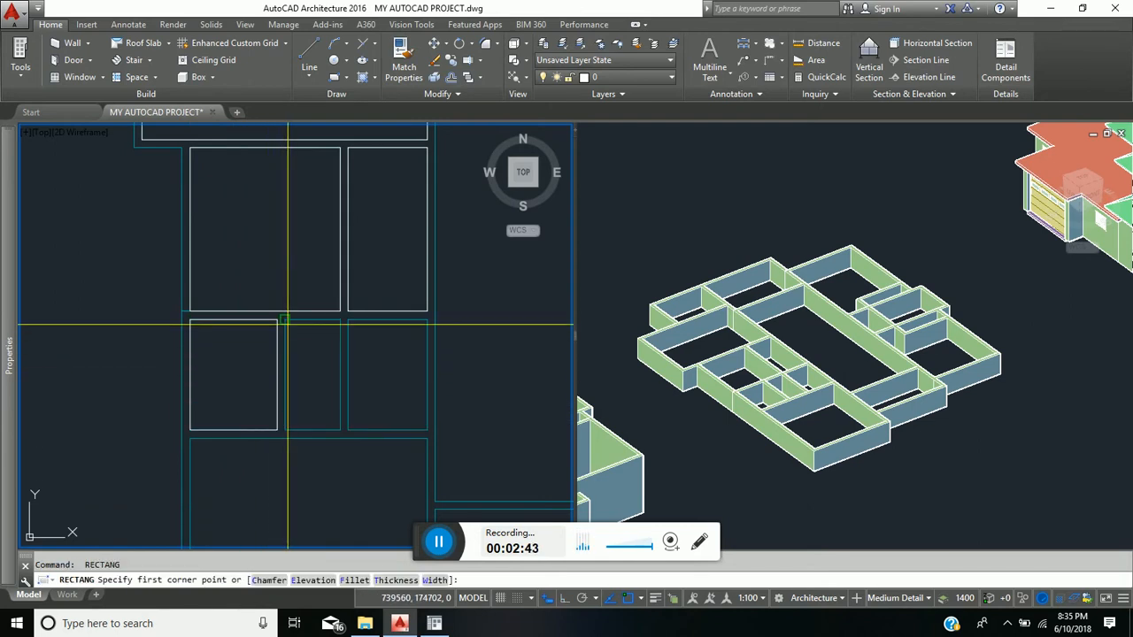
pyautogui.click(285, 321)
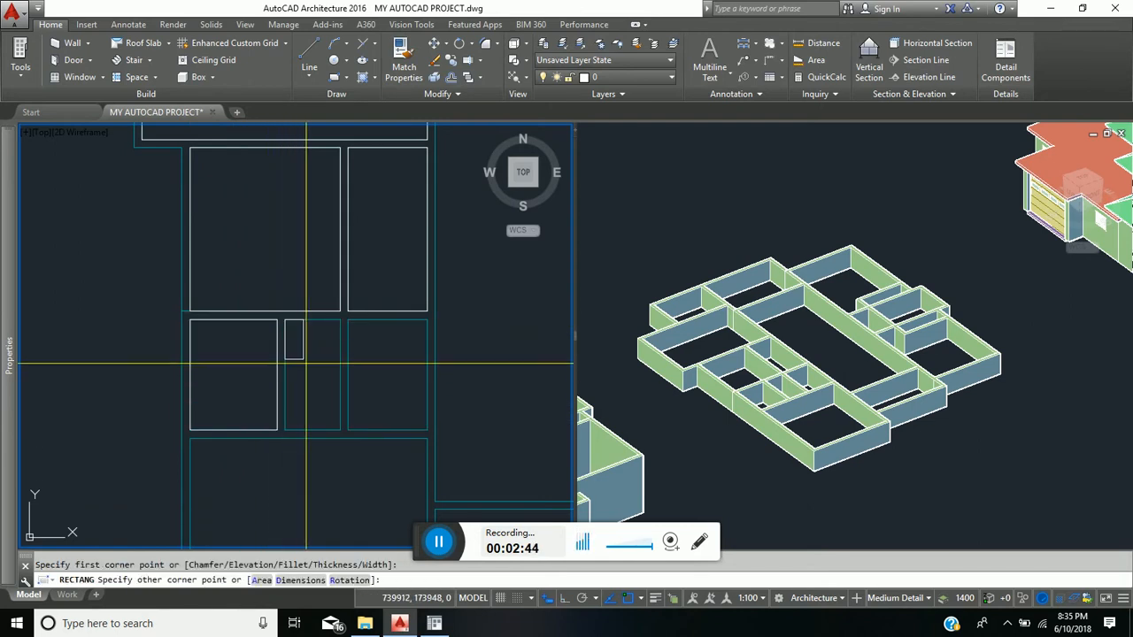
pyautogui.click(339, 430)
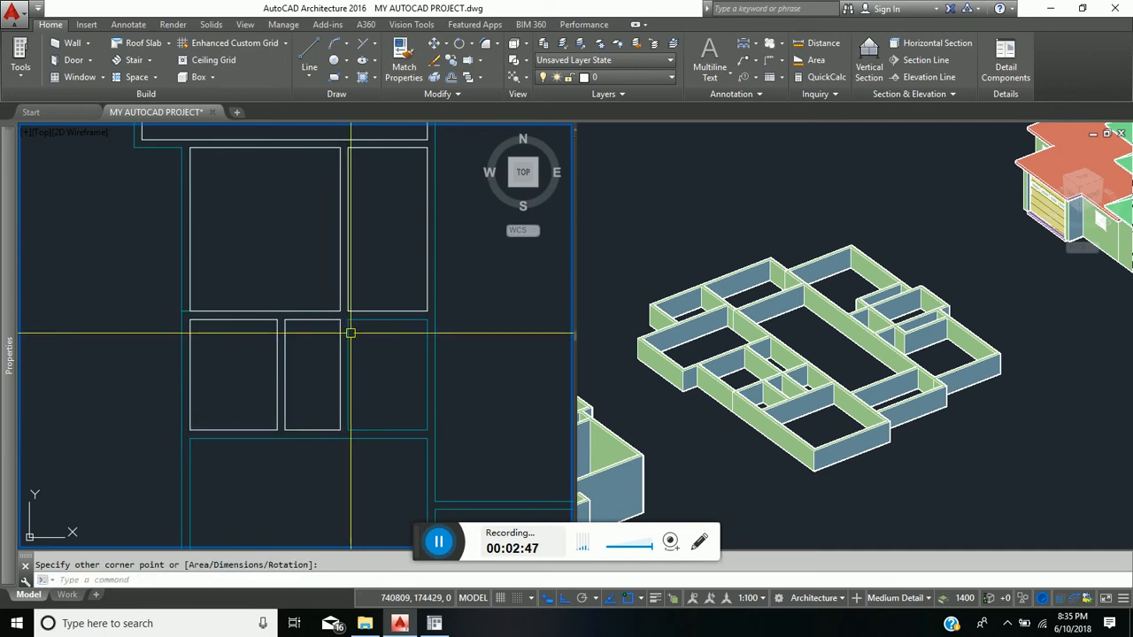
pyautogui.press('Return')
pyautogui.click(348, 319)
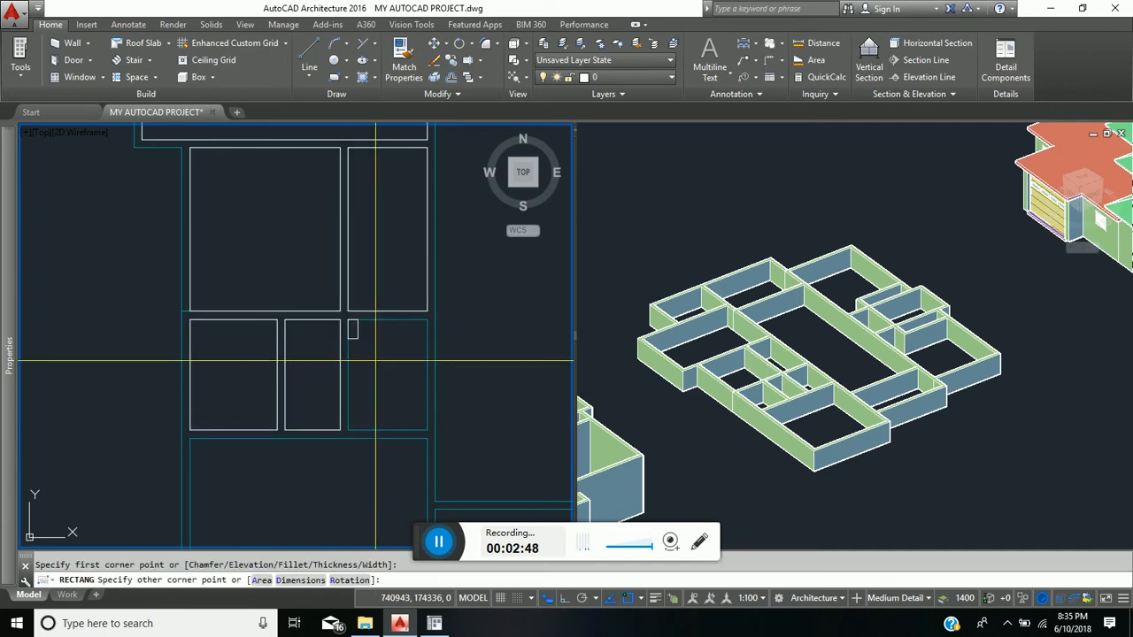
pyautogui.click(425, 430)
# Draw a rectangle between opposite inner corners of the large southwest room below the three small rooms.
pyautogui.moveTo(354, 397); pyautogui.dragTo(298, 230, button='middle')
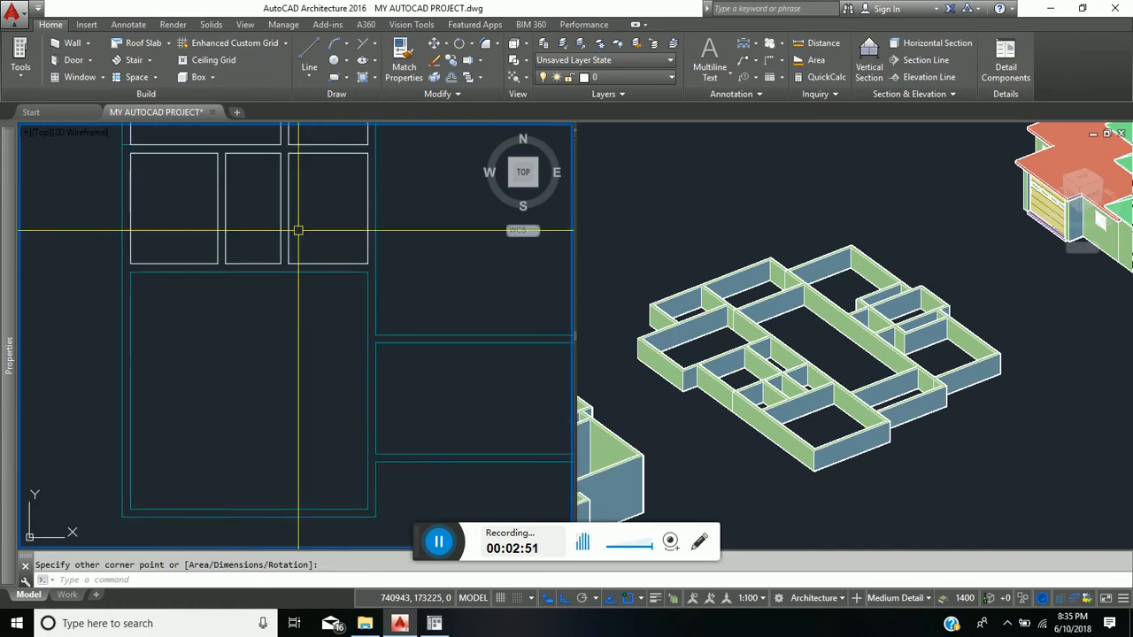
pyautogui.press('Return')
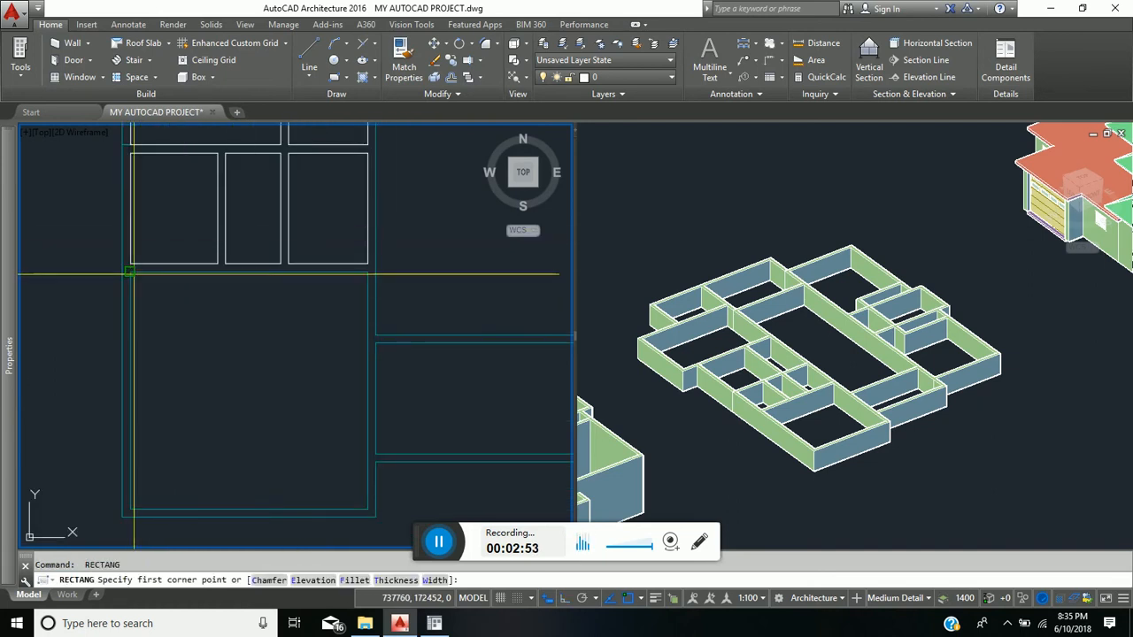
pyautogui.click(130, 272)
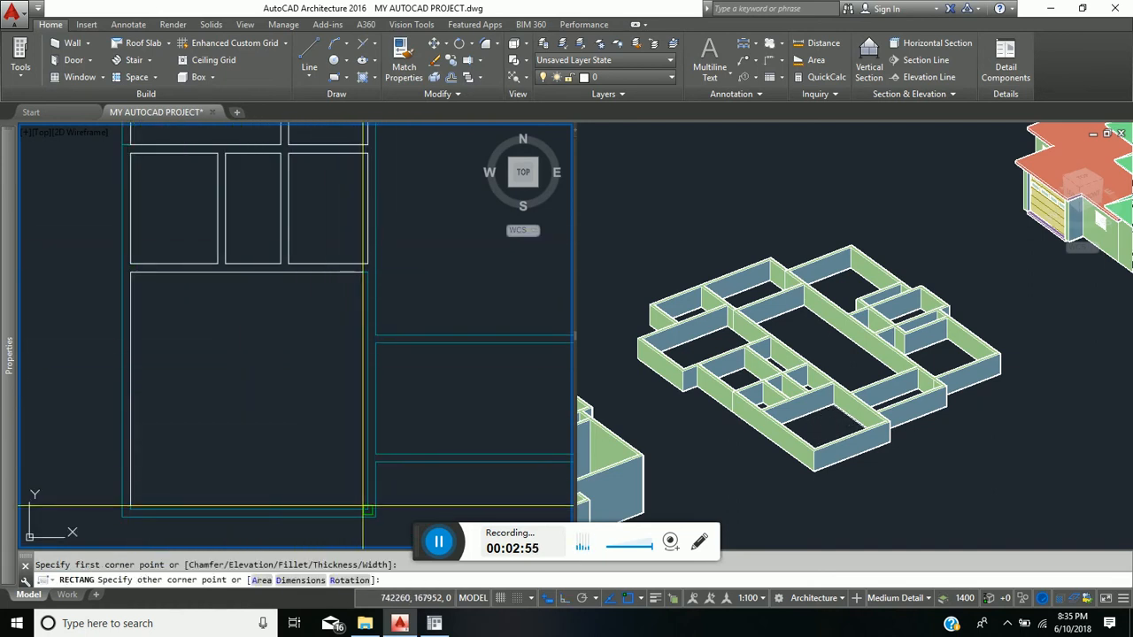
pyautogui.click(364, 510)
# Draw a rectangle along the inner wall faces of the south-middle room just east of the large southwest room.
pyautogui.moveTo(433, 372); pyautogui.dragTo(289, 316, button='middle')
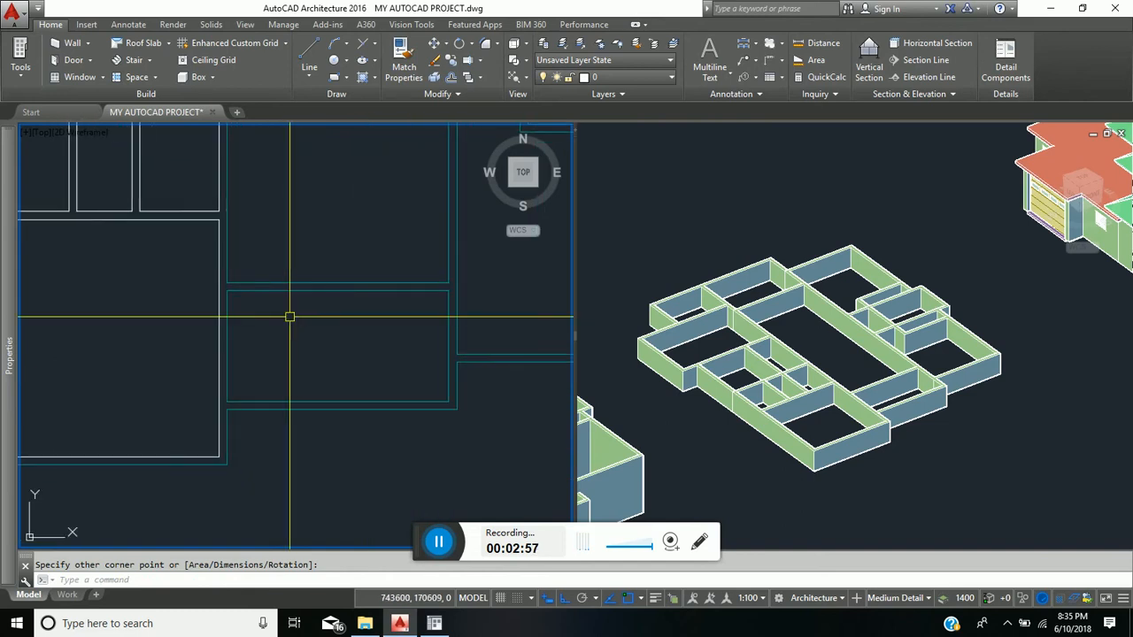
pyautogui.press('Return')
pyautogui.click(227, 290)
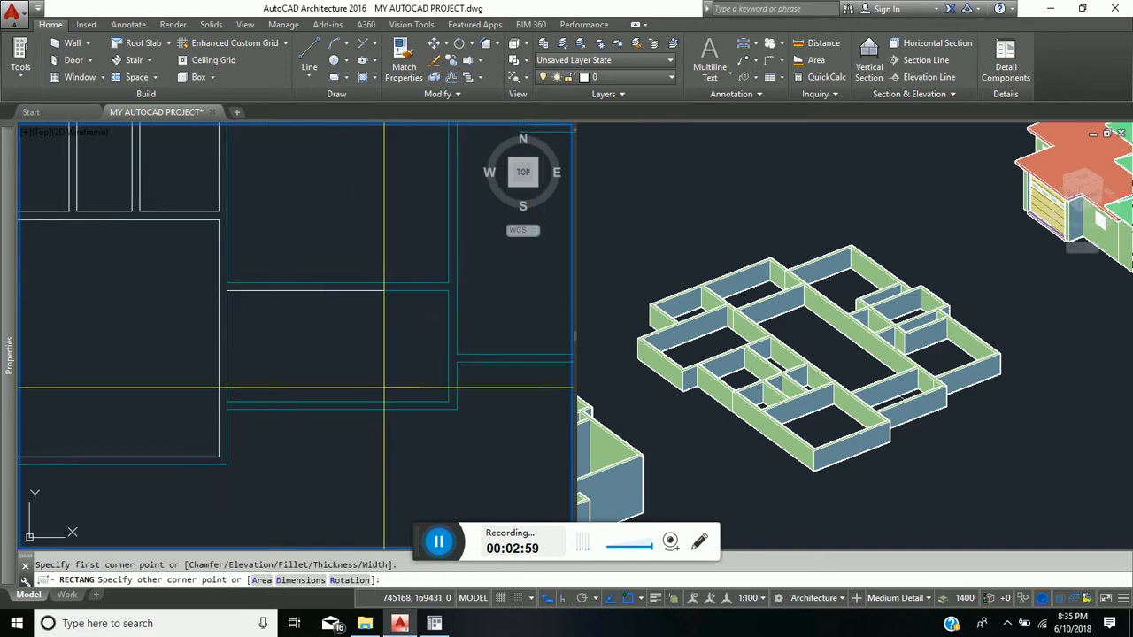
# Draw a rectangle in the long central room from its northwest inner corner to the northeast corner of the south-middle room's rectangle.
pyautogui.scroll(-5, 425, 354)
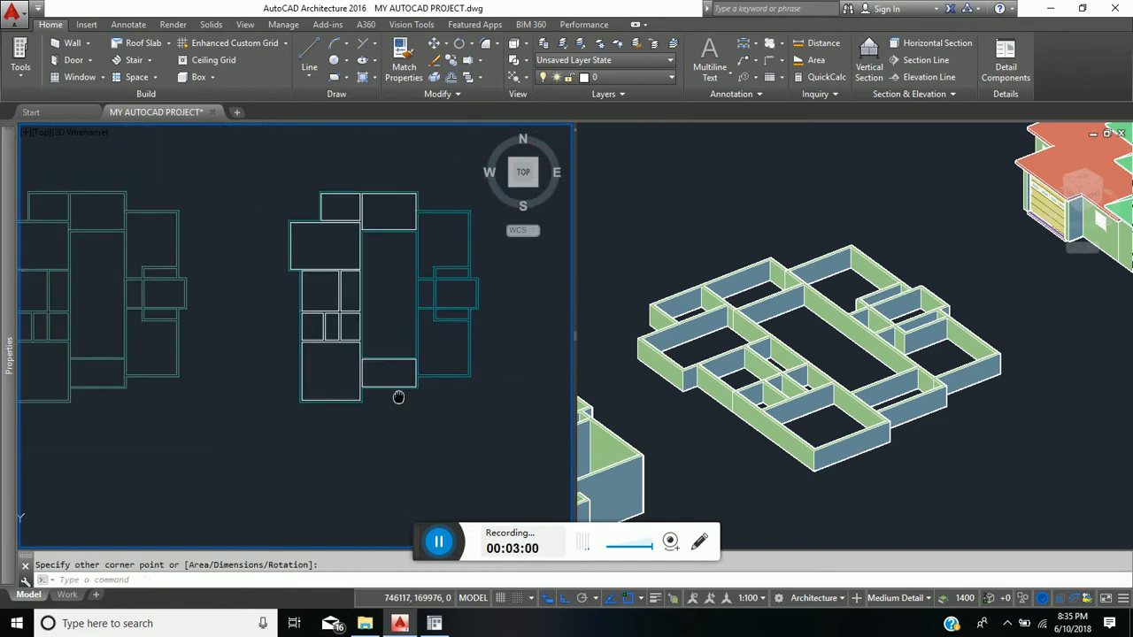
pyautogui.scroll(3, 348, 348)
pyautogui.scroll(2, 323, 266)
pyautogui.press('Return')
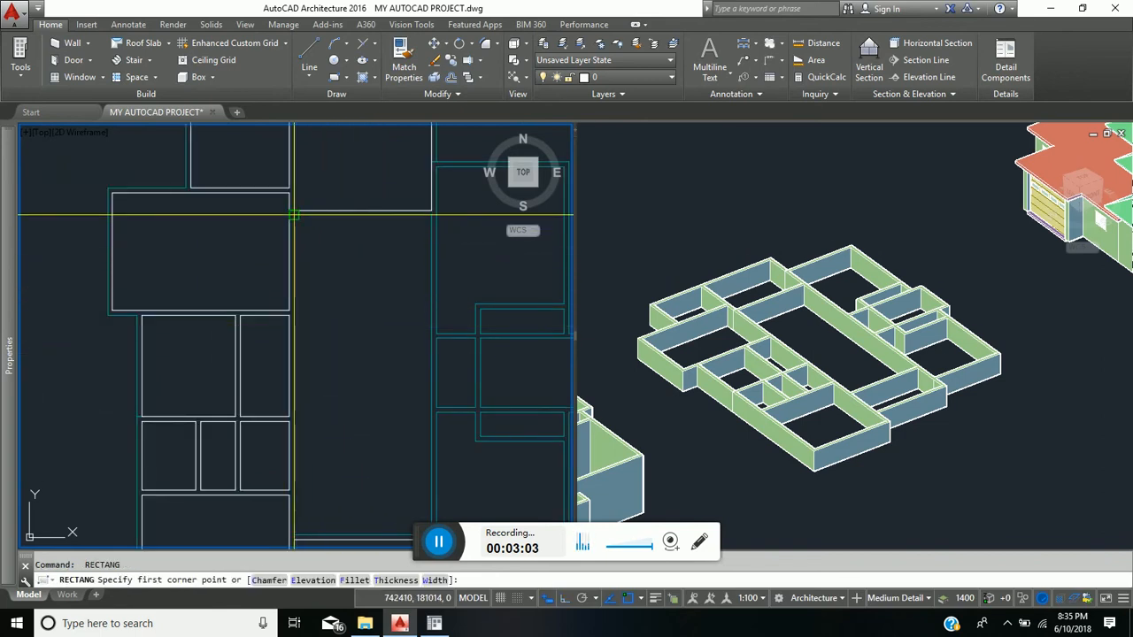
pyautogui.click(294, 214)
pyautogui.scroll(-2, 229, 147)
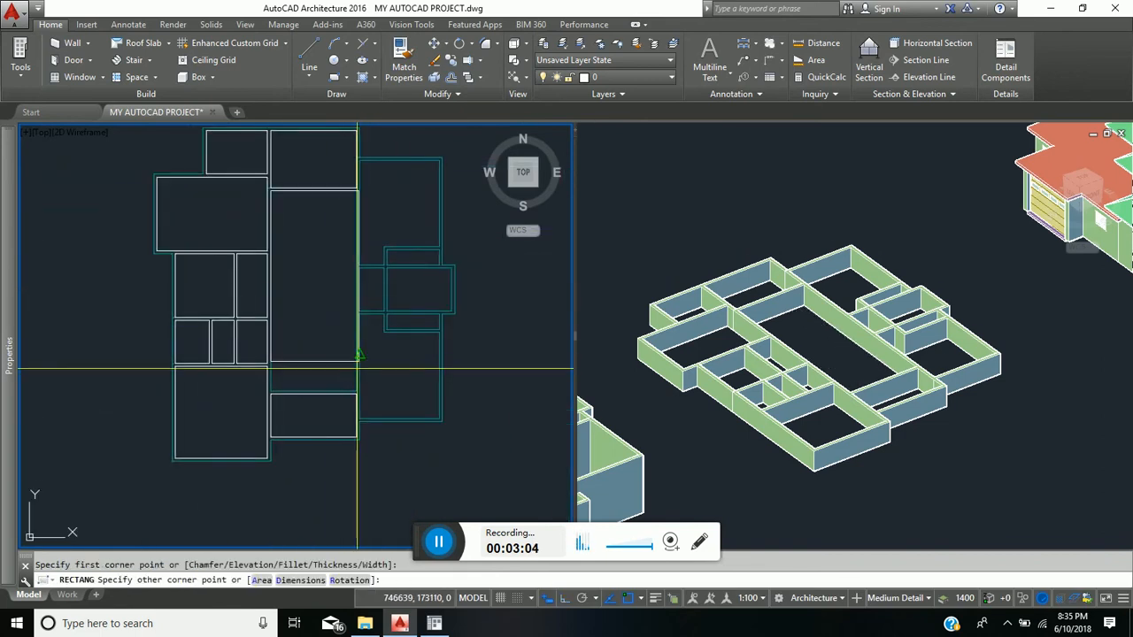
pyautogui.click(355, 394)
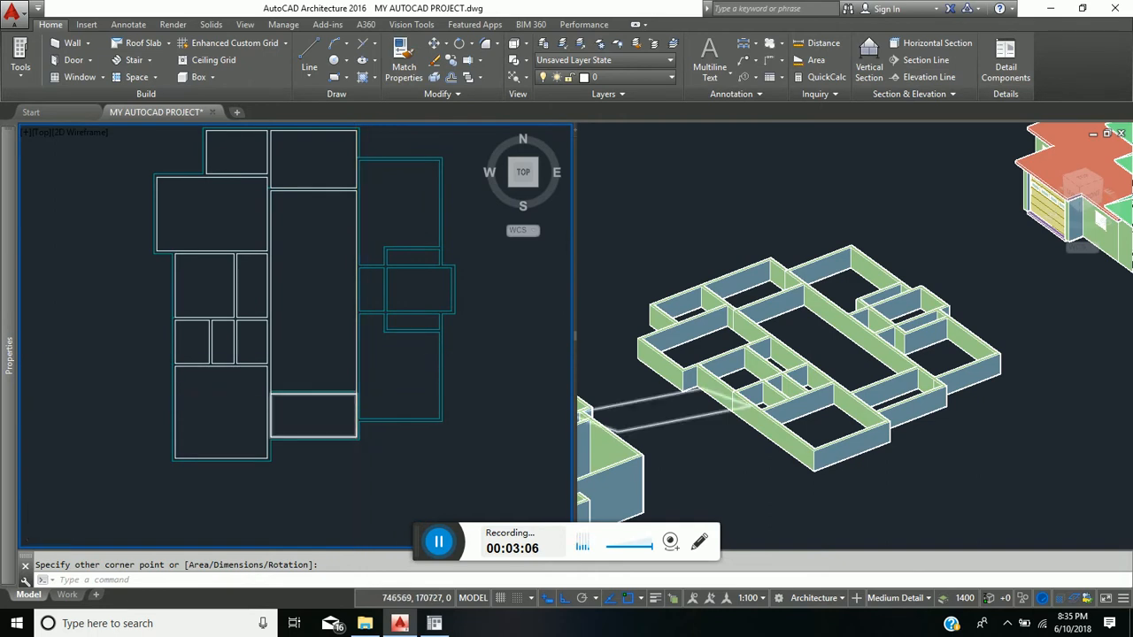
# Stretch the south edge of the central room's rectangle north onto the inner face of its south wall.
pyautogui.scroll(4, 362, 392)
pyautogui.scroll(3, 360, 373)
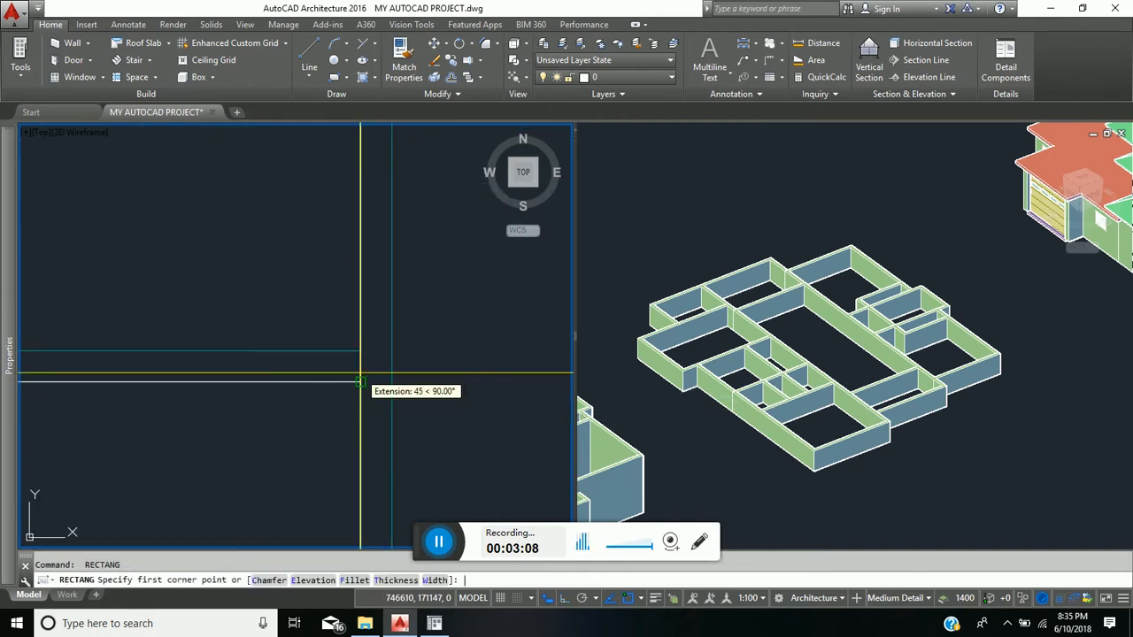
pyautogui.click(360, 379)
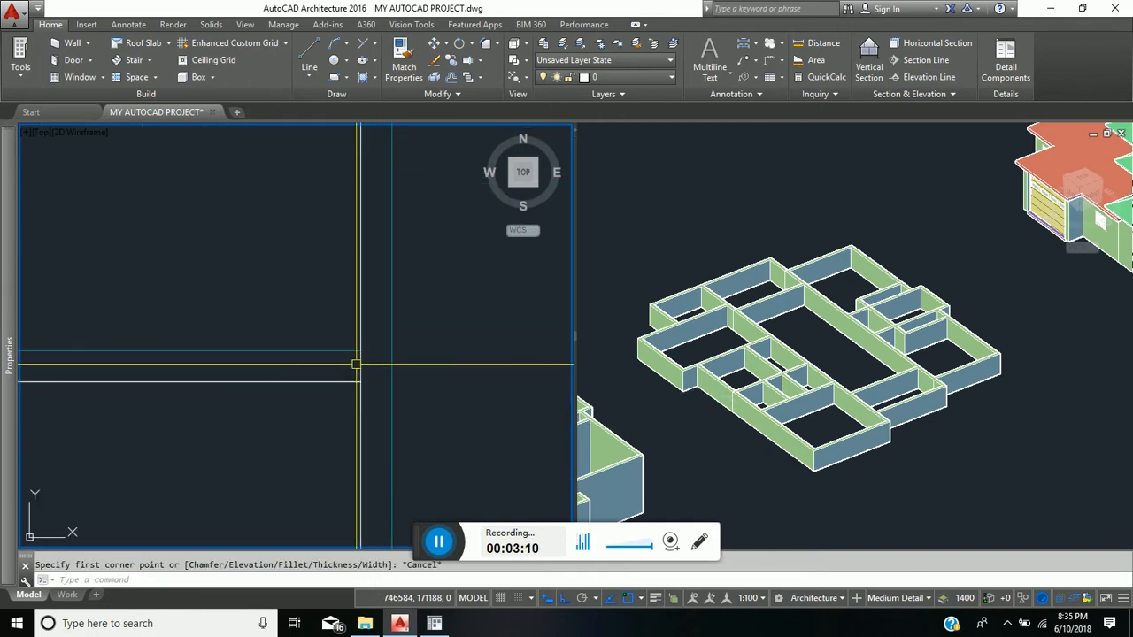
pyautogui.click(350, 383)
pyautogui.scroll(-2, 350, 383)
pyautogui.moveTo(351, 383); pyautogui.dragTo(418, 352, button='middle')
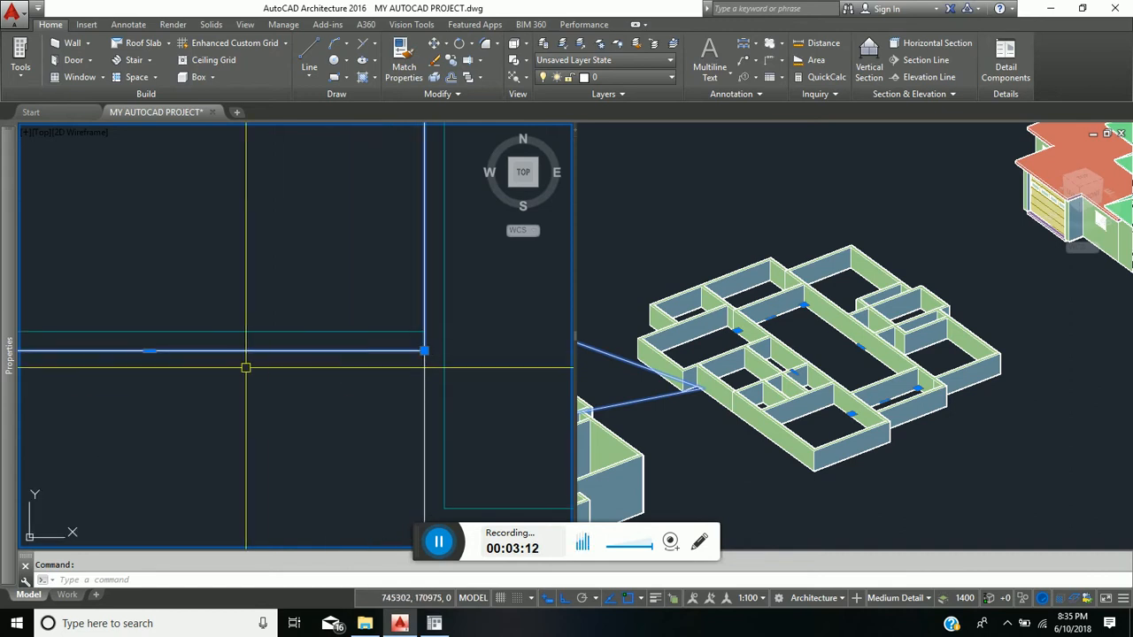
pyautogui.click(151, 351)
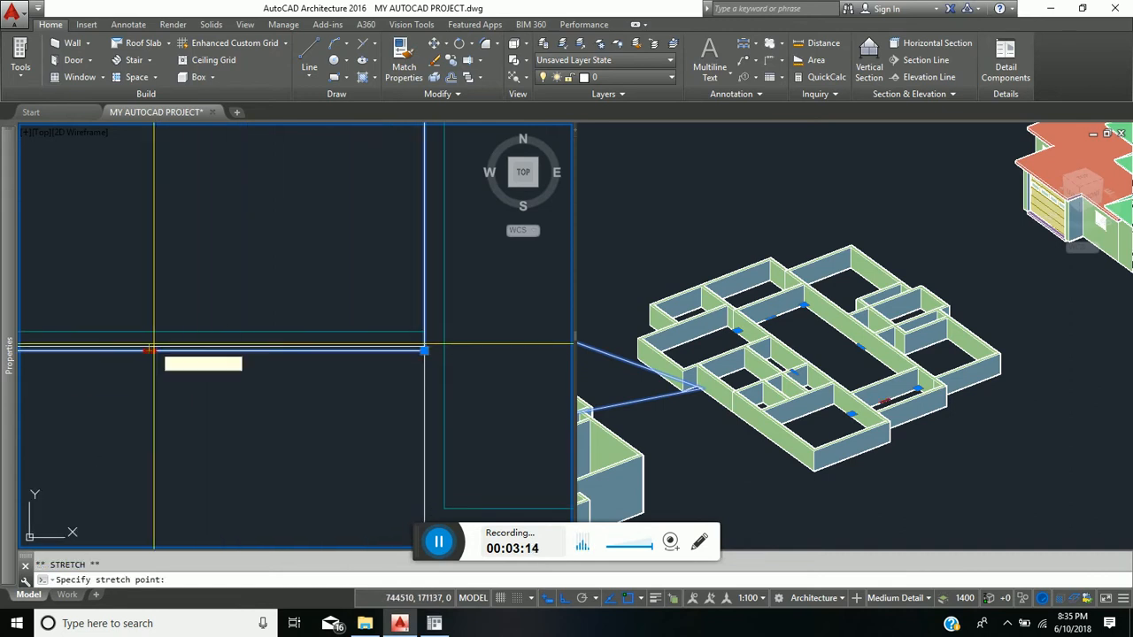
pyautogui.click(149, 331)
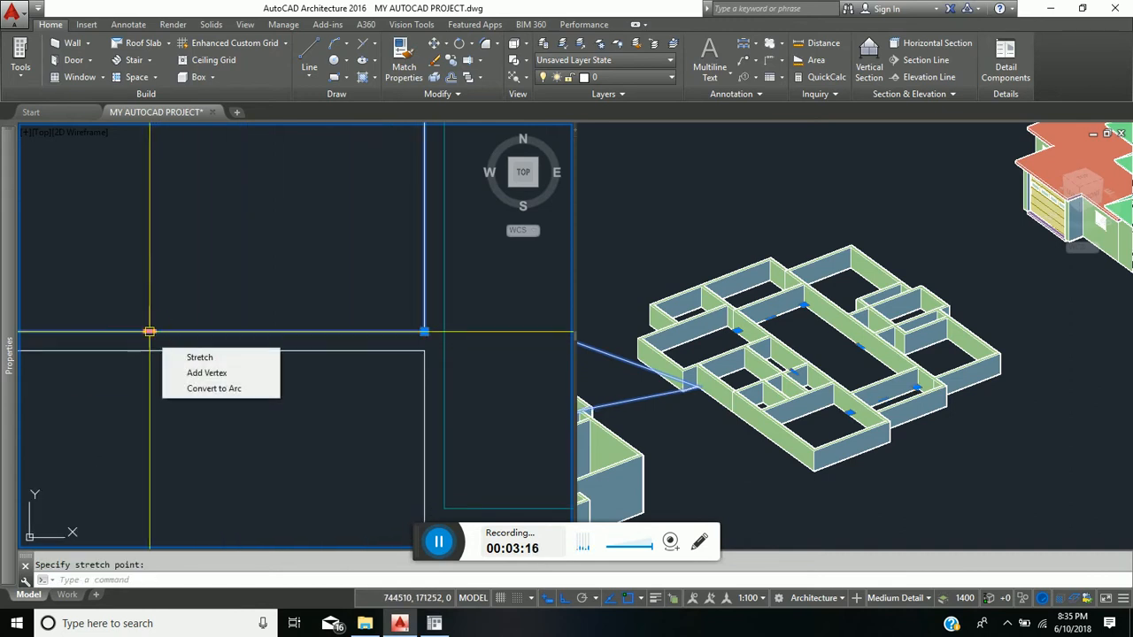
pyautogui.scroll(-5, 215, 283)
pyautogui.moveTo(215, 283); pyautogui.dragTo(142, 283, button='middle')
pyautogui.press('Escape')
# Draw a rectangle inside the narrow room directly south of the room that projects from the east side.
pyautogui.press('space')
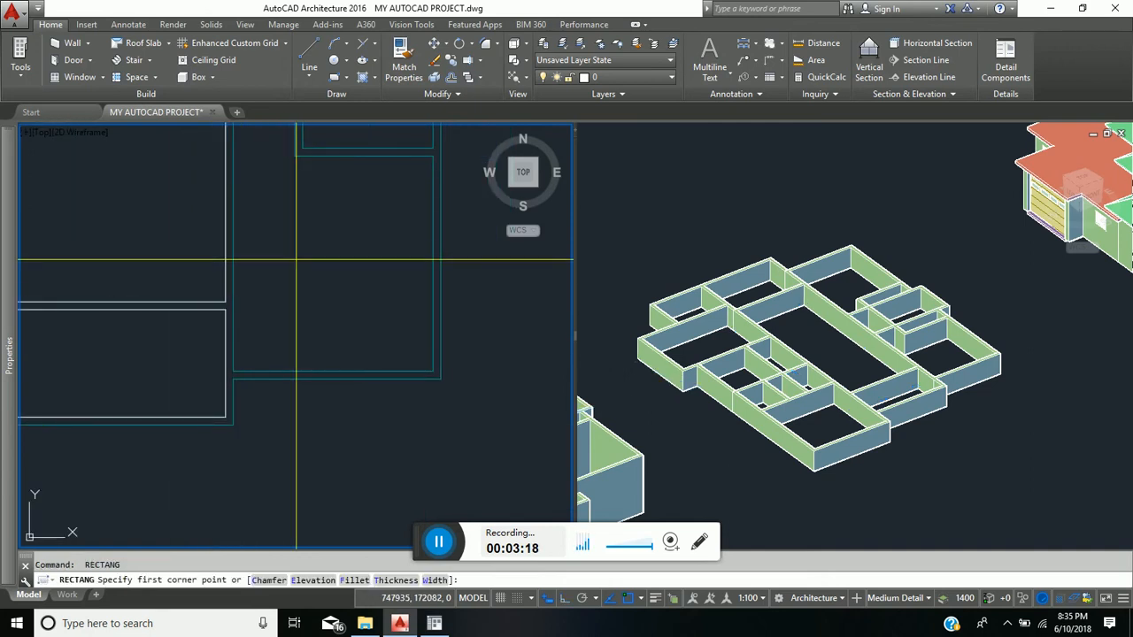
pyautogui.moveTo(296, 259); pyautogui.dragTo(265, 379, button='middle')
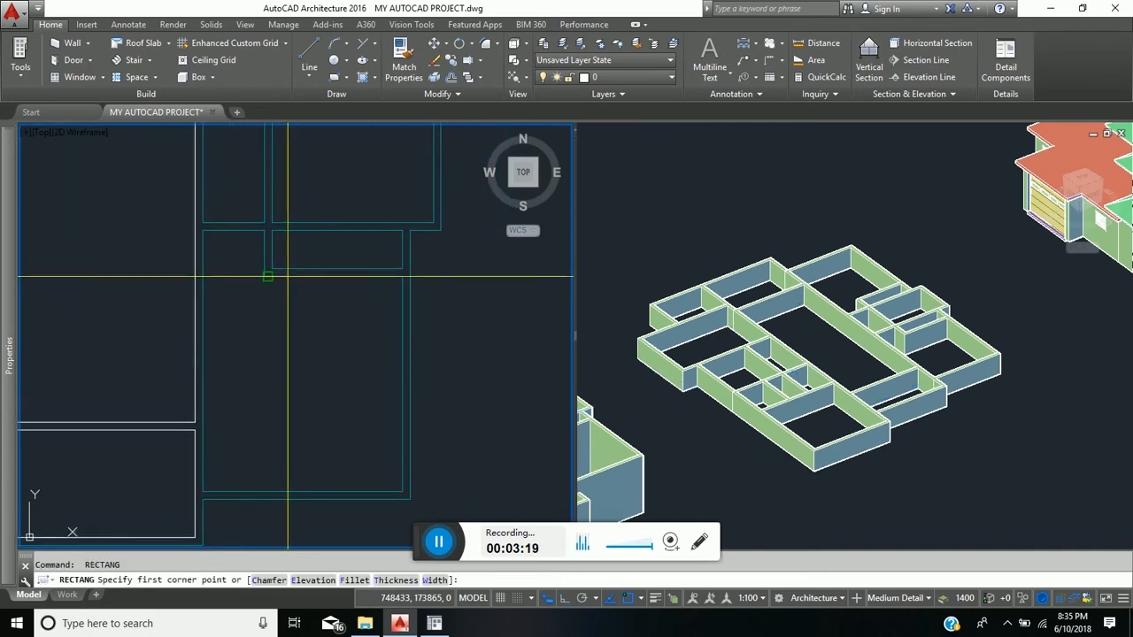
pyautogui.click(272, 231)
pyautogui.click(402, 268)
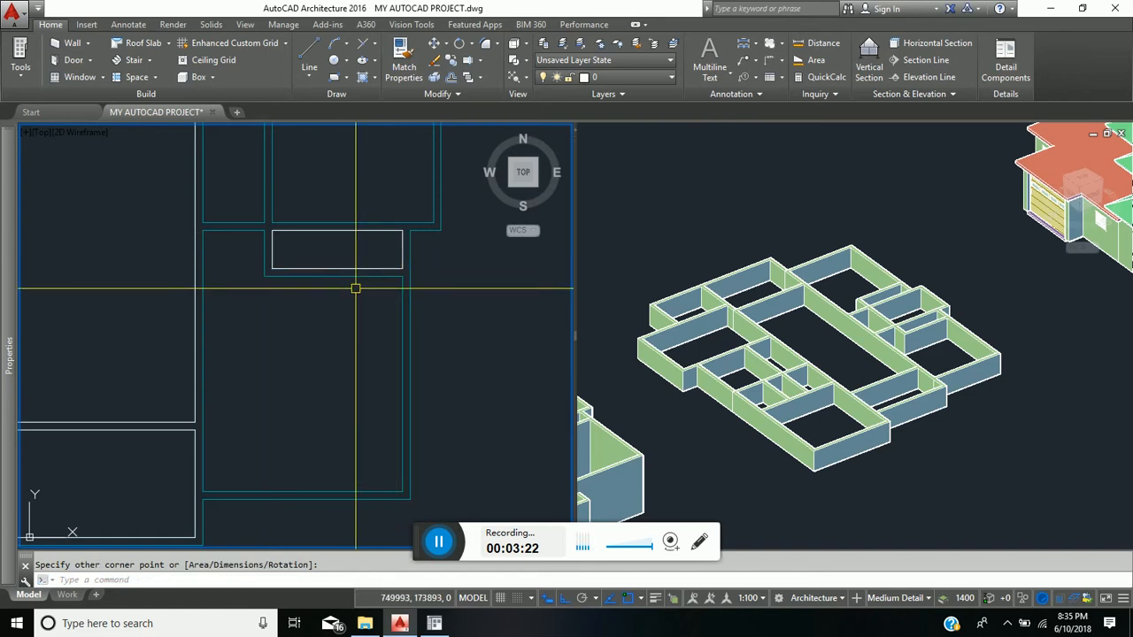
# Draw rectangles inside the small room east of the central room and the wider projecting room beside it.
pyautogui.moveTo(329, 336); pyautogui.dragTo(291, 516, button='middle')
pyautogui.press('Return')
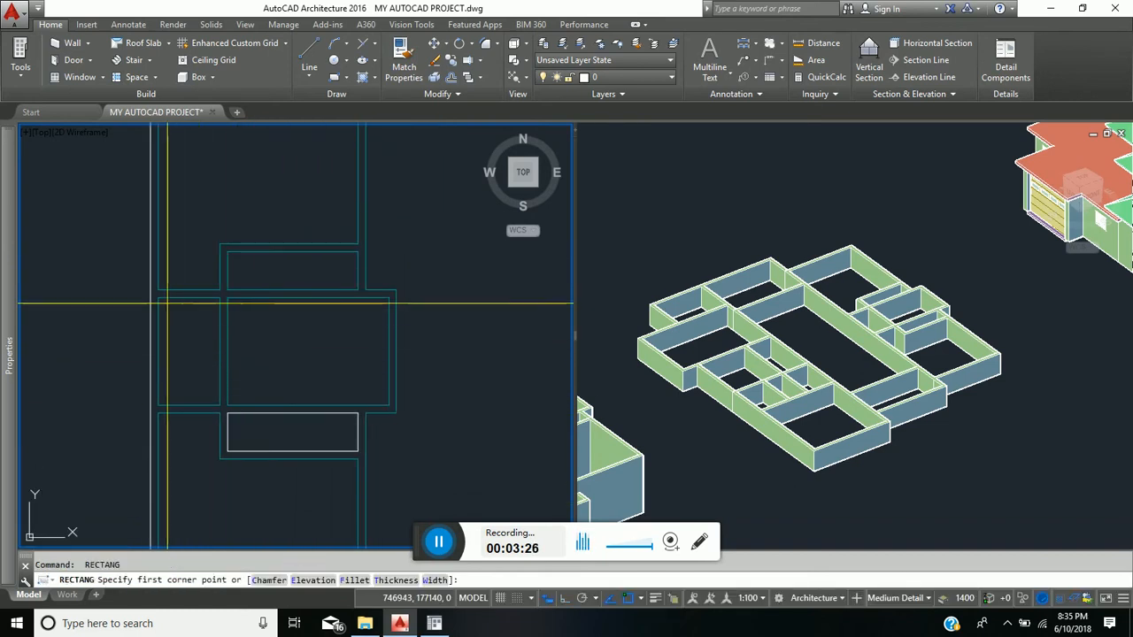
pyautogui.click(158, 298)
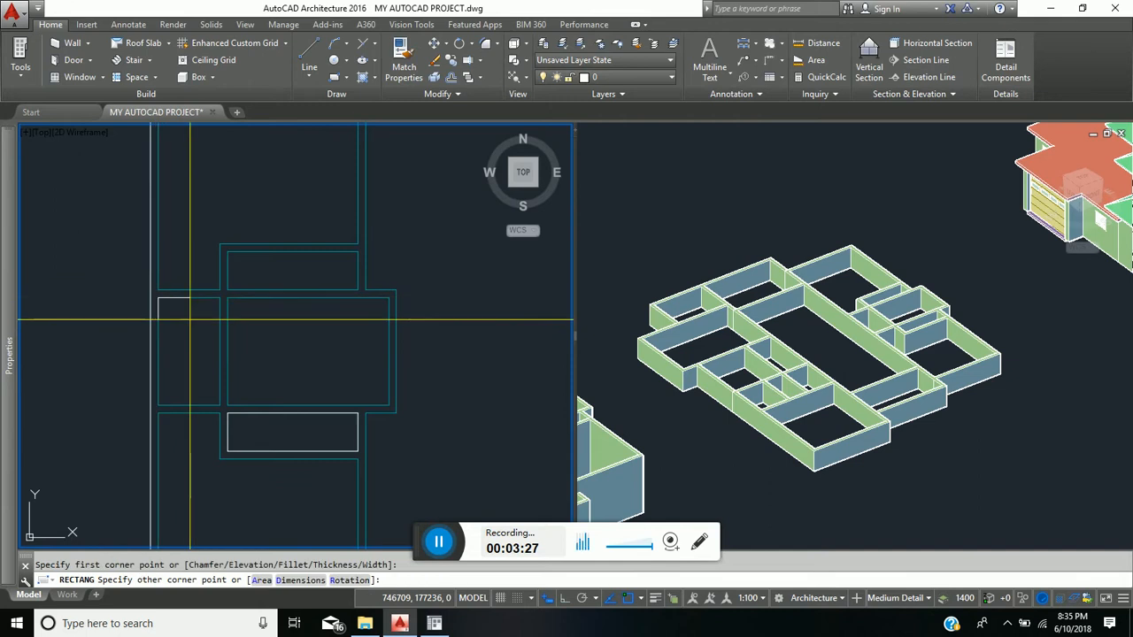
pyautogui.click(219, 405)
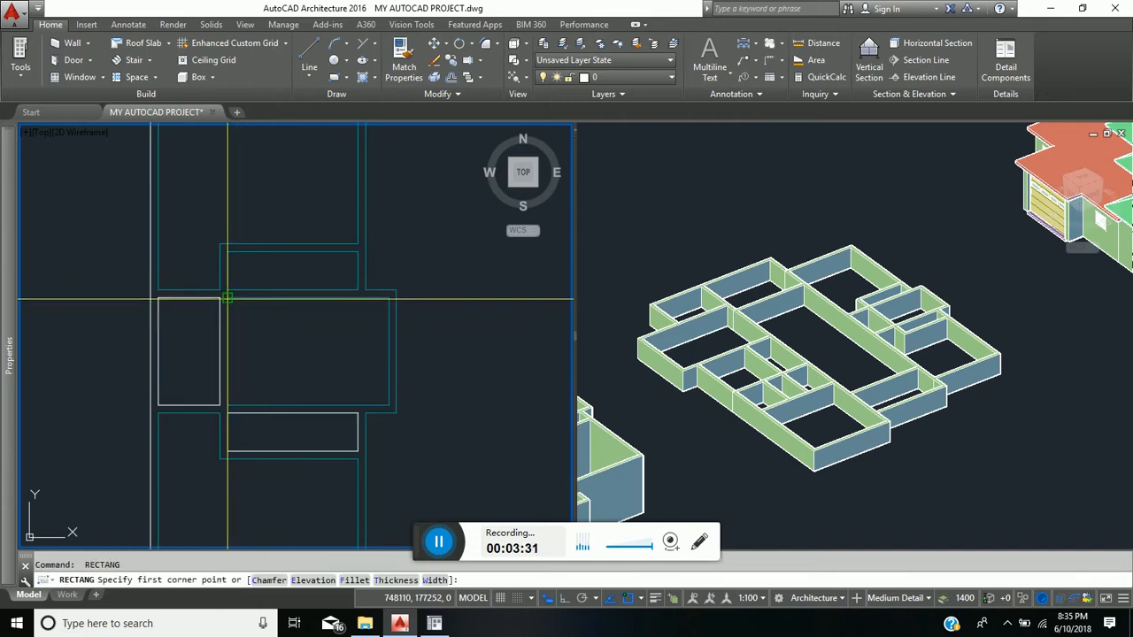
pyautogui.click(227, 298)
pyautogui.click(388, 406)
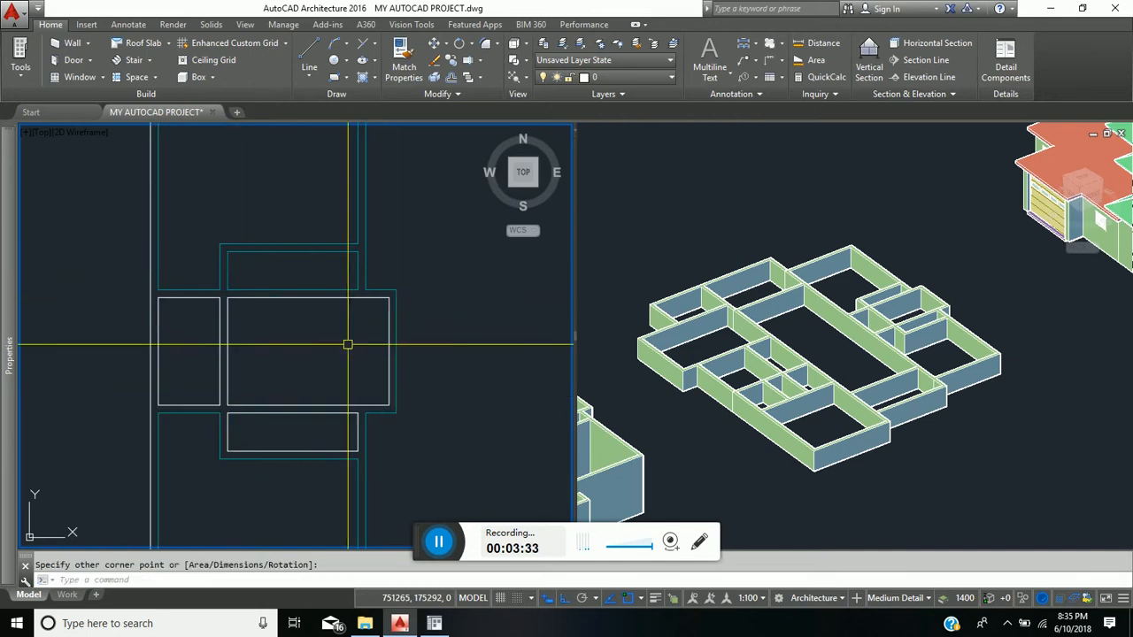
# Draw a rectangle inside the narrow room directly north of the projecting east room.
pyautogui.press('Return')
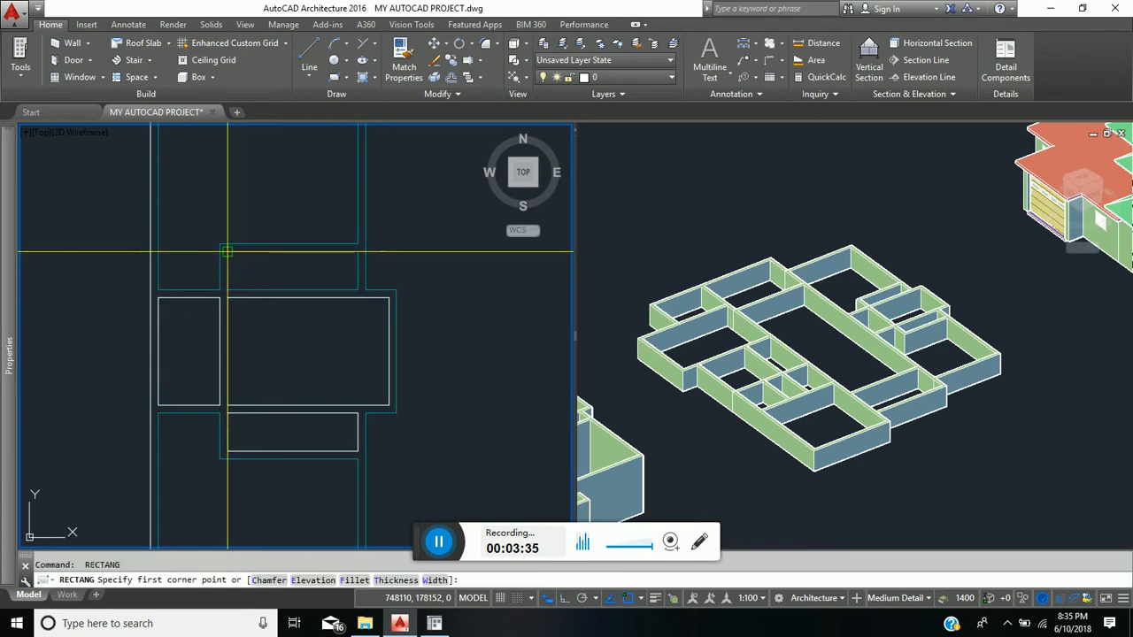
pyautogui.click(227, 252)
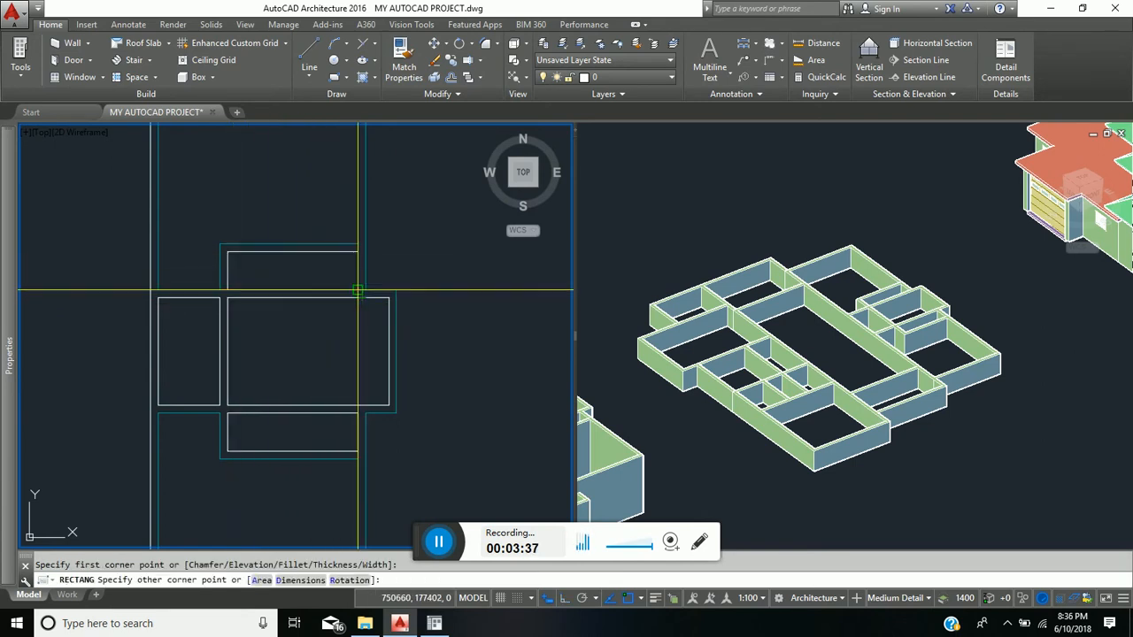
pyautogui.click(357, 290)
# Trace the inner faces of the L-shaped northeast room with a polyline, following the notch around the narrow room.
pyautogui.scroll(-4, 354, 221)
pyautogui.moveTo(304, 203); pyautogui.dragTo(313, 278, button='middle')
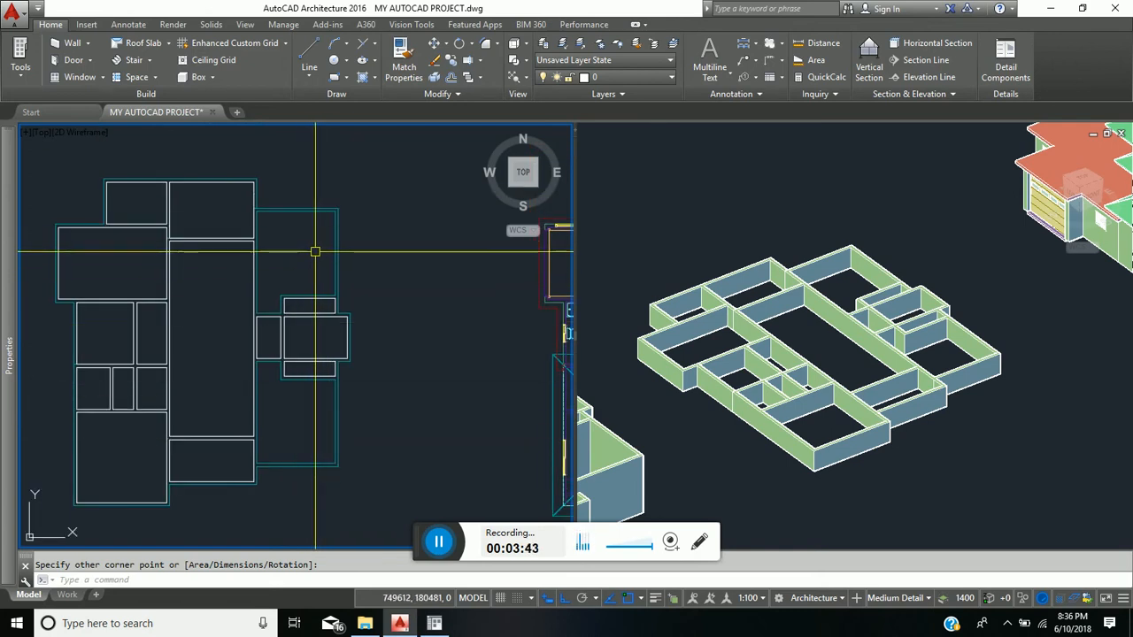
pyautogui.click(305, 78)
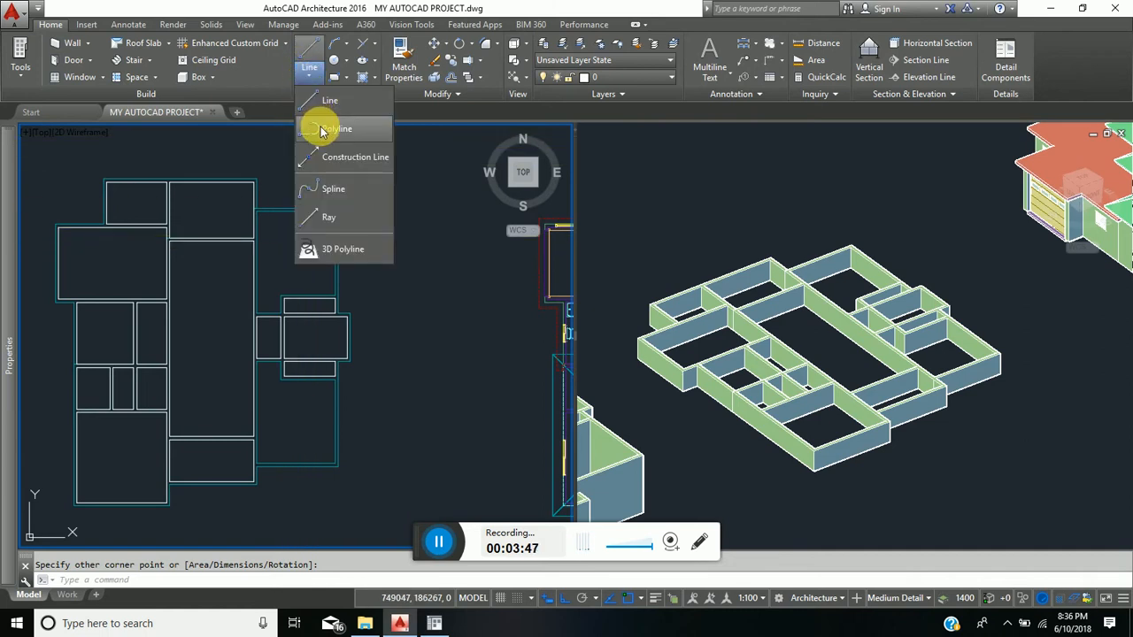
pyautogui.scroll(2, 254, 309)
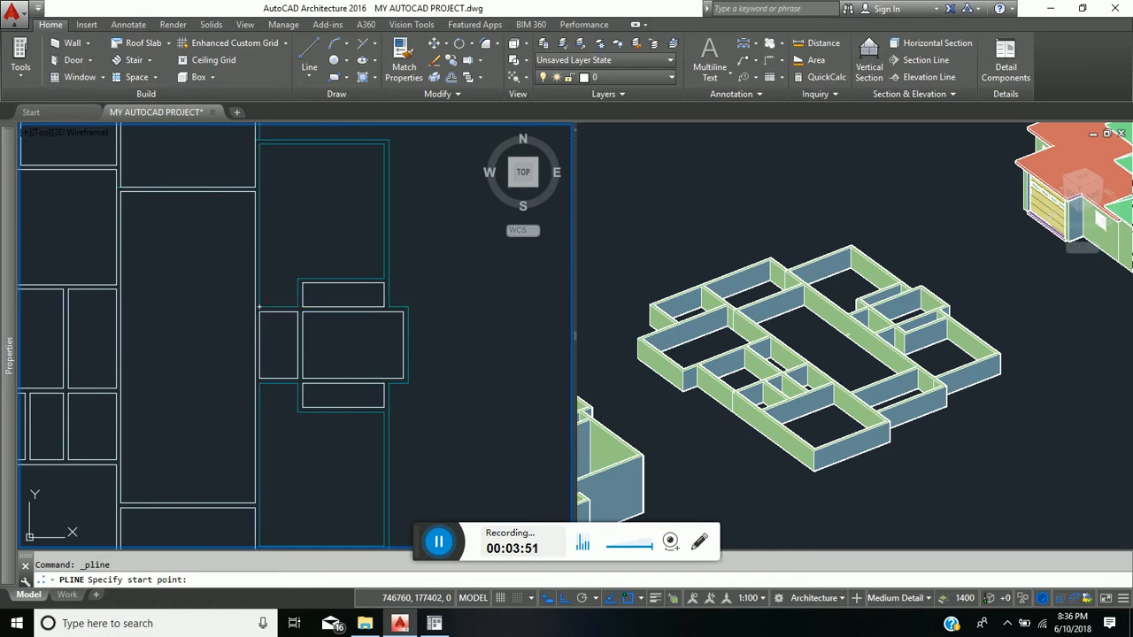
pyautogui.click(259, 307)
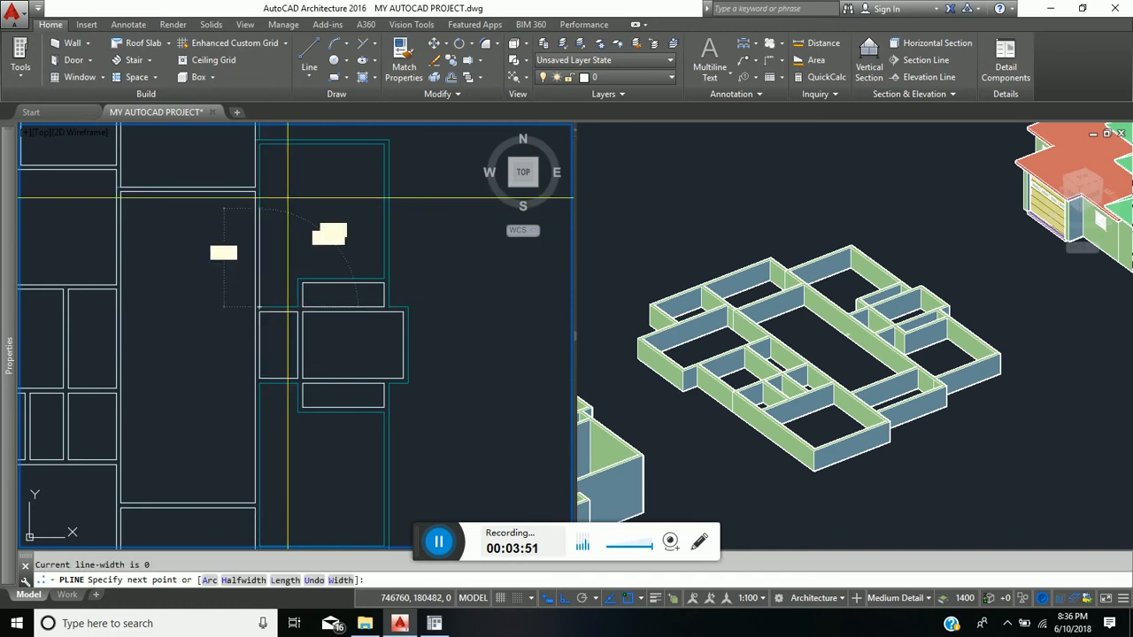
pyautogui.click(260, 144)
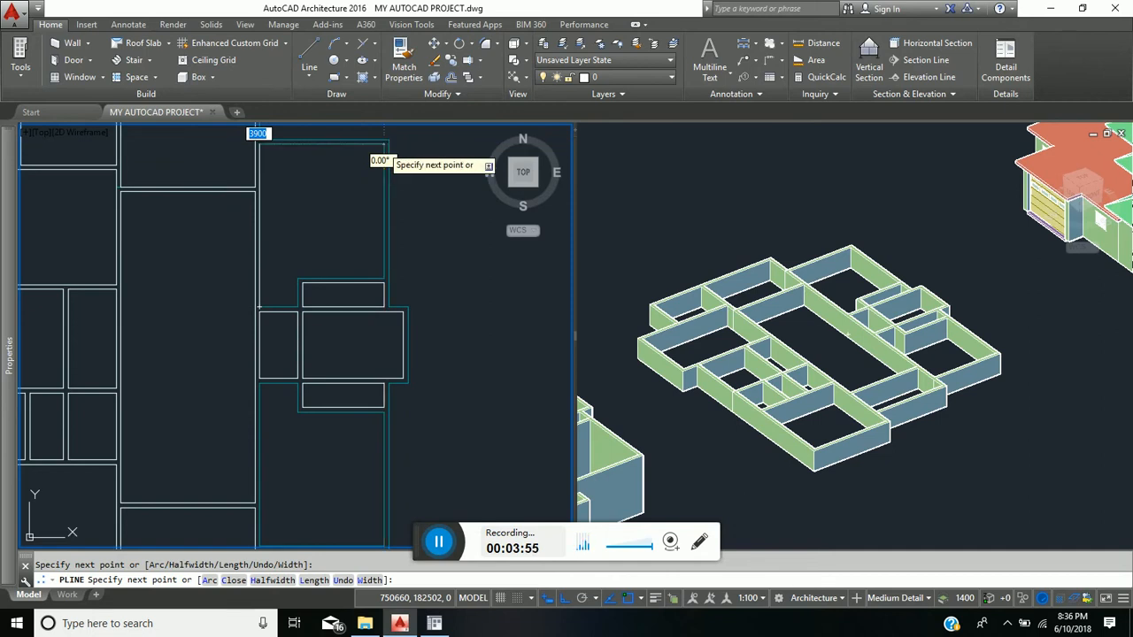
pyautogui.click(385, 144)
pyautogui.click(384, 279)
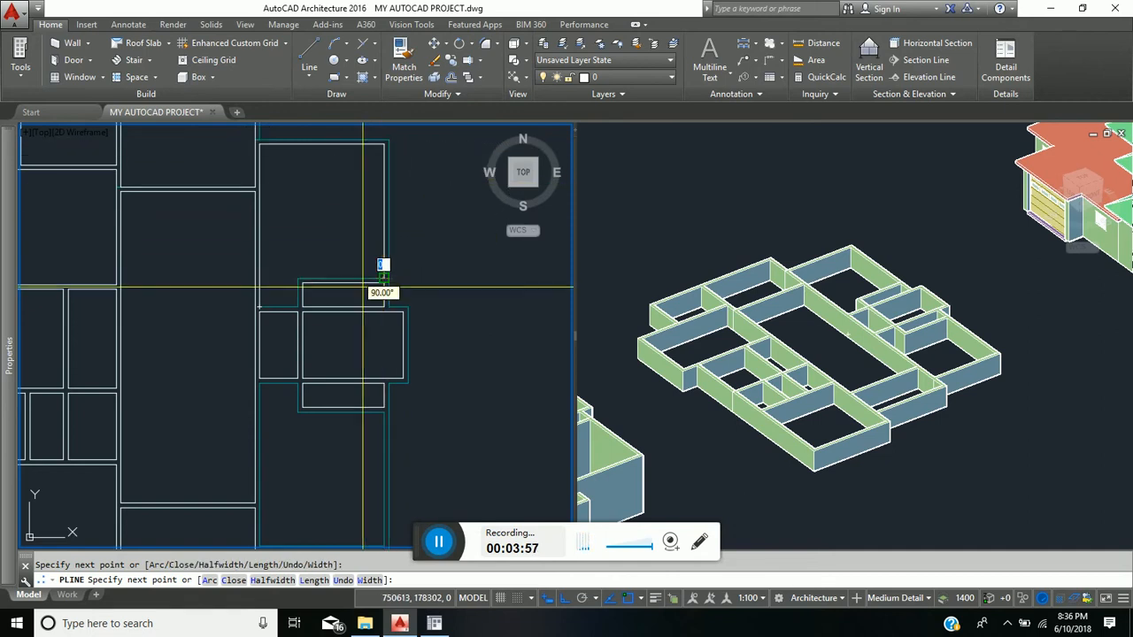
pyautogui.scroll(4, 296, 292)
pyautogui.click(303, 262)
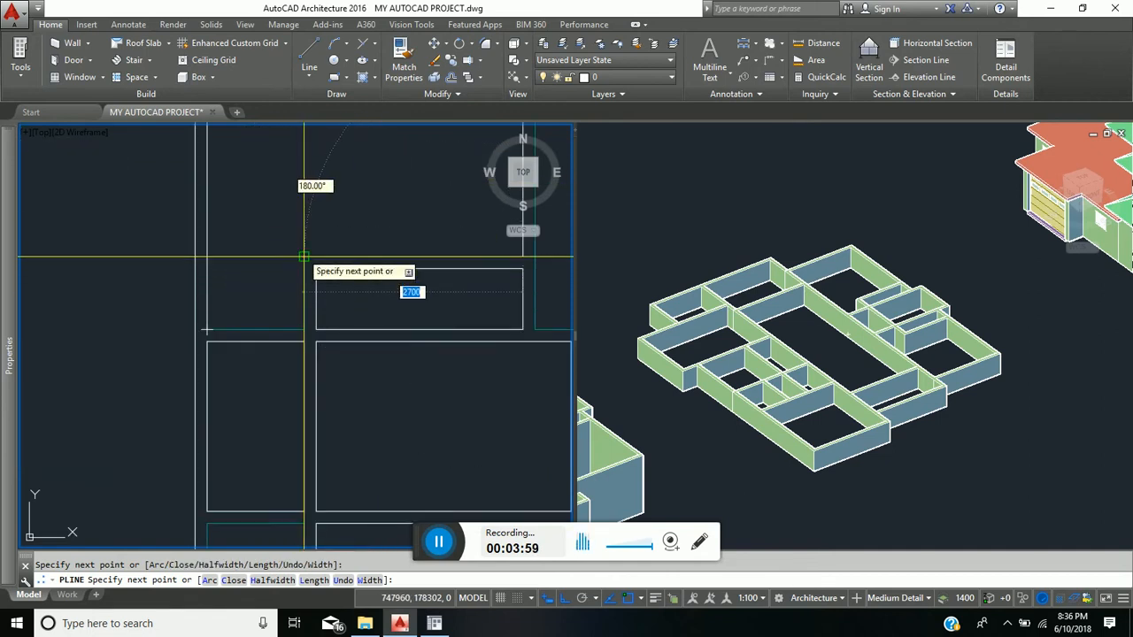
pyautogui.click(302, 329)
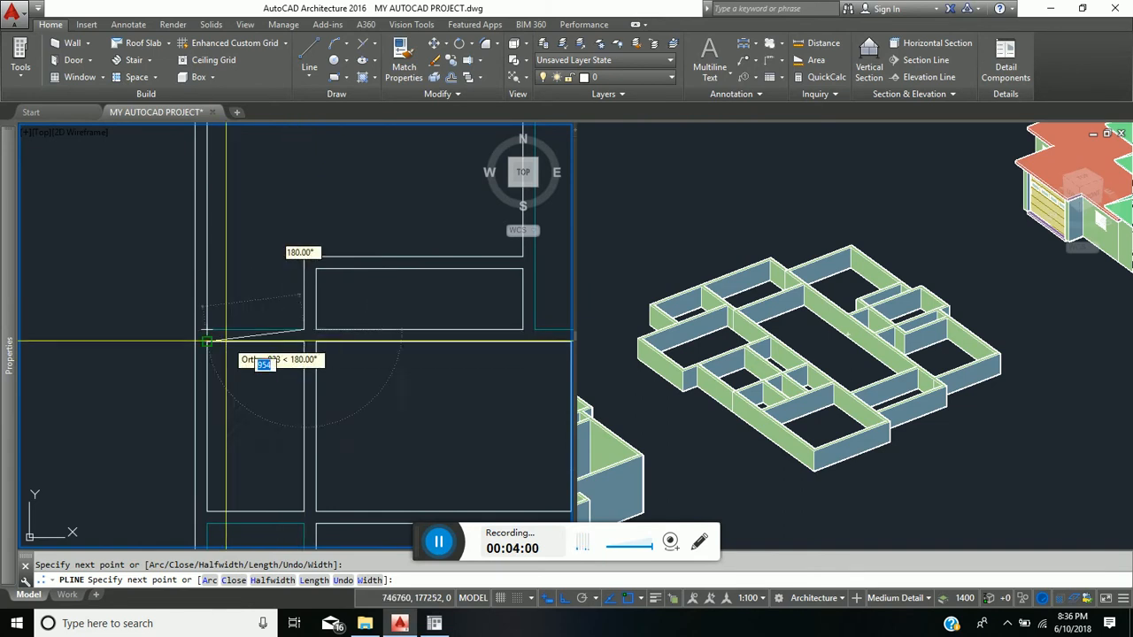
pyautogui.click(207, 329)
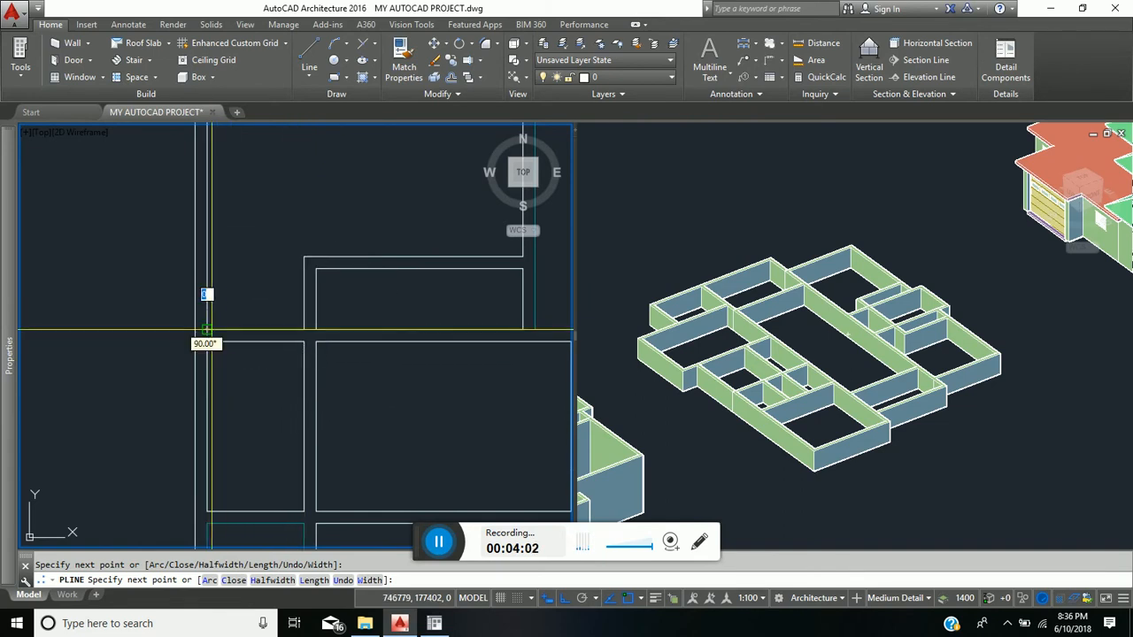
pyautogui.press('Return')
# Trace the inner faces of the L-shaped southeast room with a polyline, following the notch around the narrow room.
pyautogui.scroll(-4, 306, 348)
pyautogui.scroll(4, 292, 347)
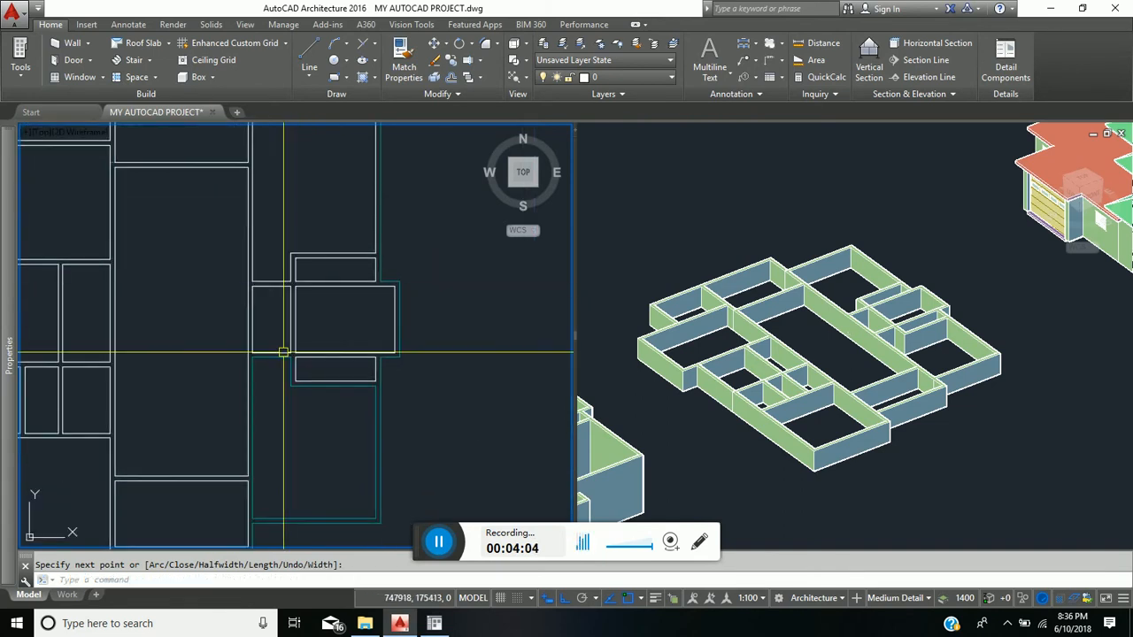
pyautogui.press('Return')
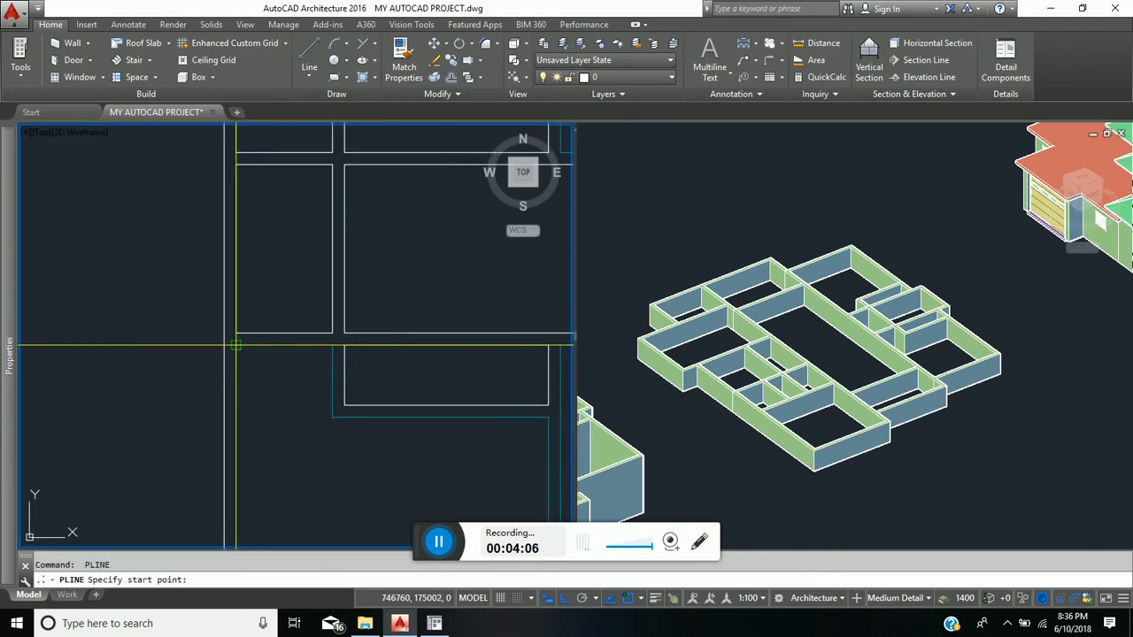
pyautogui.click(235, 343)
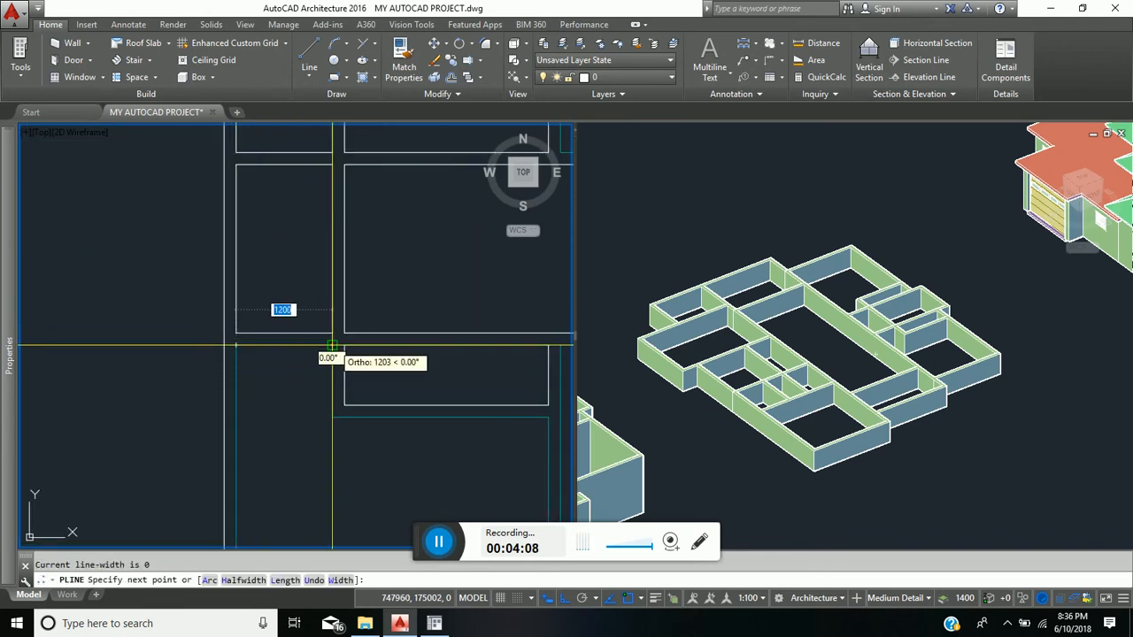
pyautogui.click(332, 343)
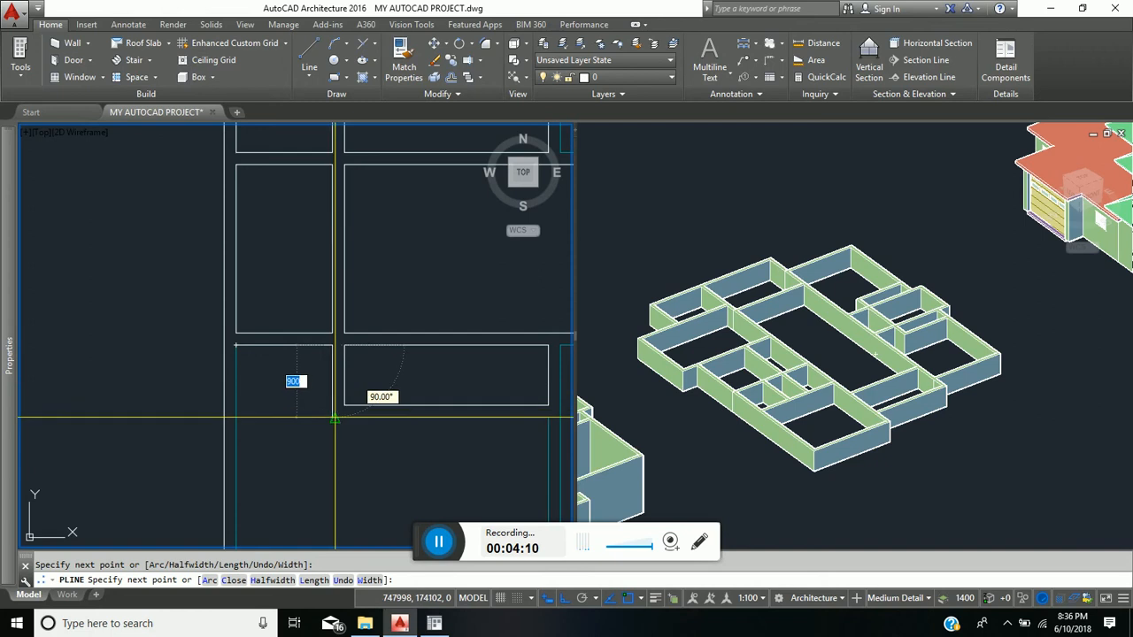
pyautogui.click(332, 417)
pyautogui.moveTo(430, 420); pyautogui.dragTo(324, 413, button='middle')
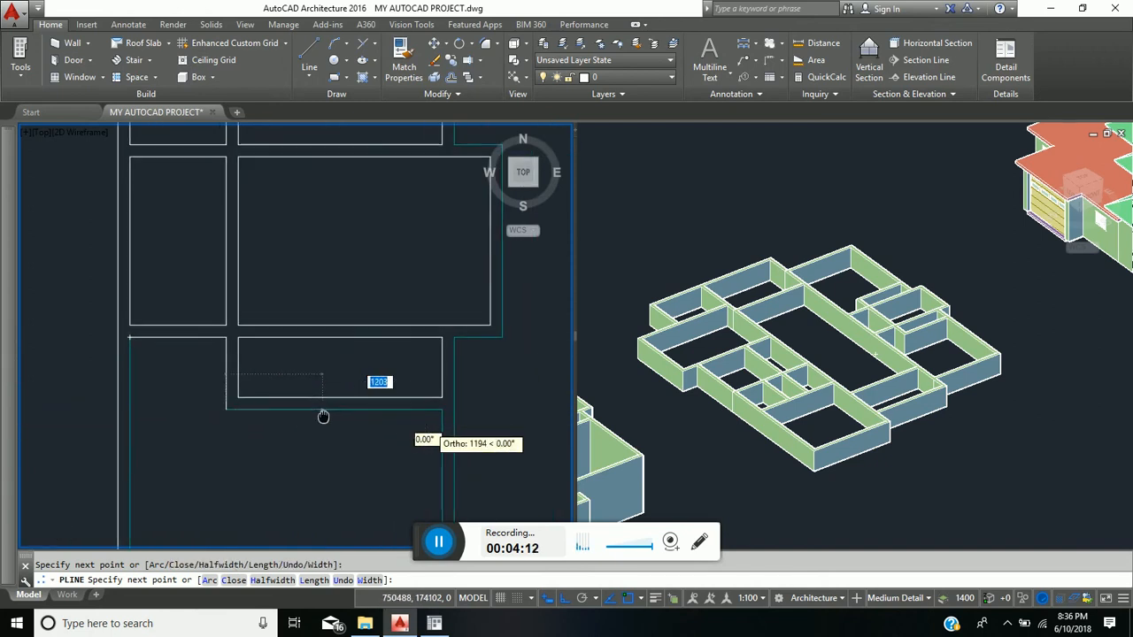
pyautogui.click(442, 409)
pyautogui.scroll(-4, 441, 454)
pyautogui.moveTo(442, 454); pyautogui.dragTo(397, 275, button='middle')
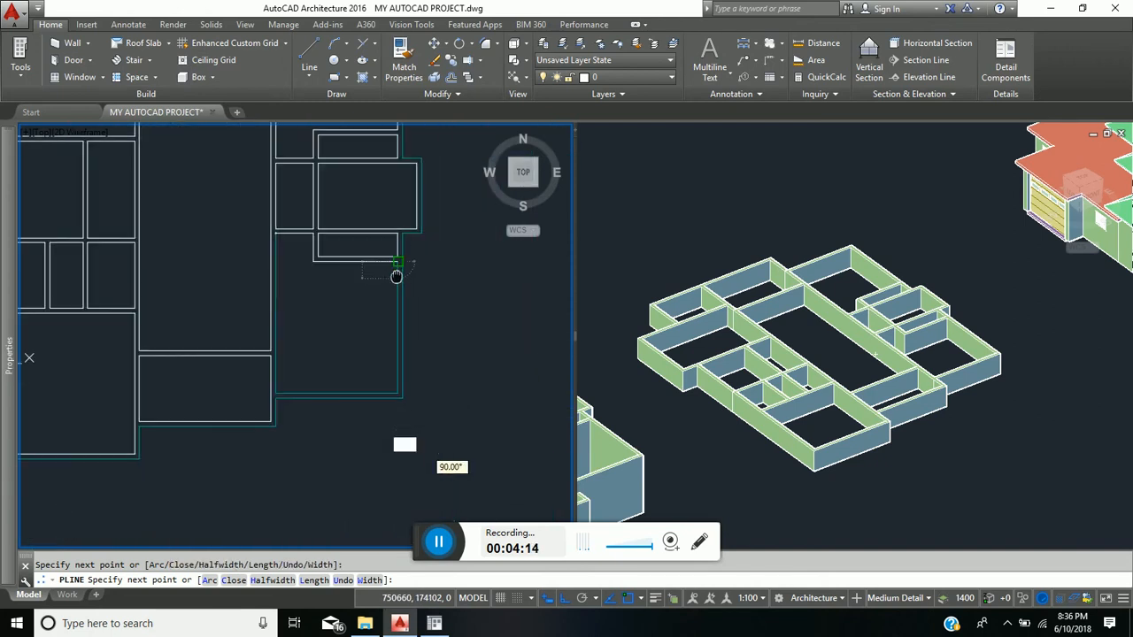
pyautogui.click(397, 389)
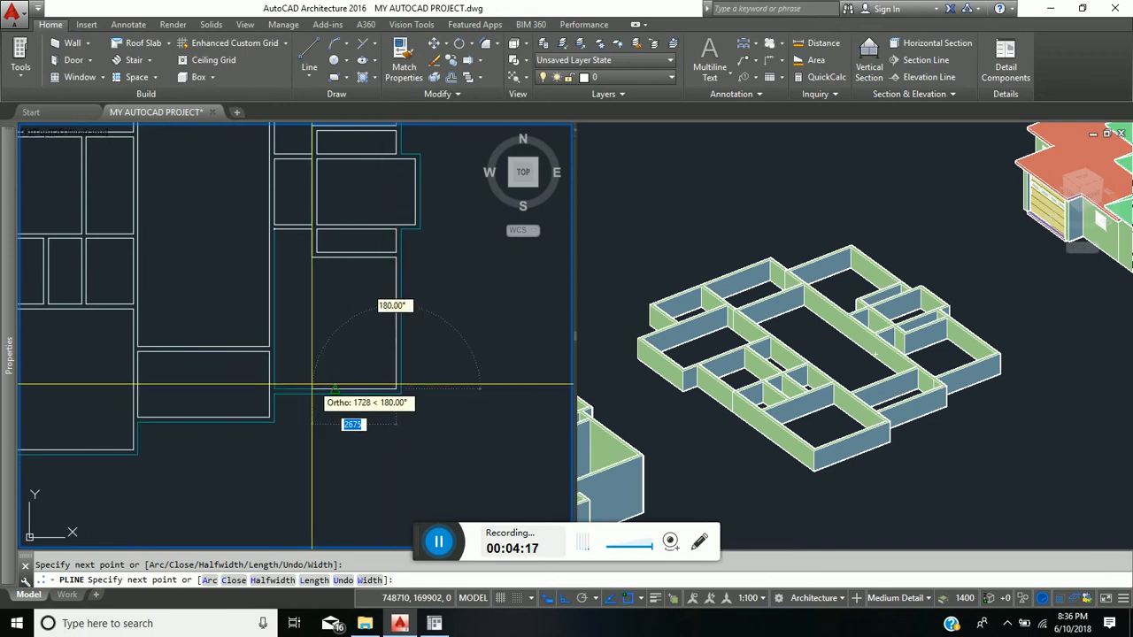
pyautogui.click(271, 390)
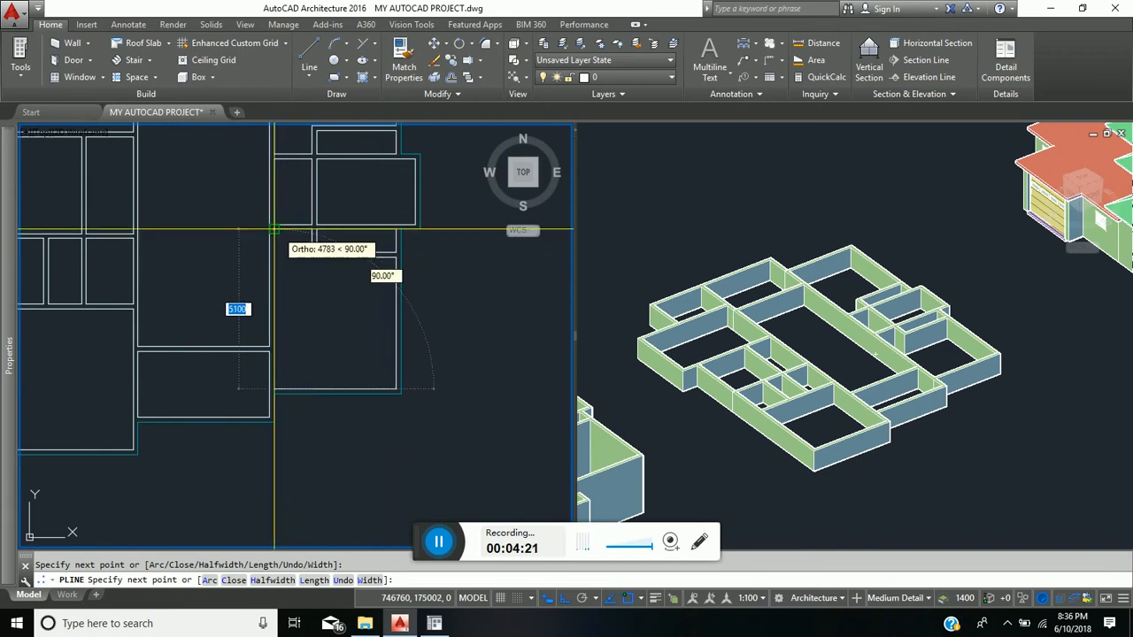
pyautogui.press('Return')
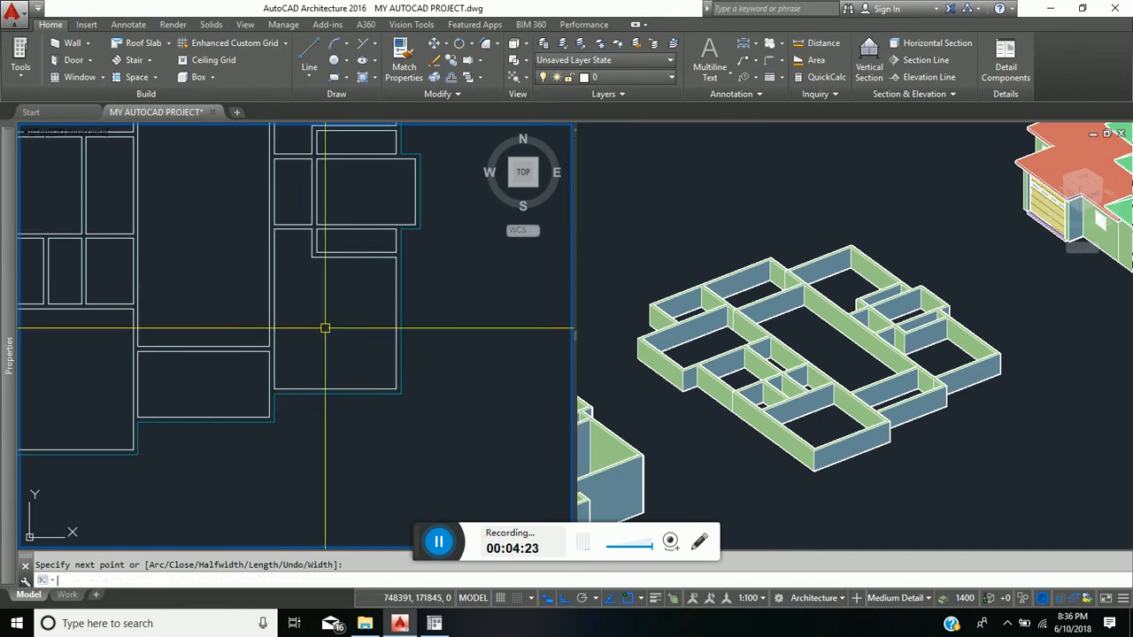
# Examine the traced outlines across the whole plan, especially the gap between room interiors and outer walls at the large west room.
pyautogui.scroll(-5, 325, 329)
pyautogui.scroll(6, 292, 341)
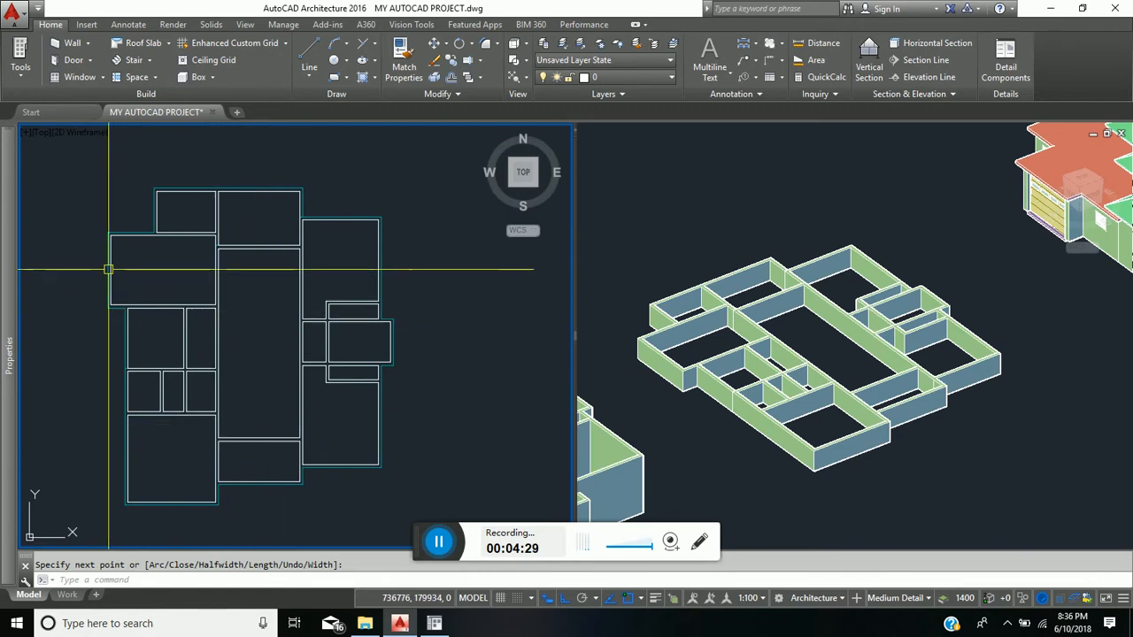
pyautogui.scroll(3, 108, 269)
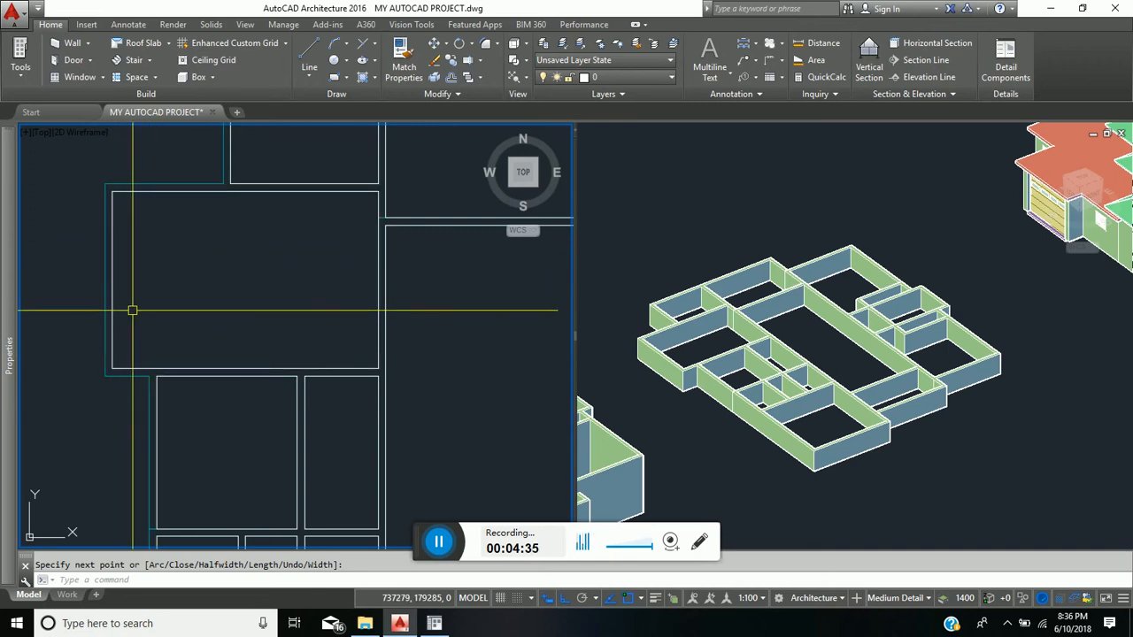
pyautogui.scroll(2, 103, 357)
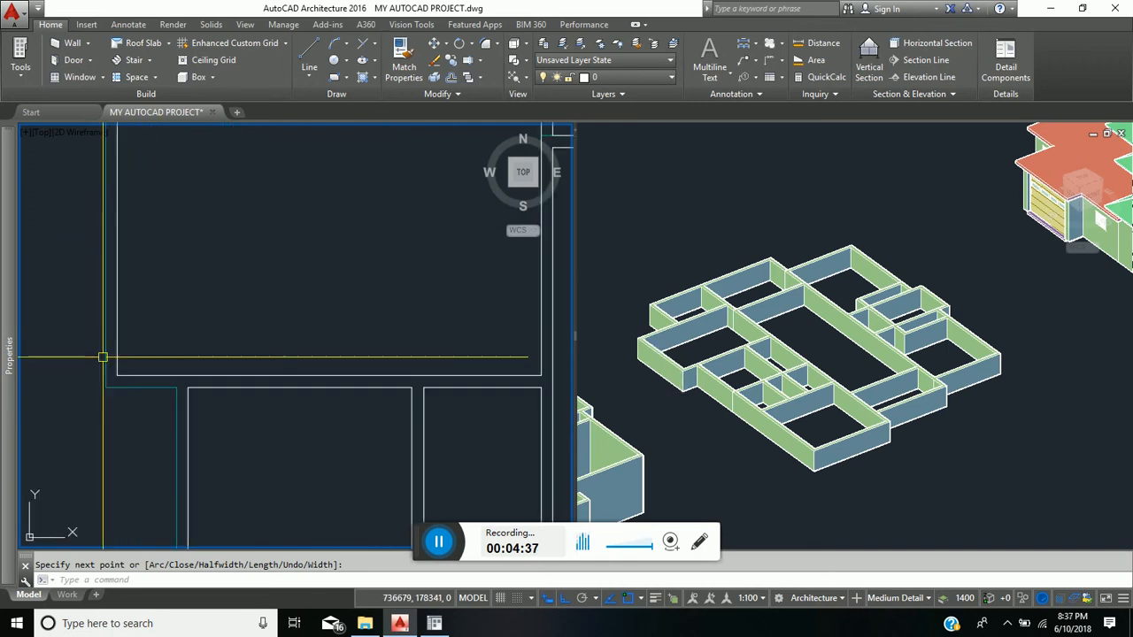
pyautogui.scroll(-2, 120, 332)
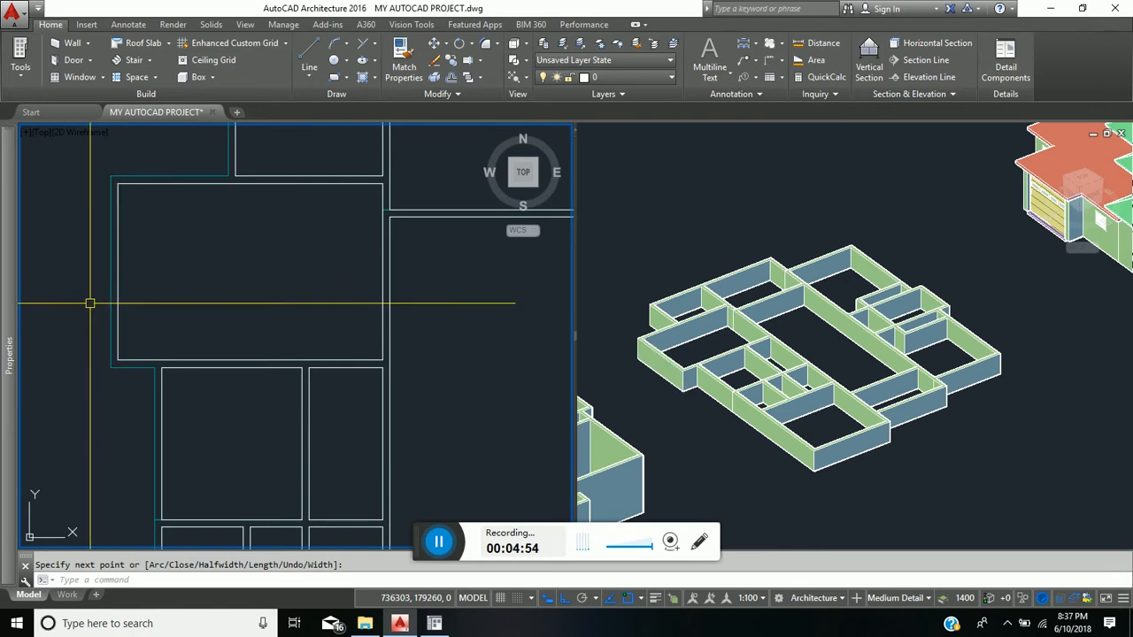
pyautogui.scroll(-4, 92, 302)
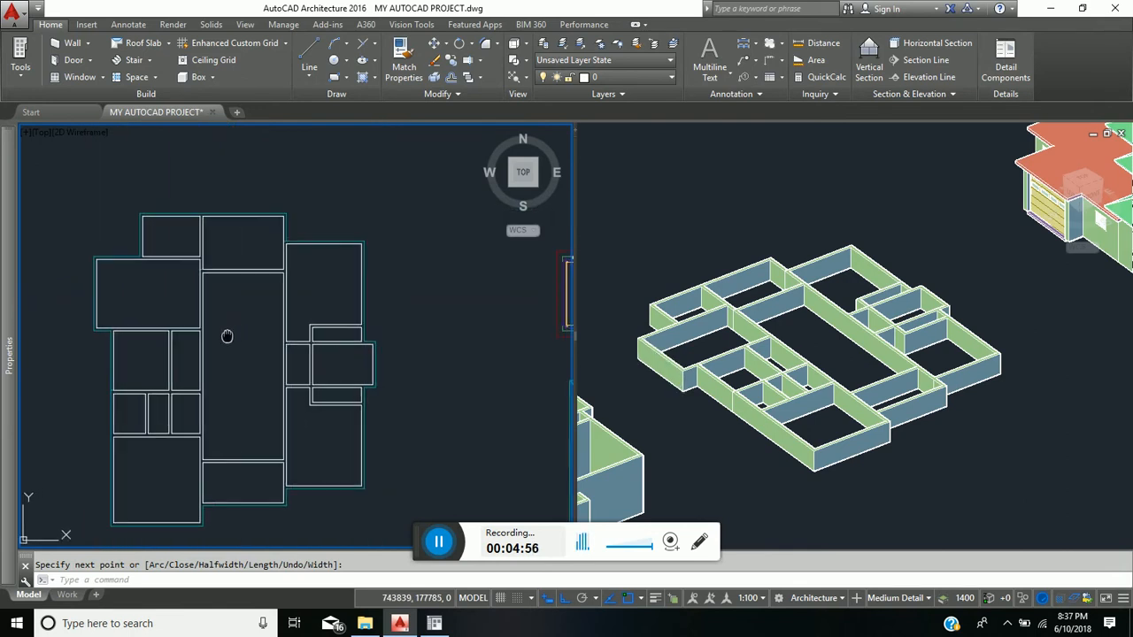
pyautogui.scroll(3, 62, 270)
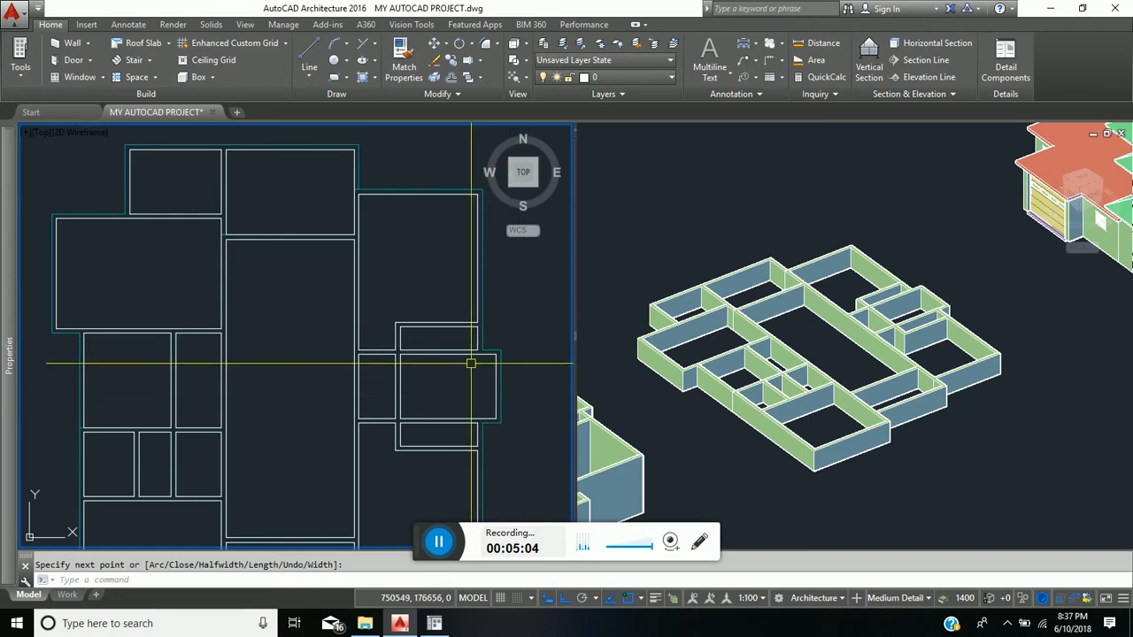
pyautogui.scroll(-2, 404, 328)
pyautogui.moveTo(404, 328); pyautogui.dragTo(293, 335, button='middle')
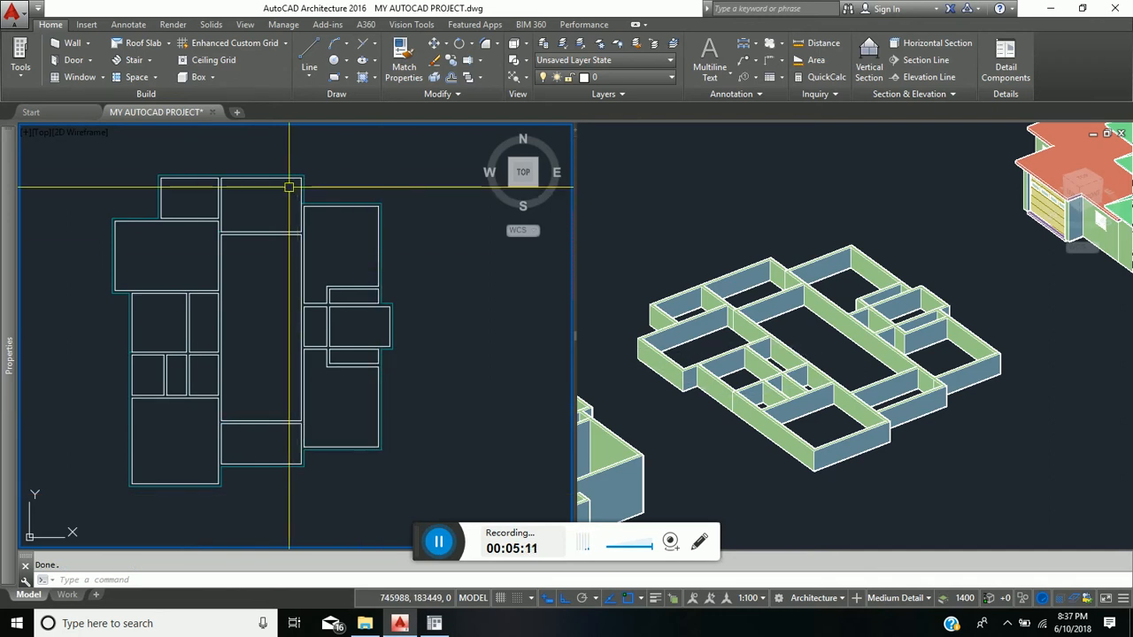
# Offset the outlines of the large west room and the northwest room inward by 225.
pyautogui.click(452, 78)
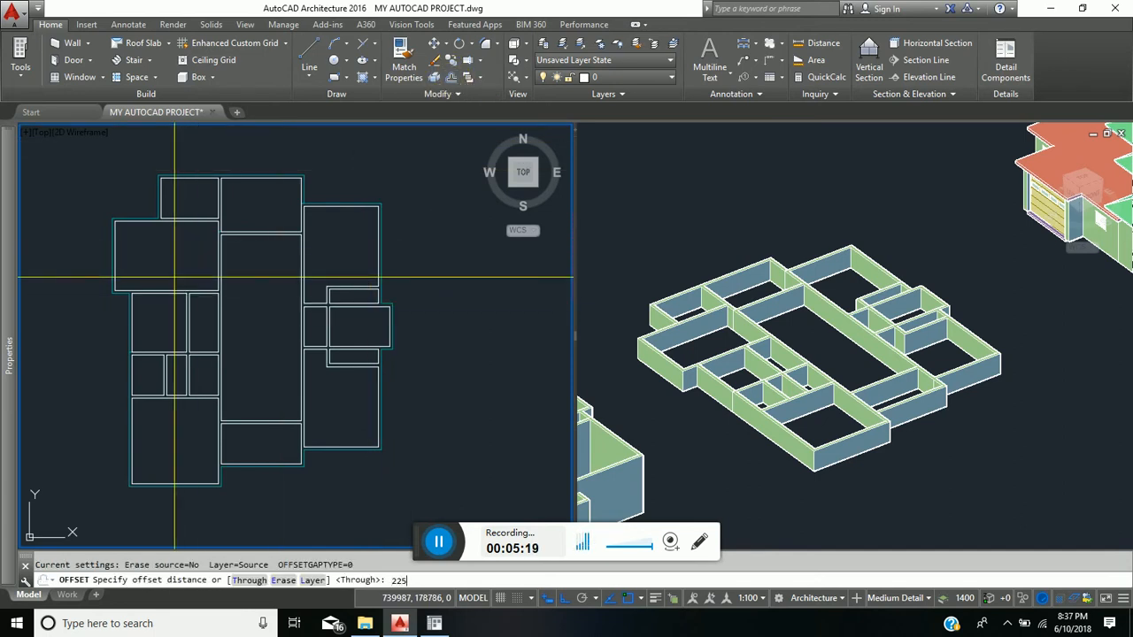
pyautogui.press('Return')
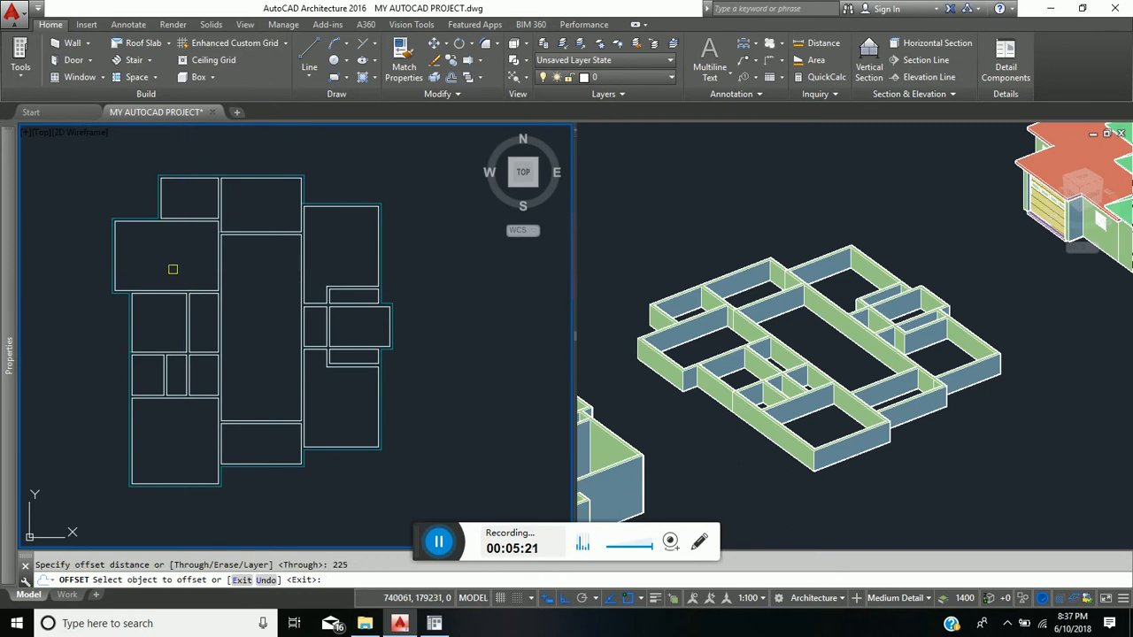
pyautogui.scroll(4, 130, 269)
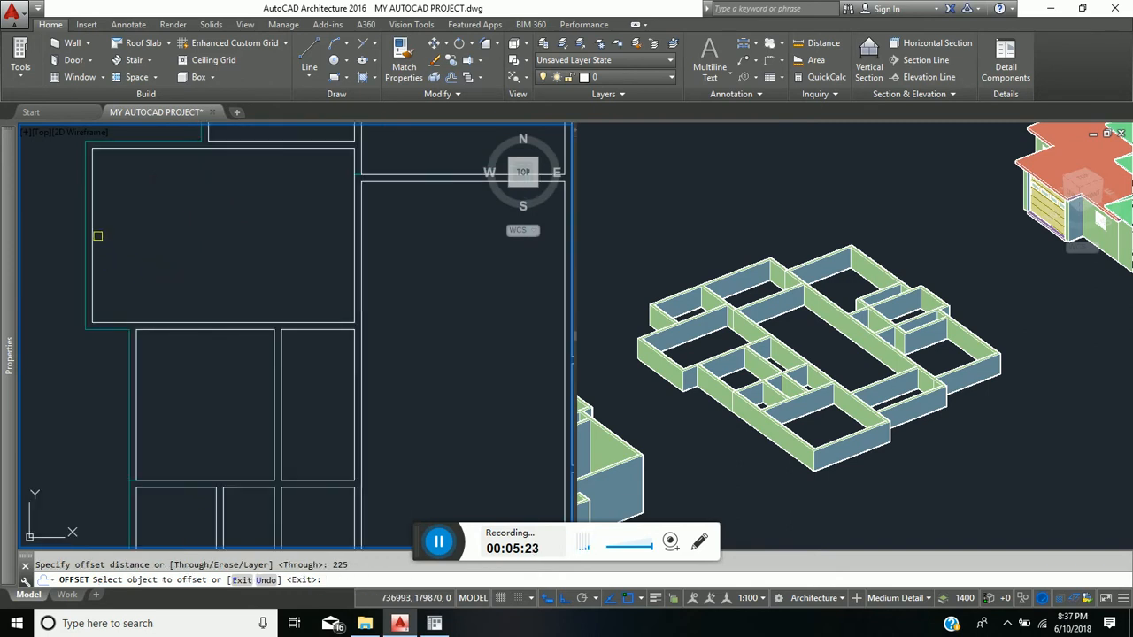
pyautogui.click(92, 225)
pyautogui.click(172, 161)
pyautogui.moveTo(222, 215); pyautogui.dragTo(172, 398, button='middle')
pyautogui.click(160, 300)
pyautogui.click(205, 292)
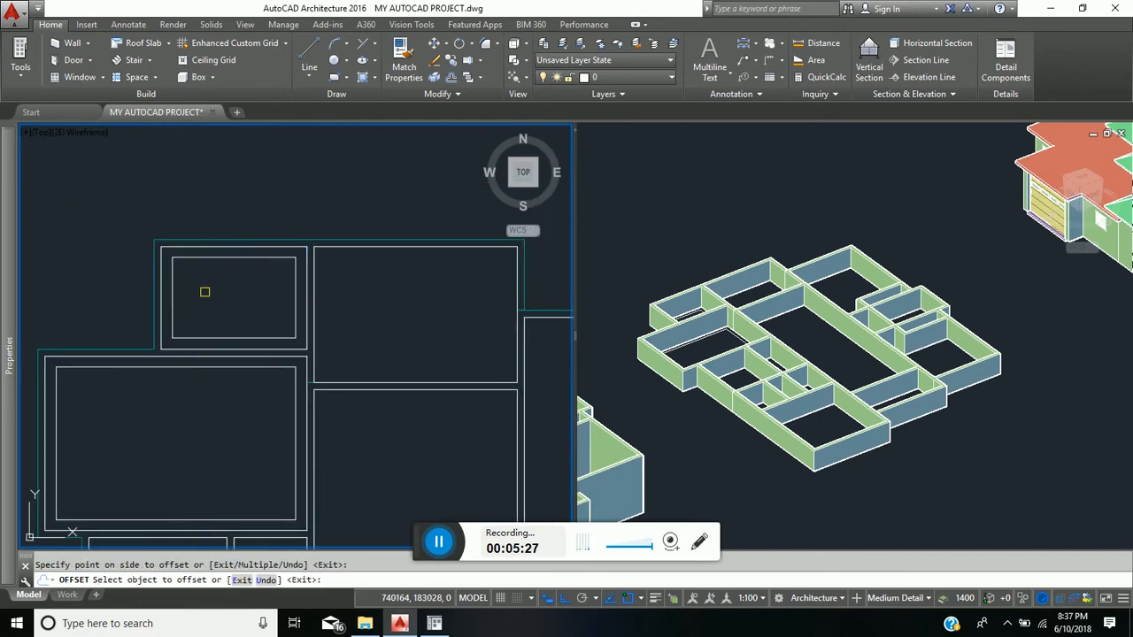
# Offset the outlines of the north-central room and the long central room inward by 225.
pyautogui.click(315, 321)
pyautogui.click(352, 330)
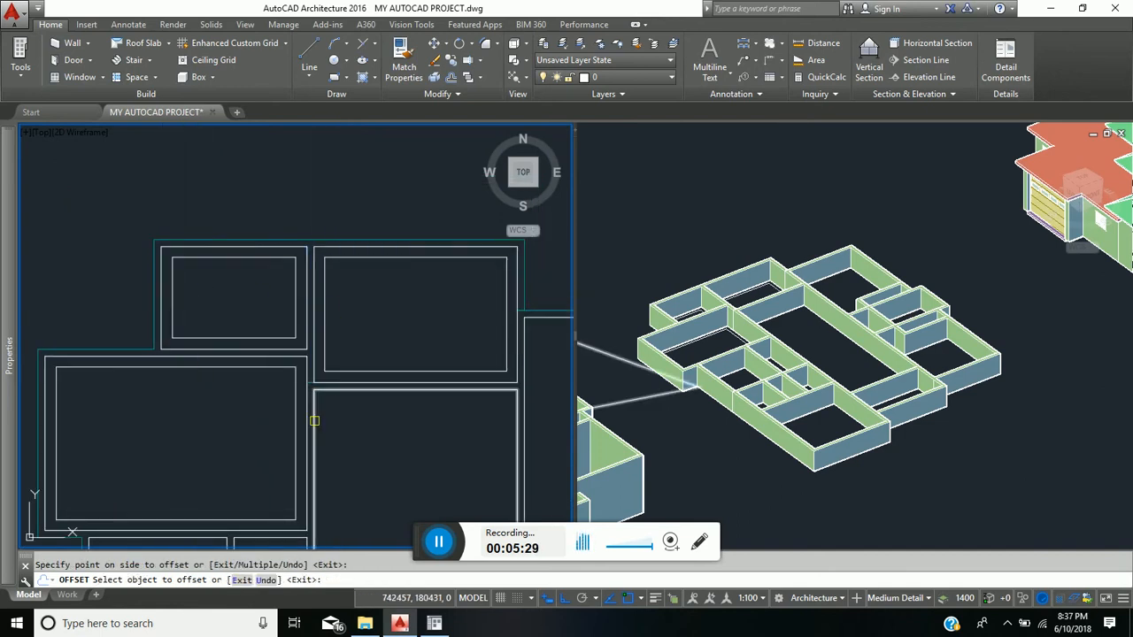
pyautogui.click(341, 393)
pyautogui.click(361, 430)
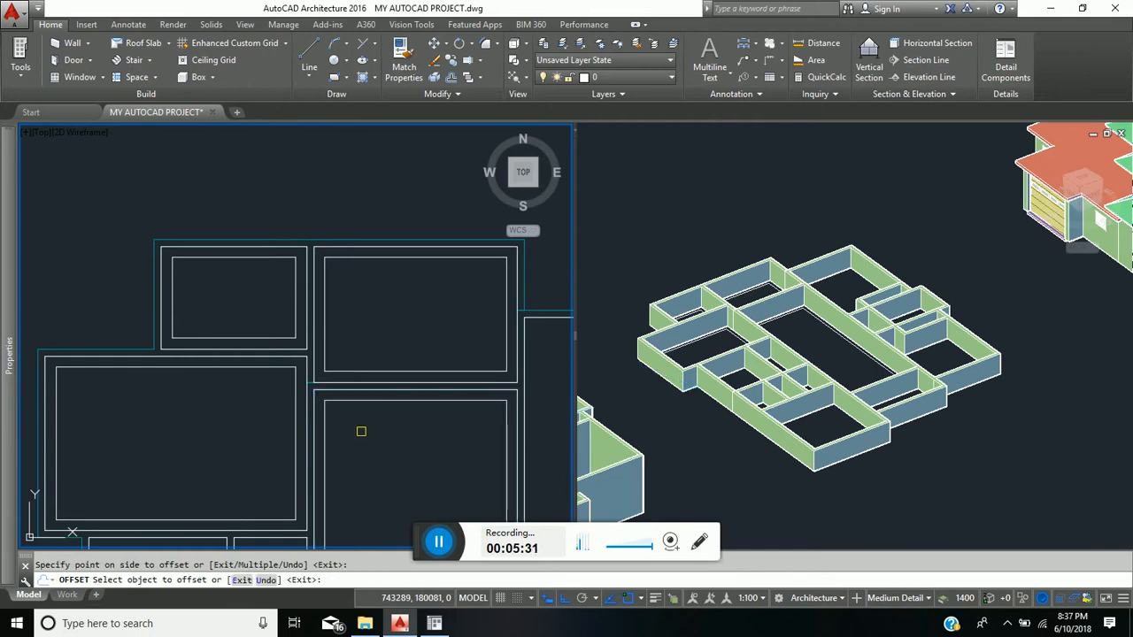
# Offset the L-shaped northeast room's polyline inward by 225.
pyautogui.scroll(-5, 404, 417)
pyautogui.scroll(3, 316, 361)
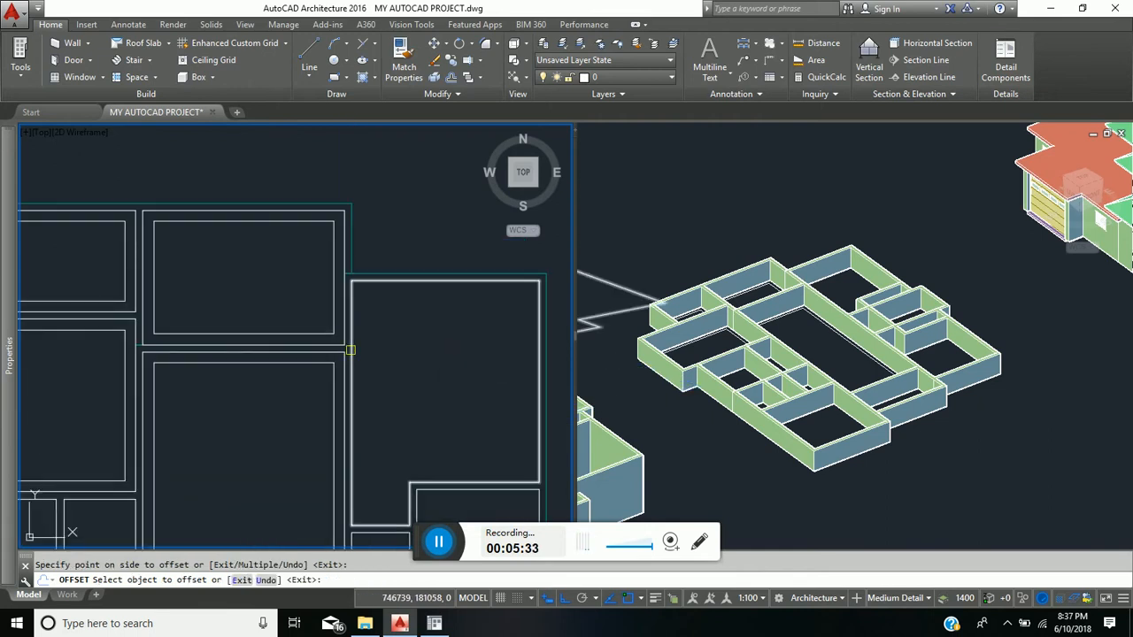
pyautogui.click(354, 346)
pyautogui.click(406, 398)
# Offset inward by 225 the rectangles of the narrow room north of the projecting room and the small room west of it.
pyautogui.moveTo(418, 401); pyautogui.dragTo(353, 239, button='middle')
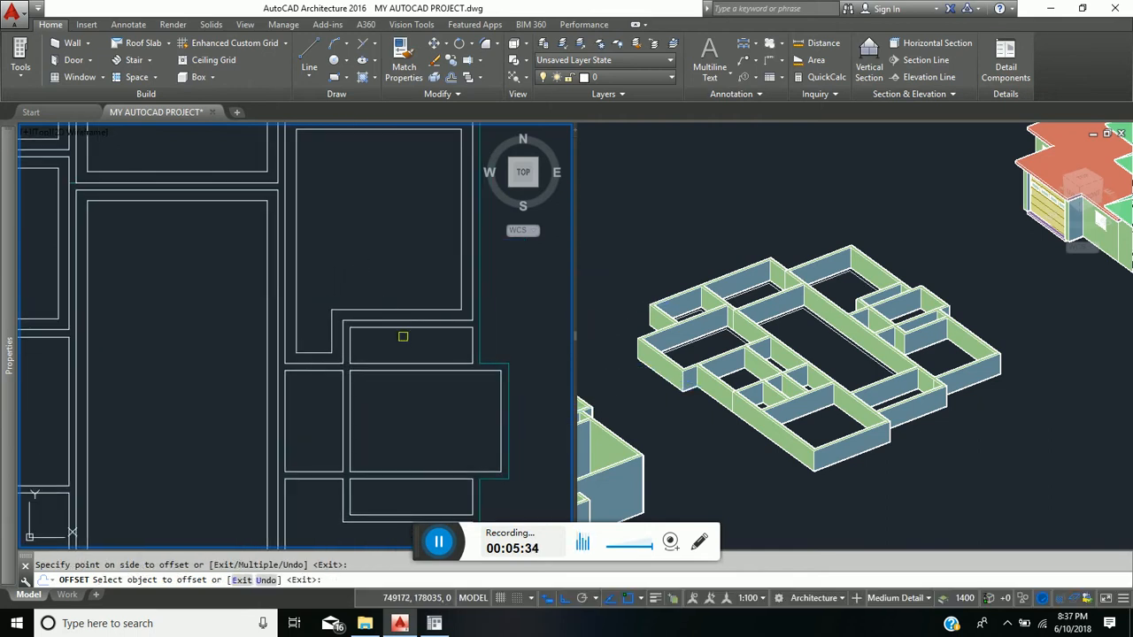
pyautogui.click(410, 328)
pyautogui.click(407, 345)
pyautogui.moveTo(415, 484); pyautogui.dragTo(398, 404, button='middle')
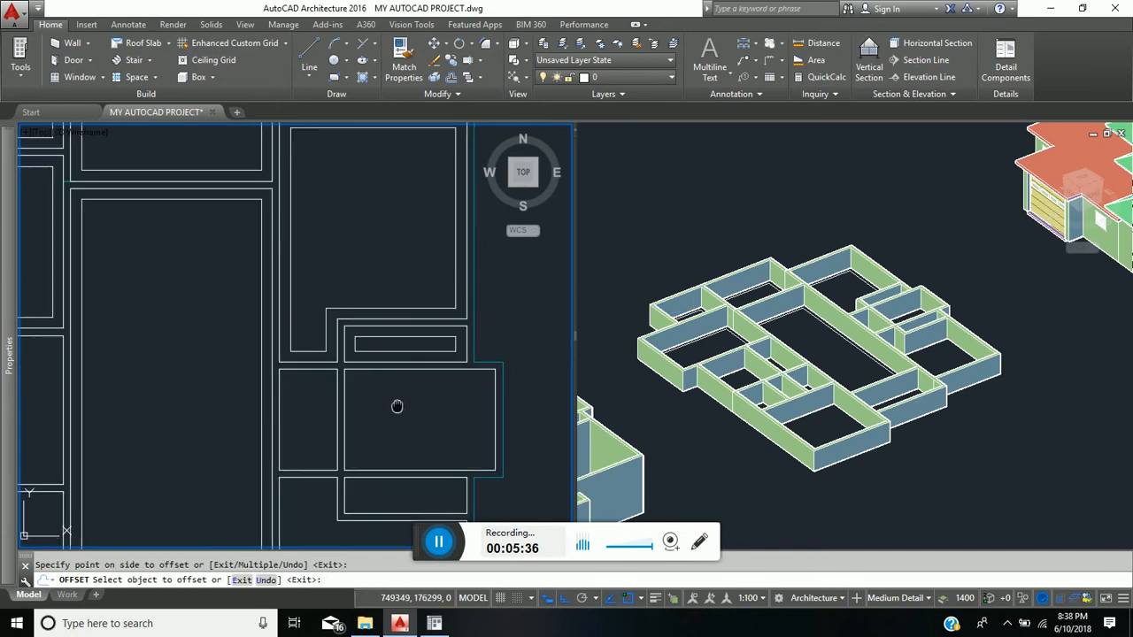
pyautogui.click(293, 292)
pyautogui.click(316, 345)
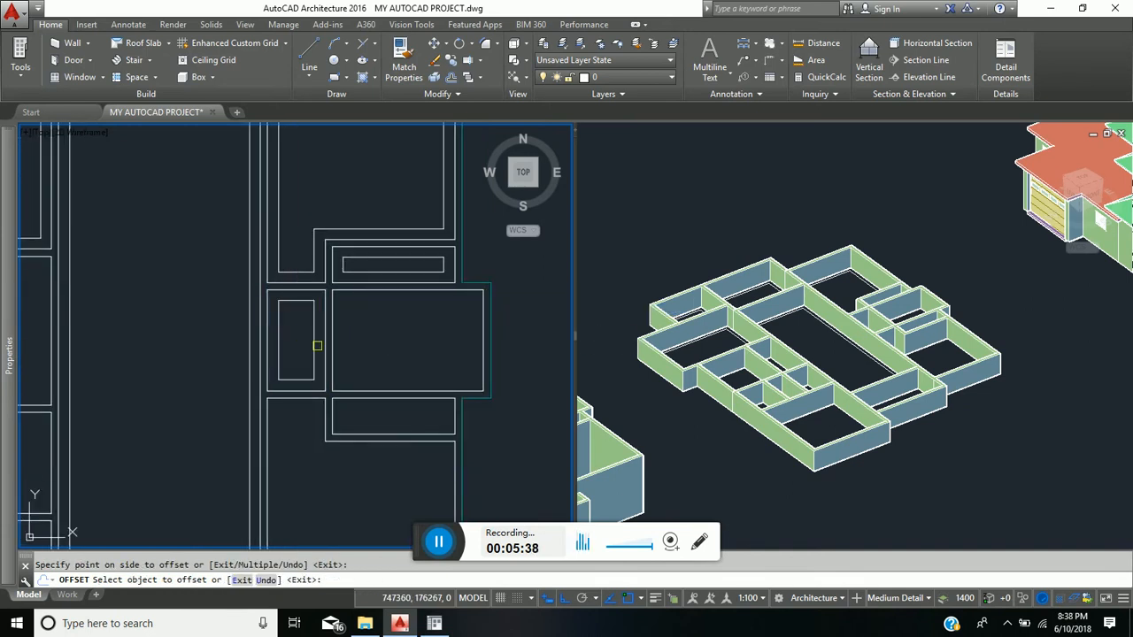
# Offset inward by 225 the rectangles of the projecting east room and the narrow room south of it.
pyautogui.click(331, 345)
pyautogui.click(365, 370)
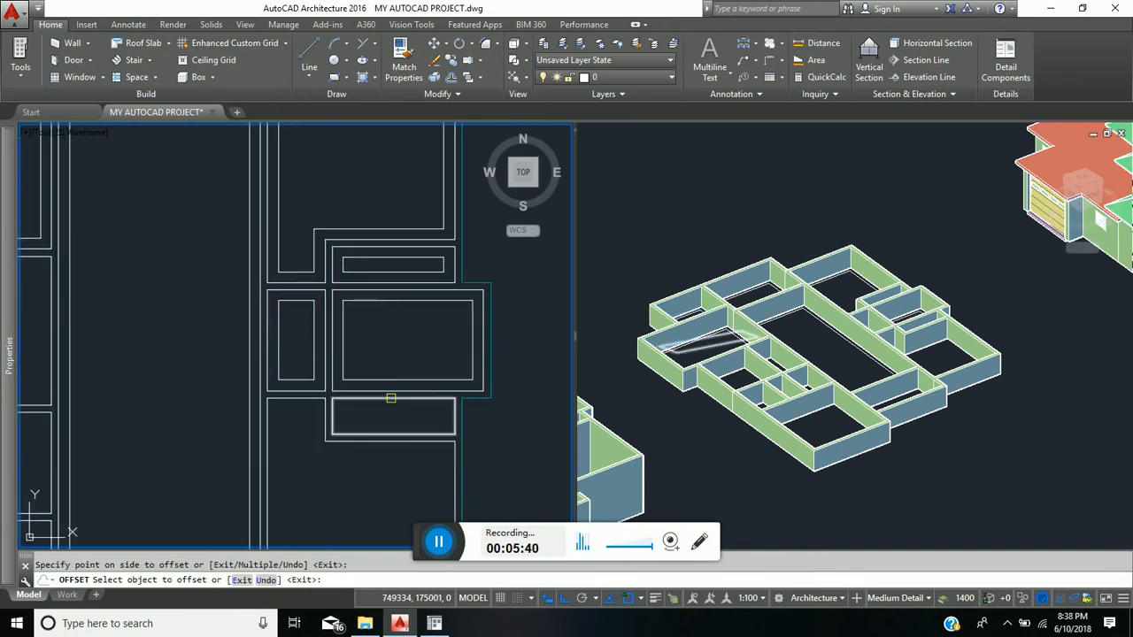
pyautogui.click(390, 398)
pyautogui.click(392, 415)
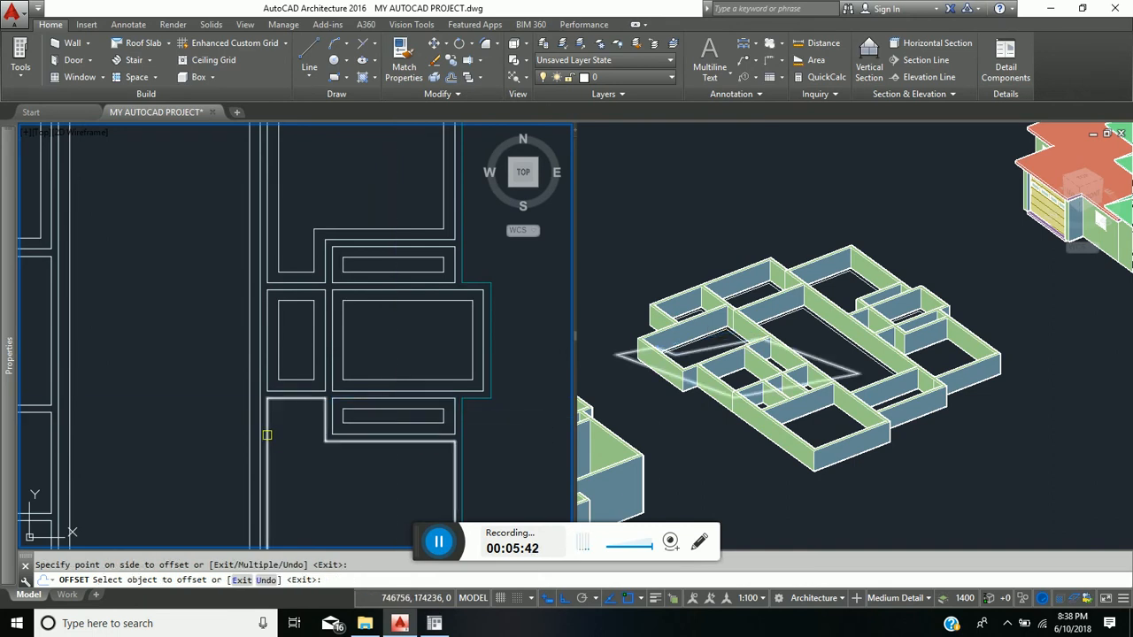
# Offset the L-shaped southeast room's polyline and the south-central room's rectangle inward by 225.
pyautogui.click(267, 434)
pyautogui.click(310, 453)
pyautogui.scroll(-2, 354, 434)
pyautogui.moveTo(354, 430); pyautogui.dragTo(383, 293, button='middle')
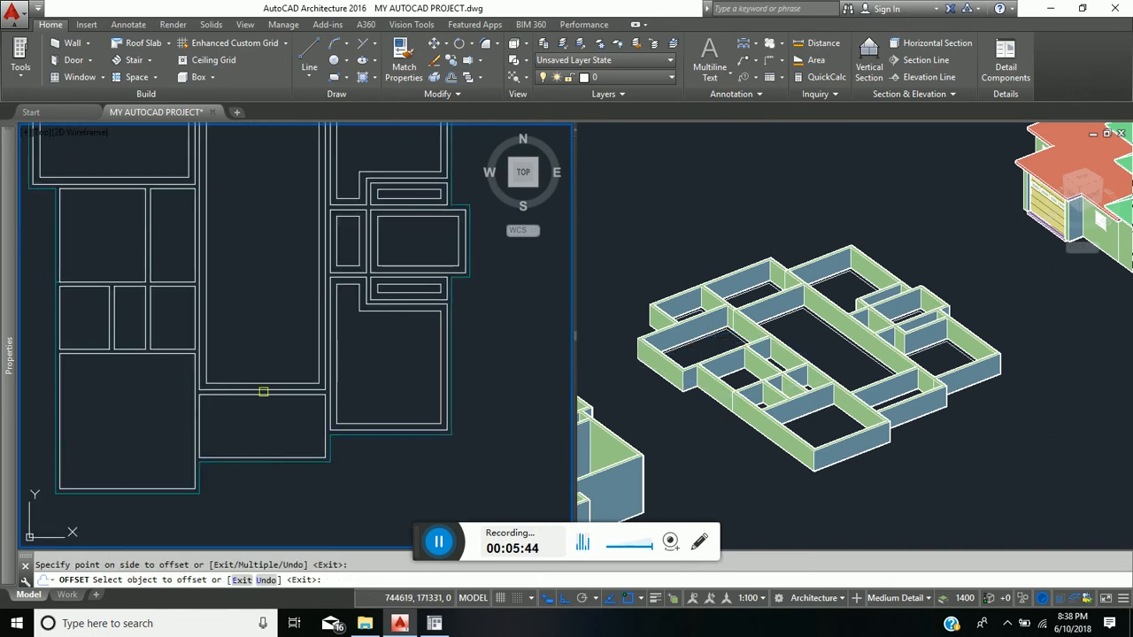
pyautogui.click(250, 397)
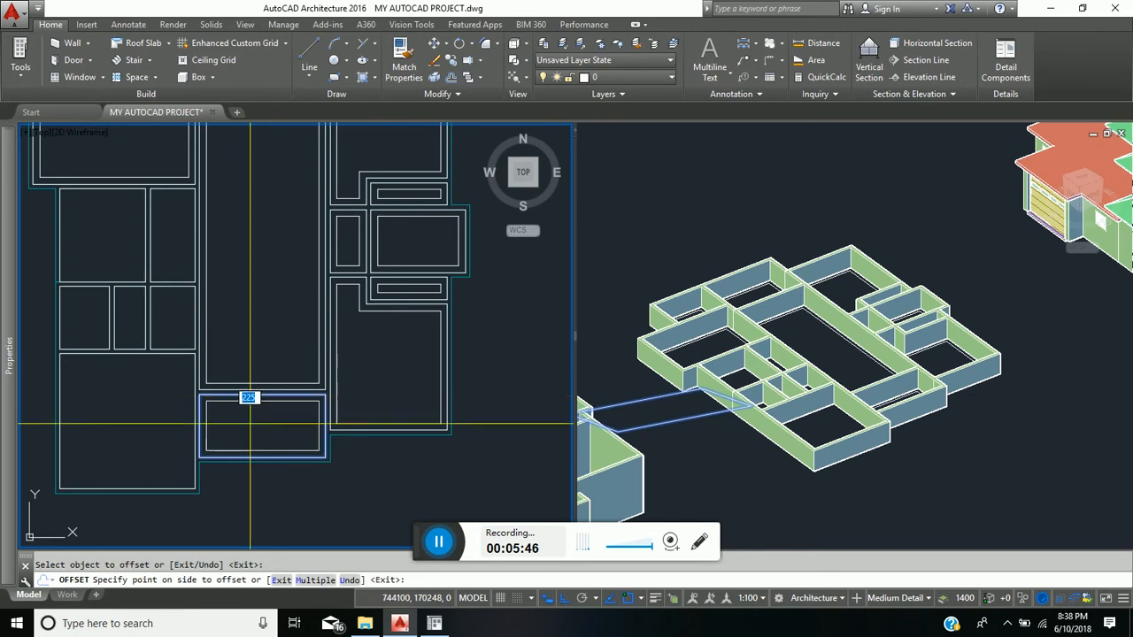
pyautogui.click(205, 444)
# Offset inward by 225 the rectangles of the southwest room and the easternmost of the three small rooms north of it.
pyautogui.click(192, 431)
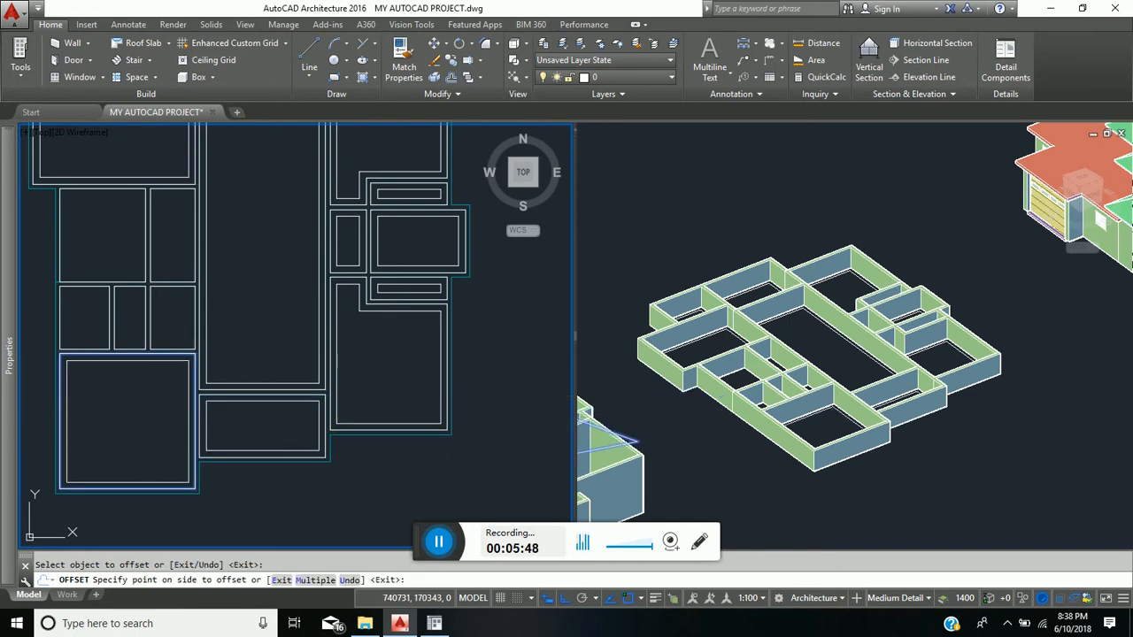
pyautogui.click(148, 411)
pyautogui.click(161, 347)
pyautogui.click(166, 323)
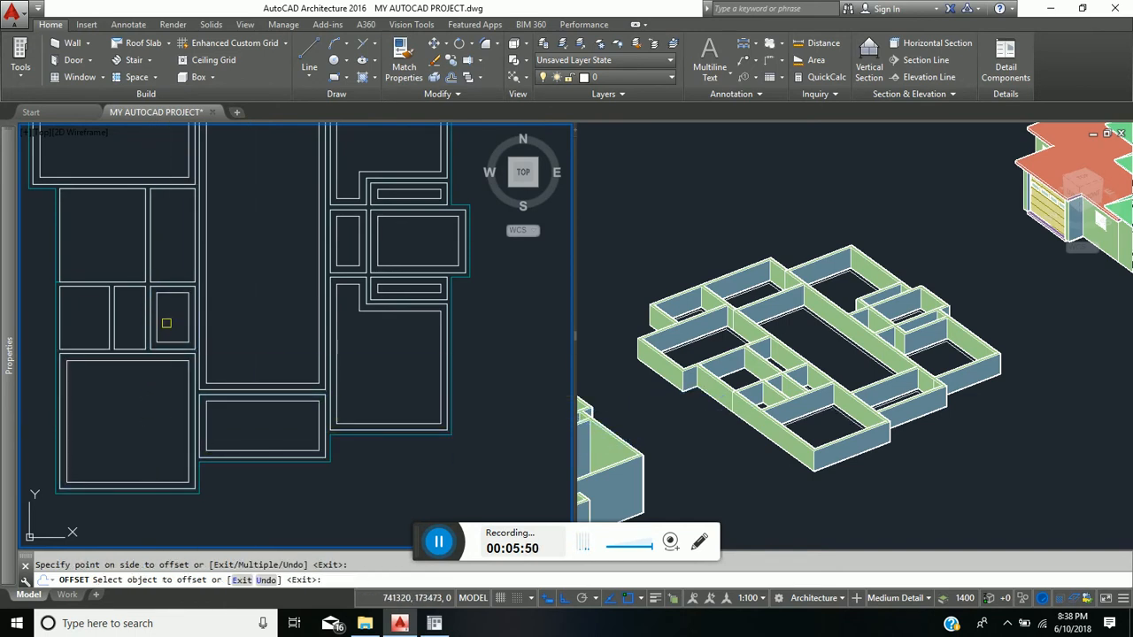
# Offset inward by 225 the rectangles of the middle and westernmost rooms in the row of three small rooms.
pyautogui.click(144, 327)
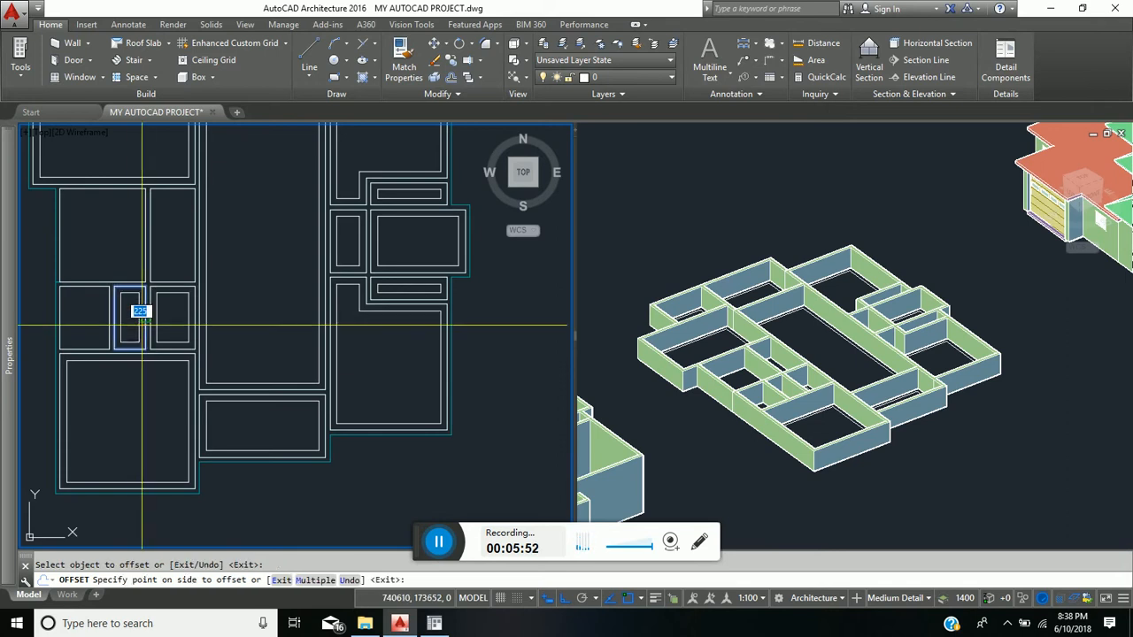
pyautogui.click(139, 320)
pyautogui.click(106, 328)
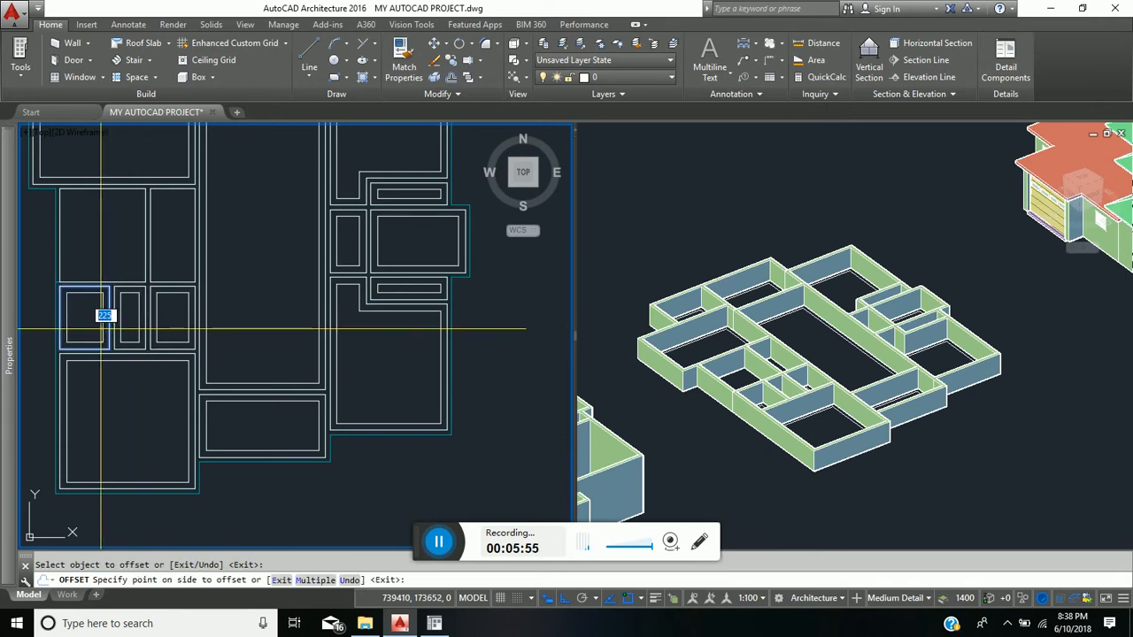
pyautogui.click(78, 322)
# Offset inward by 225 the rectangles of the two adjoining rooms north of the three small rooms.
pyautogui.click(110, 278)
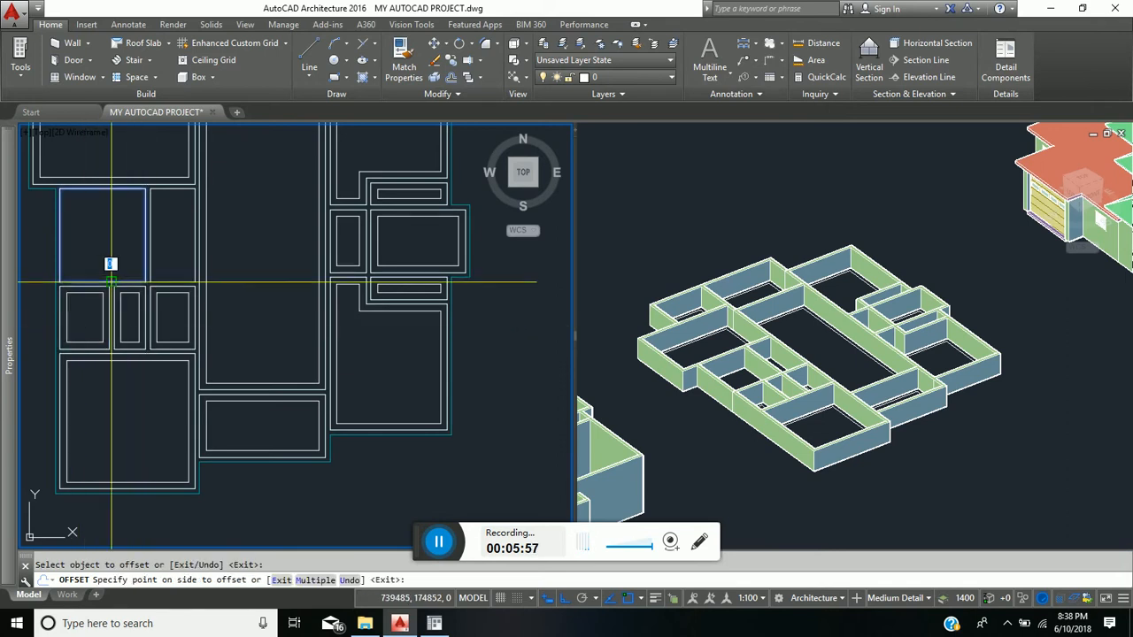
pyautogui.click(119, 234)
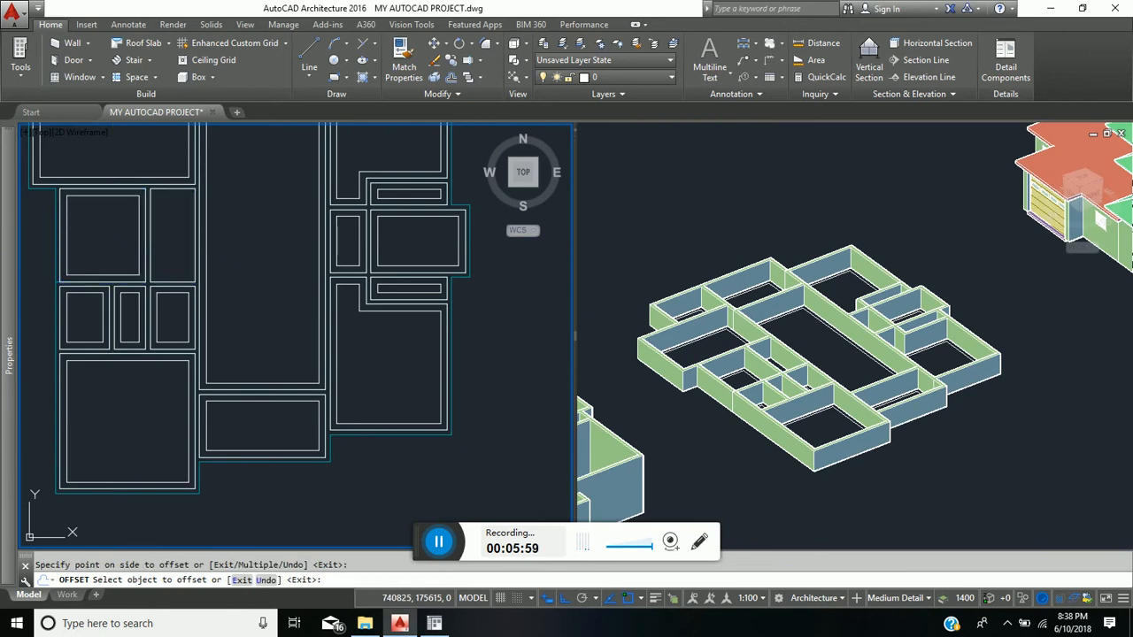
pyautogui.click(151, 227)
pyautogui.click(171, 234)
# Delete the original outer rectangles of the westernmost small room and the two rooms north of the small-room row, keeping their inner offsets.
pyautogui.moveTo(230, 230); pyautogui.dragTo(263, 399, button='middle')
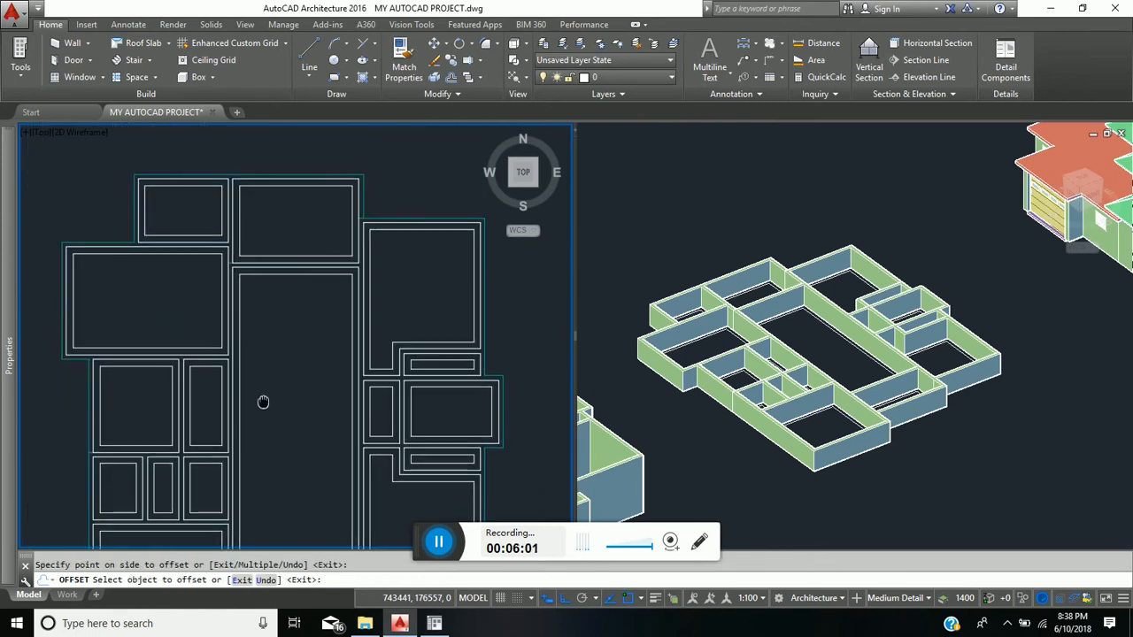
pyautogui.scroll(-4, 273, 280)
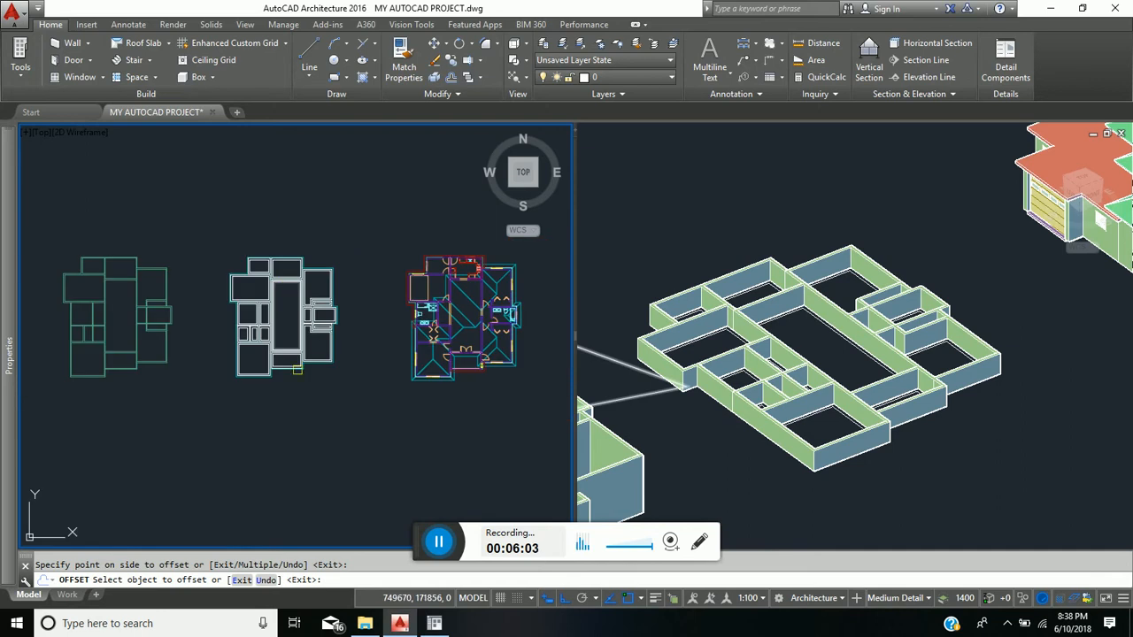
pyautogui.scroll(3, 291, 367)
pyautogui.moveTo(326, 329); pyautogui.dragTo(303, 391, button='middle')
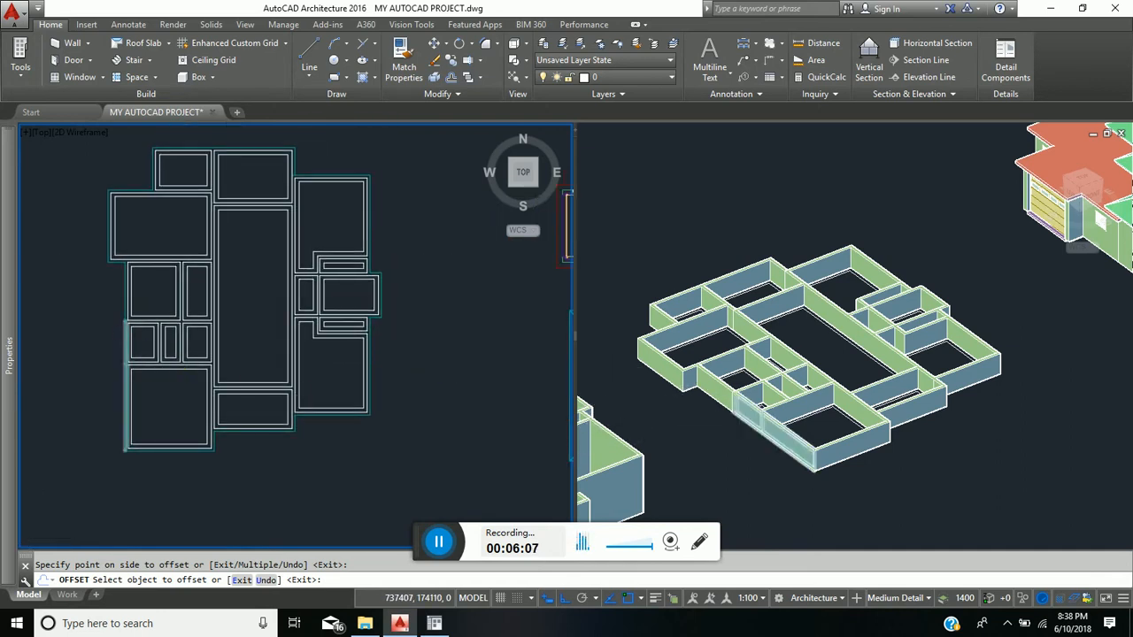
pyautogui.scroll(4, 122, 333)
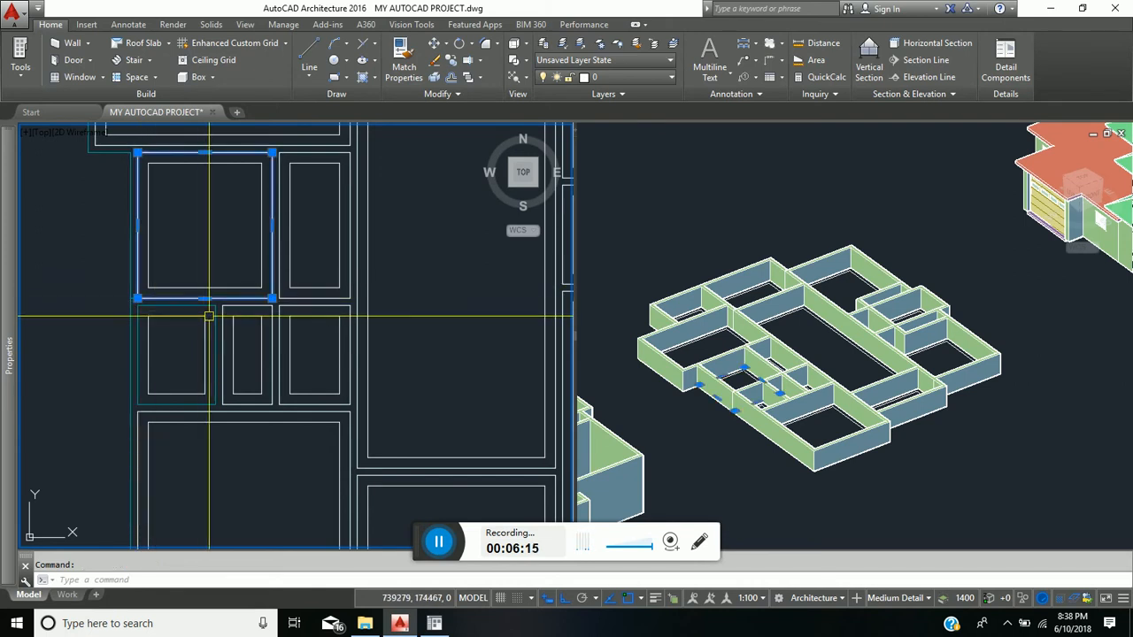
pyautogui.press('Delete')
pyautogui.click(279, 289)
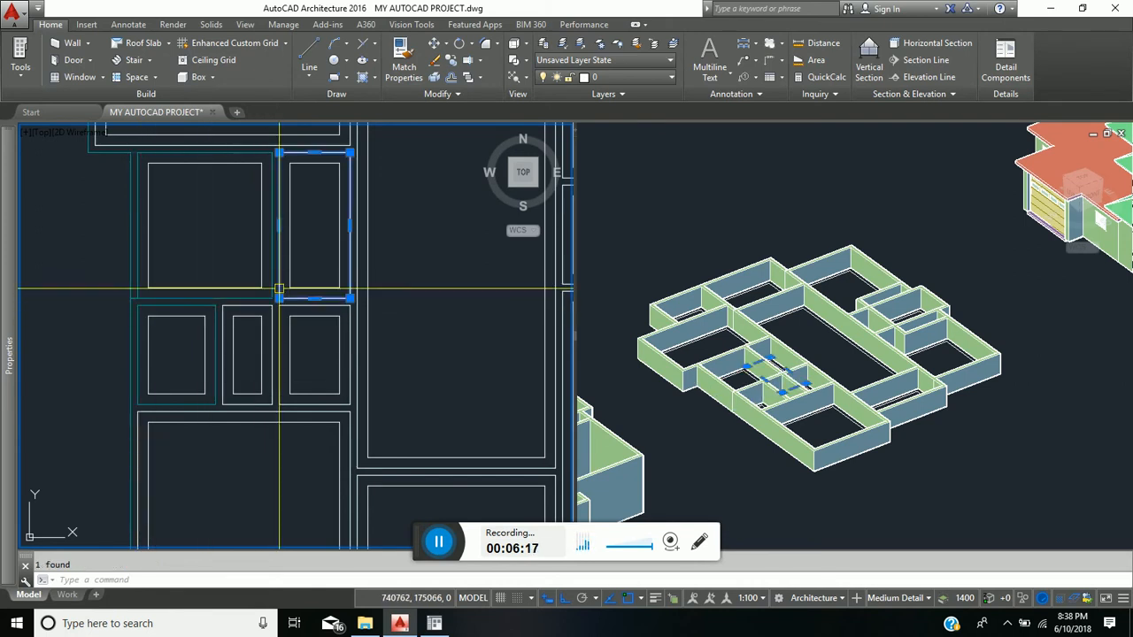
pyautogui.press('Delete')
# Delete the original outer rectangles of the easternmost and middle rooms in the row of three small rooms.
pyautogui.click(279, 314)
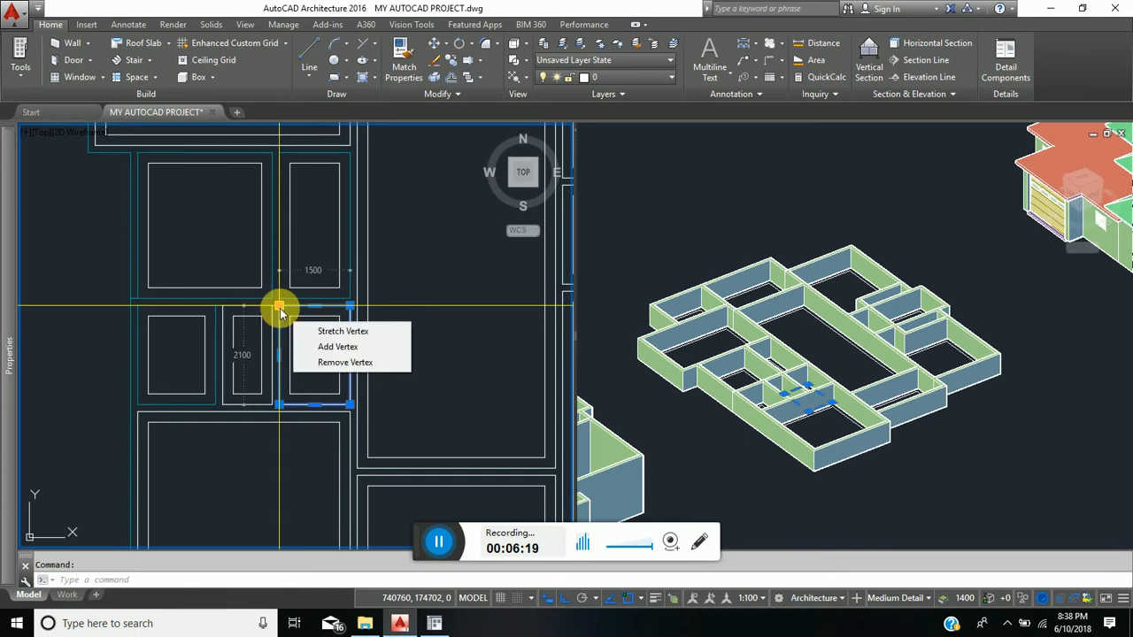
pyautogui.press('Delete')
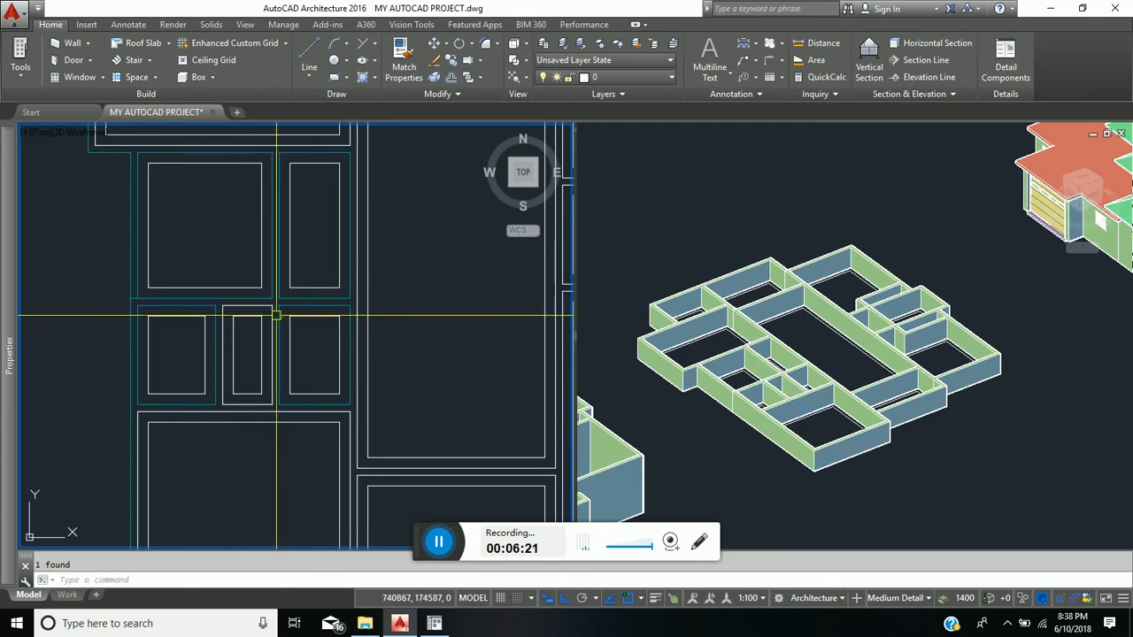
pyautogui.click(273, 336)
pyautogui.press('Delete')
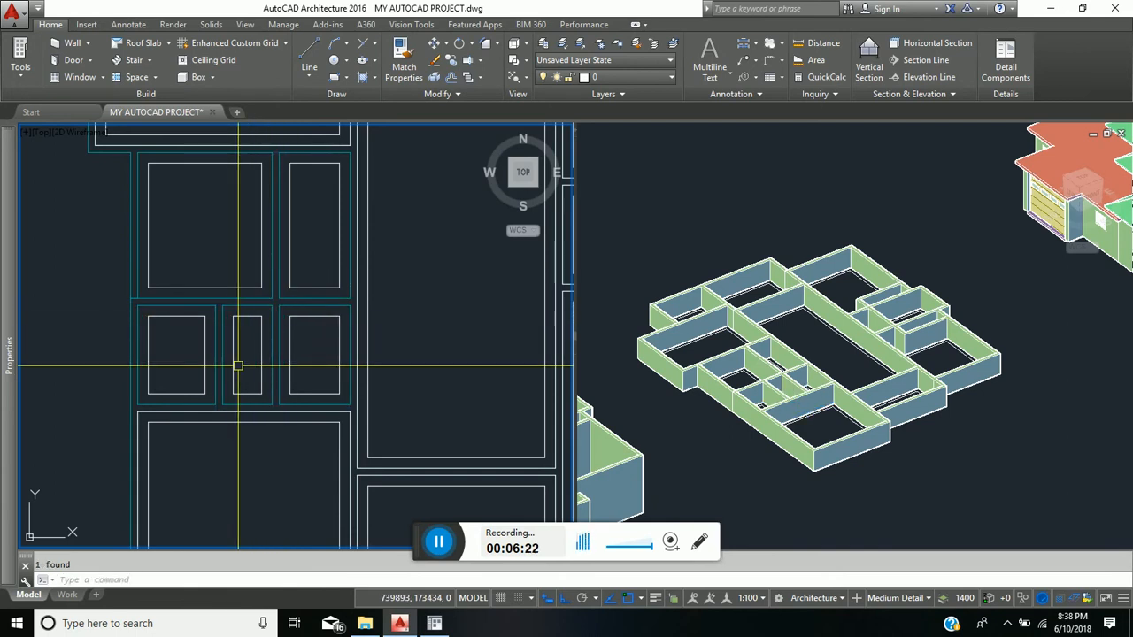
# Delete the original outer rectangles of the long central room, the southwest room and the south-central room.
pyautogui.click(356, 310)
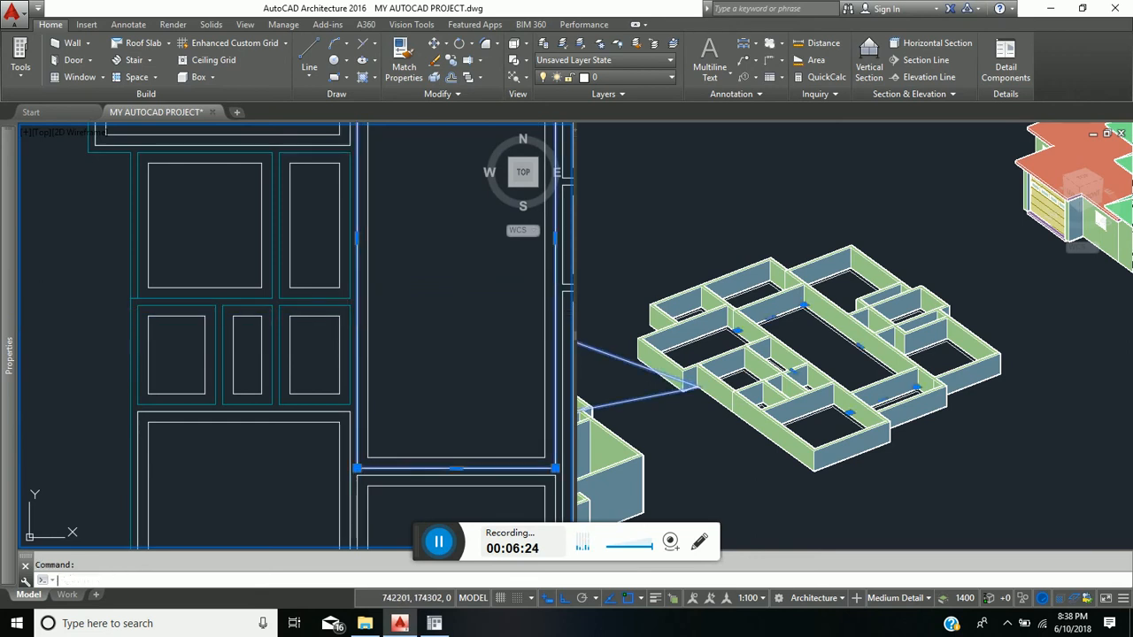
pyautogui.press('Delete')
pyautogui.moveTo(321, 379); pyautogui.dragTo(292, 263, button='middle')
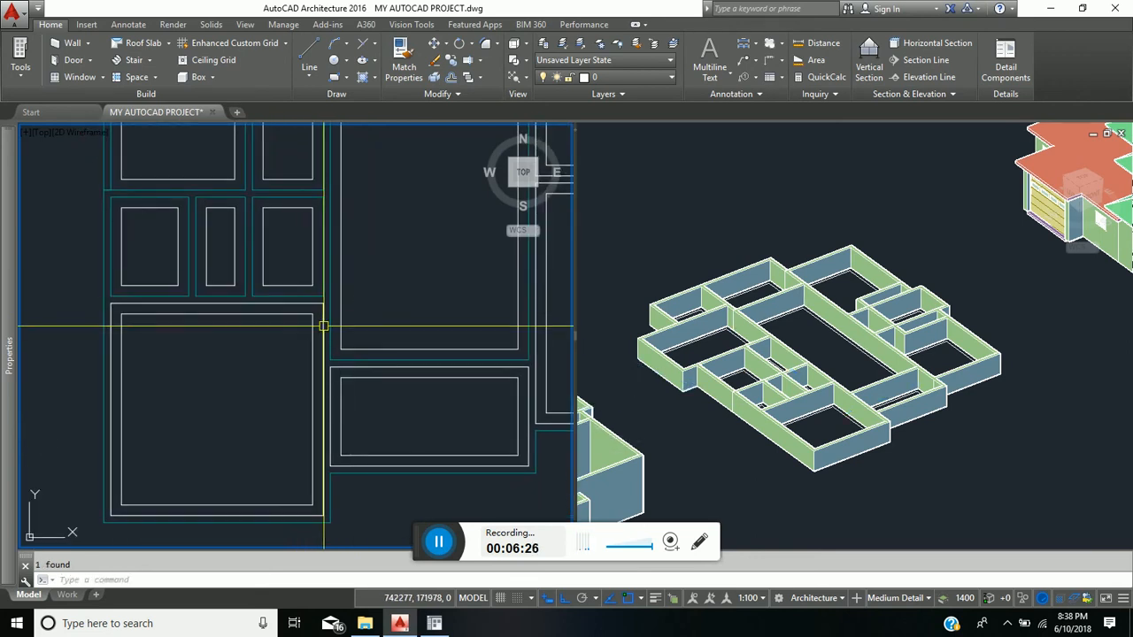
pyautogui.click(324, 327)
pyautogui.press('Delete')
pyautogui.click(350, 368)
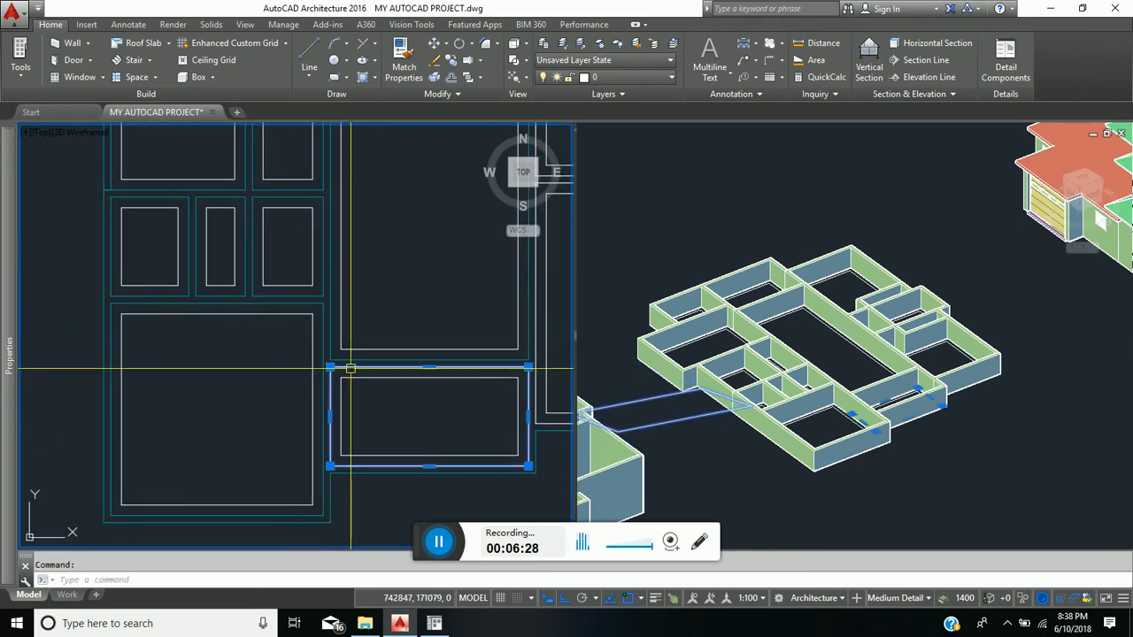
pyautogui.press('Delete')
# Delete the original outer outlines of both L-shaped east rooms and the small room west of the projecting room.
pyautogui.moveTo(344, 374); pyautogui.dragTo(306, 437, button='middle')
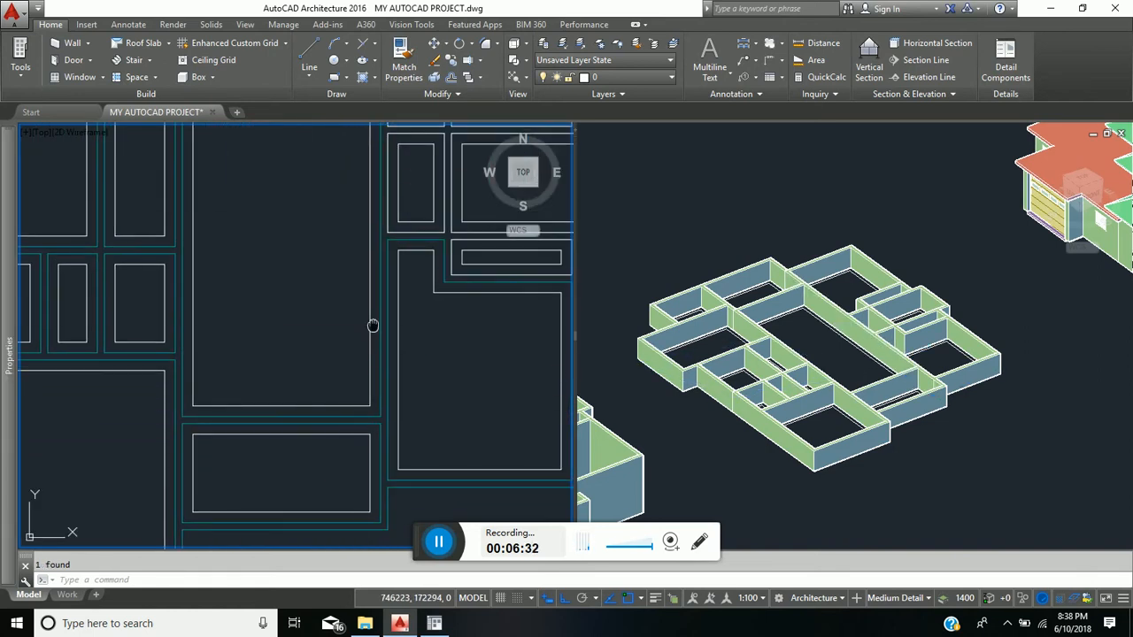
pyautogui.moveTo(373, 325); pyautogui.dragTo(258, 340, button='middle')
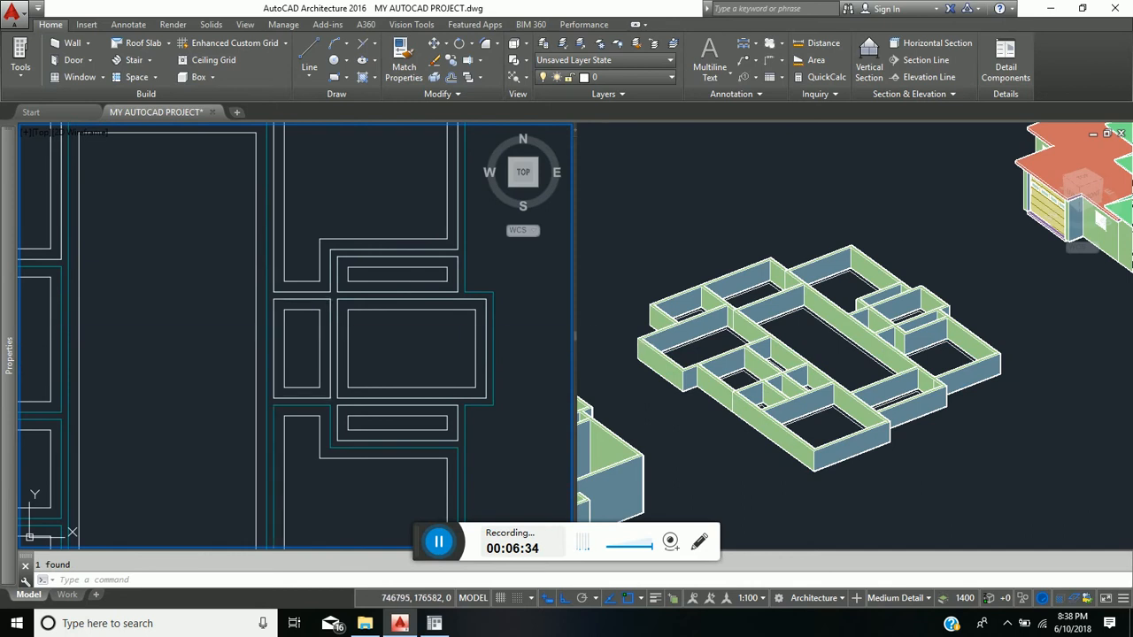
pyautogui.click(284, 250)
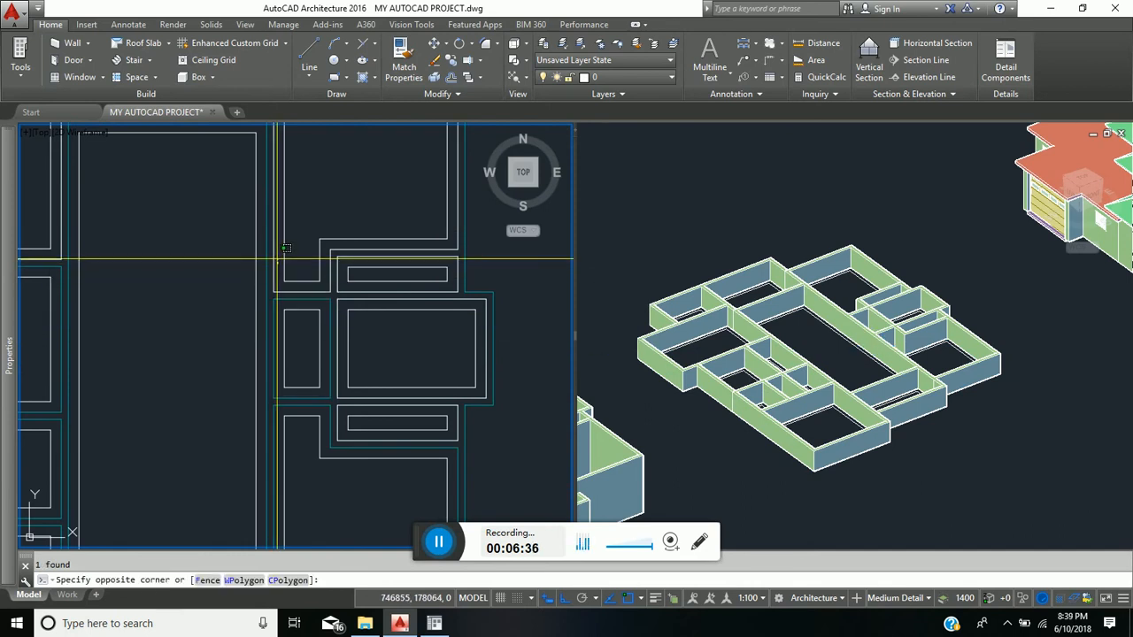
pyautogui.click(352, 243)
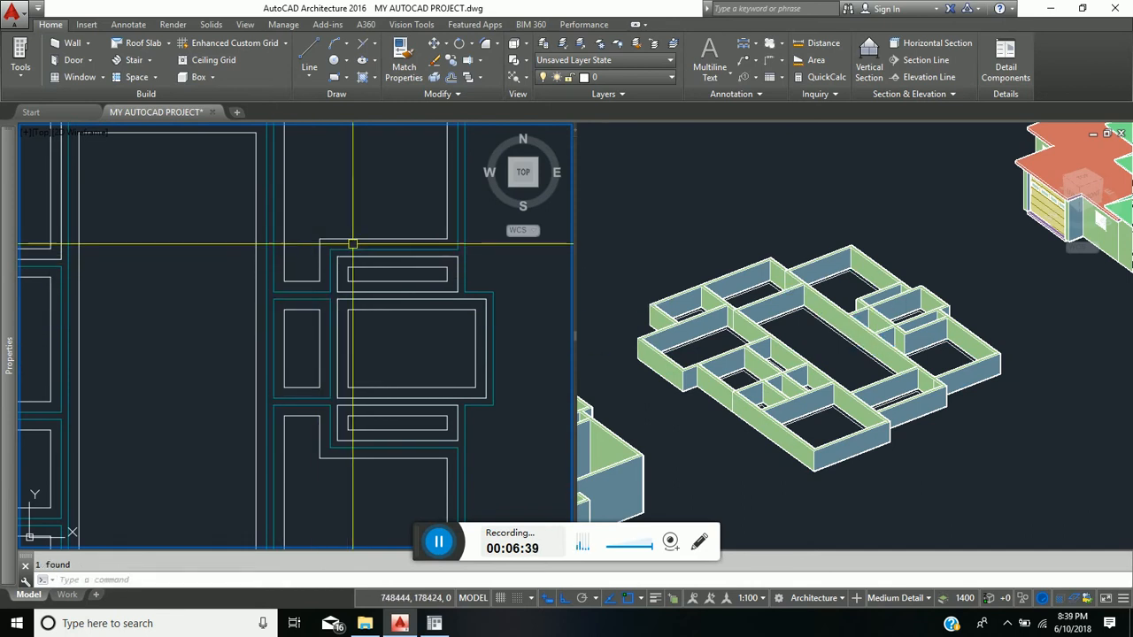
# Delete the original outer rectangles of the projecting east room and the narrow rooms north and south of it.
pyautogui.click(367, 255)
pyautogui.press('Delete')
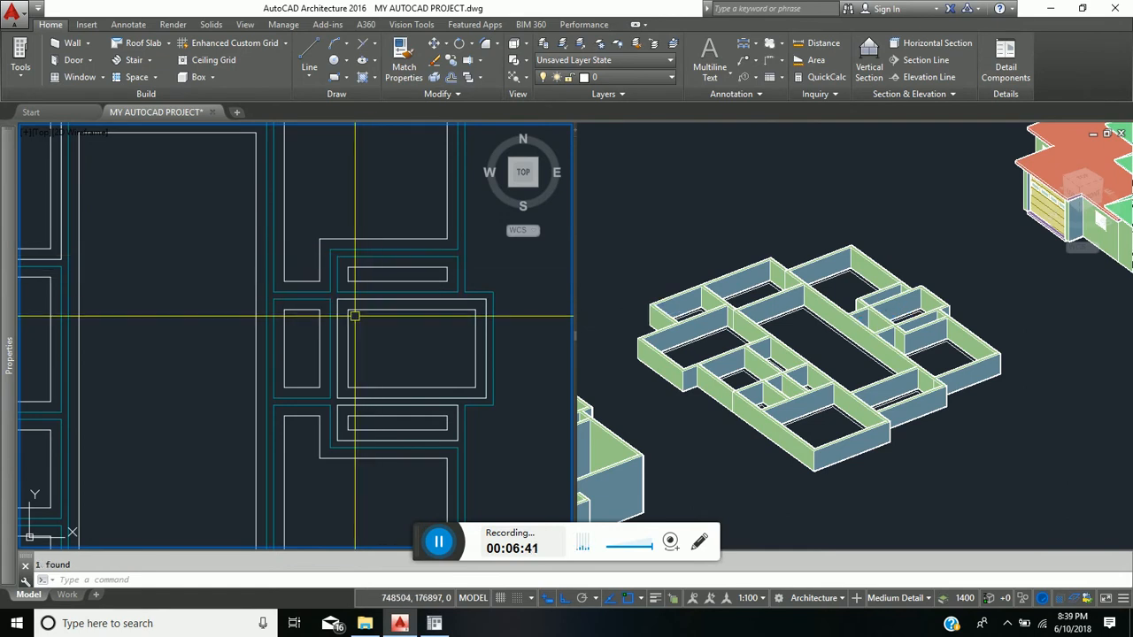
pyautogui.click(358, 299)
pyautogui.press('Delete')
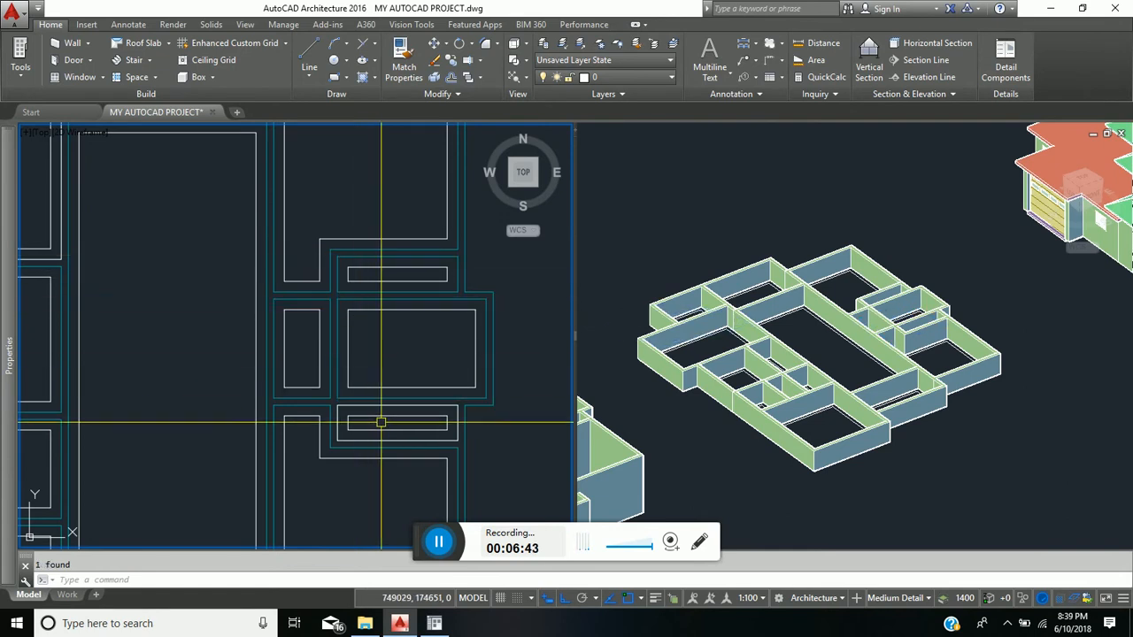
pyautogui.click(386, 409)
pyautogui.press('Escape')
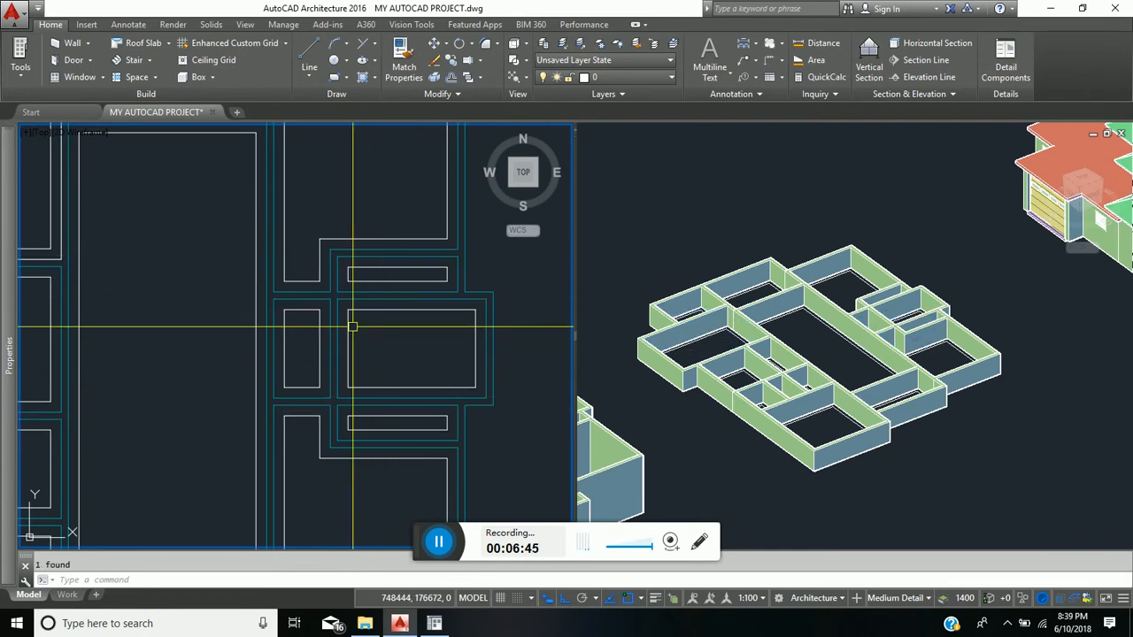
# Delete the original outer rectangles of the large west room, the northwest room and the north-central room.
pyautogui.moveTo(301, 265); pyautogui.dragTo(423, 427, button='middle')
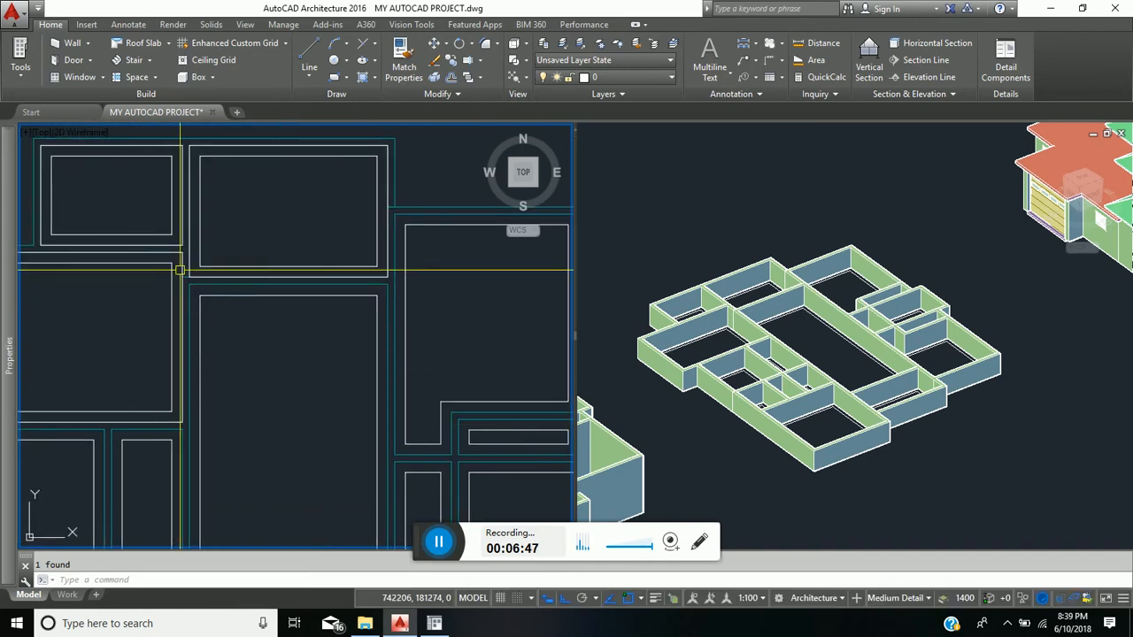
pyautogui.click(183, 260)
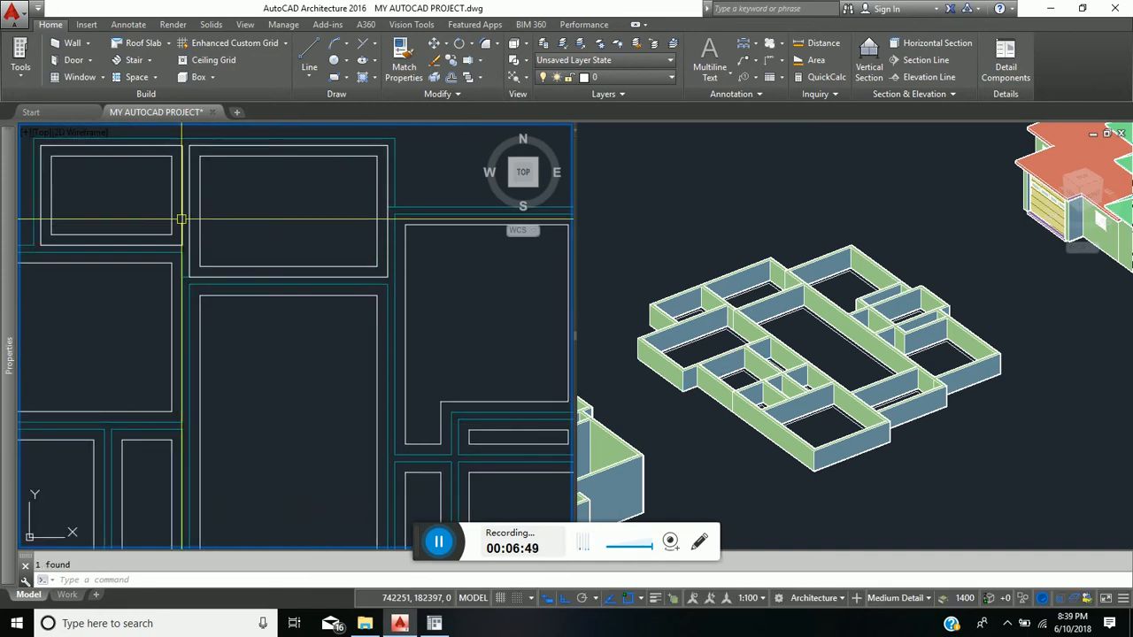
pyautogui.press('Delete')
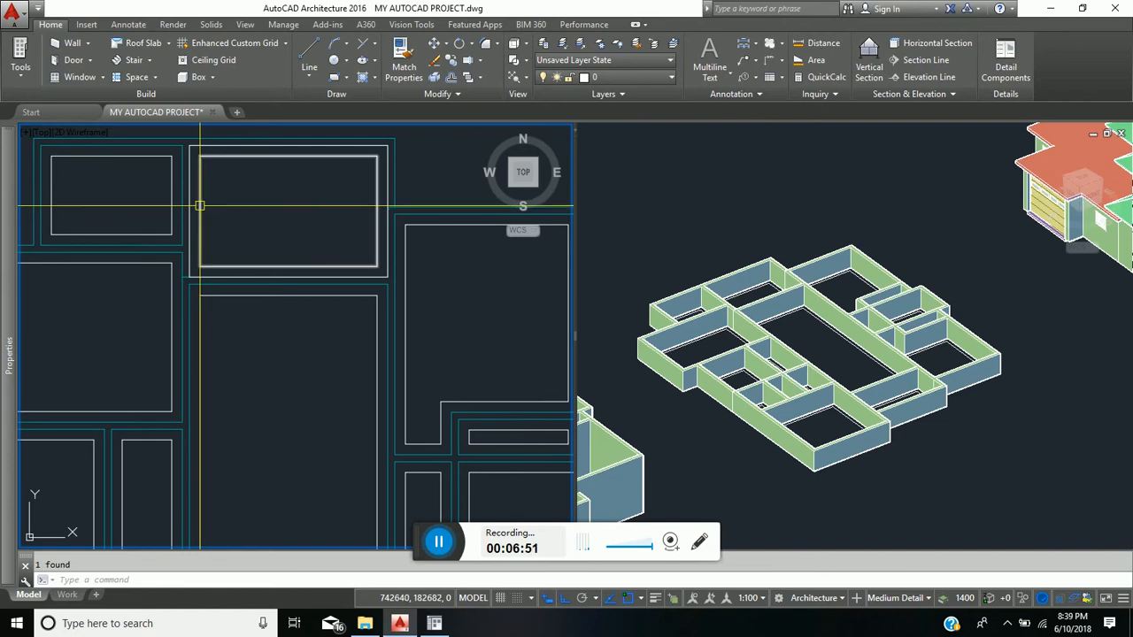
pyautogui.click(191, 213)
pyautogui.scroll(-5, 245, 375)
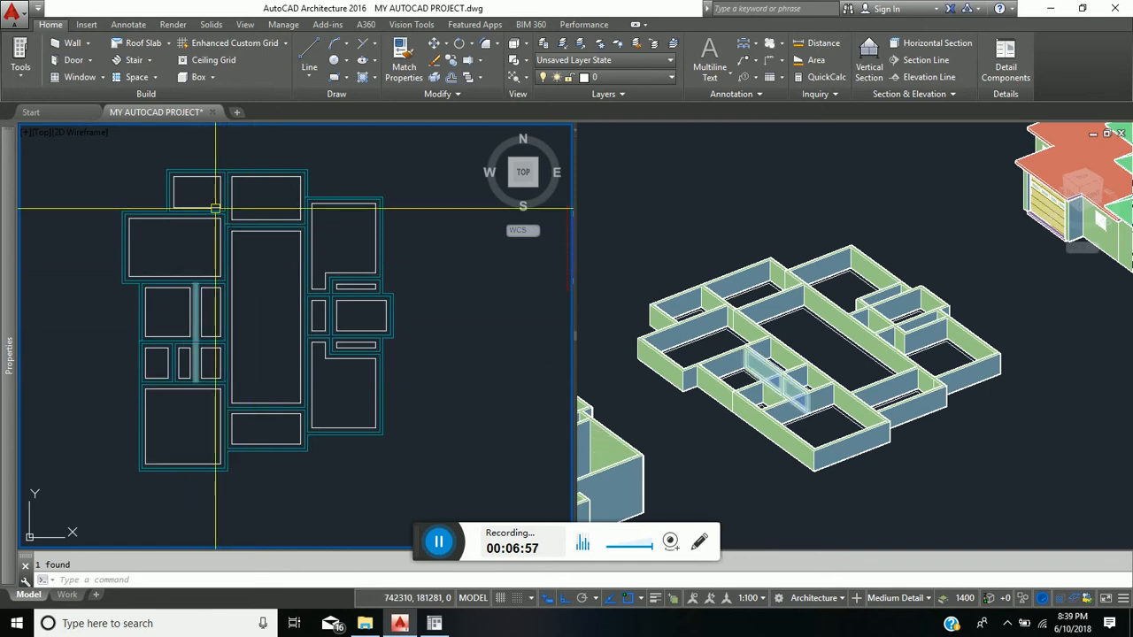
pyautogui.scroll(3, 168, 184)
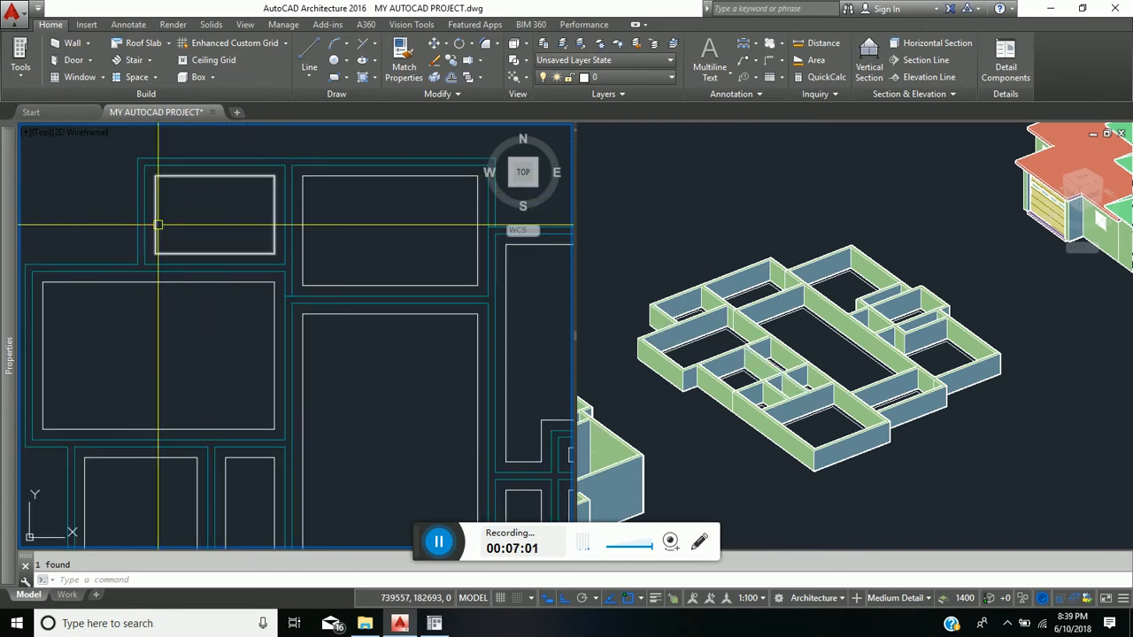
pyautogui.scroll(-4, 155, 228)
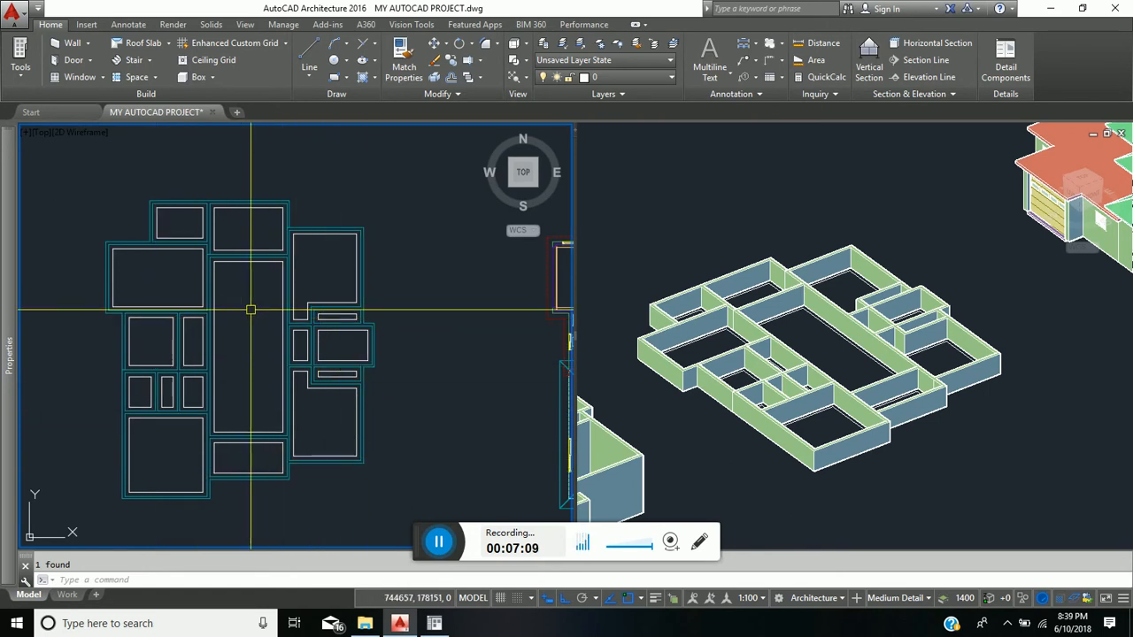
pyautogui.scroll(-2, 326, 301)
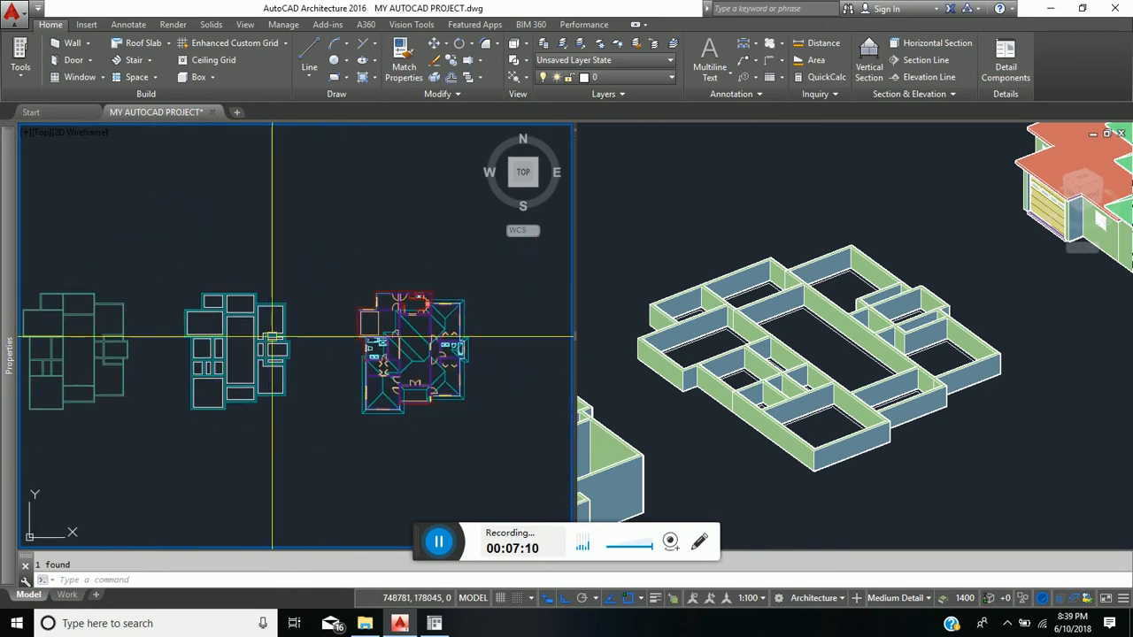
pyautogui.scroll(2, 432, 379)
pyautogui.scroll(2, 432, 378)
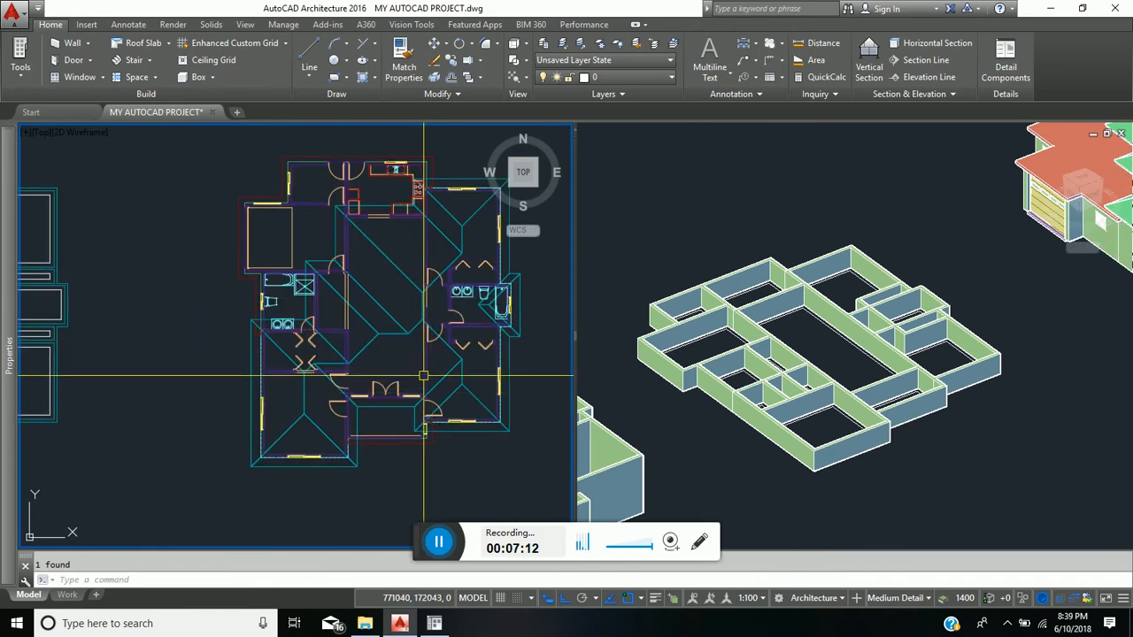
pyautogui.scroll(-3, 426, 354)
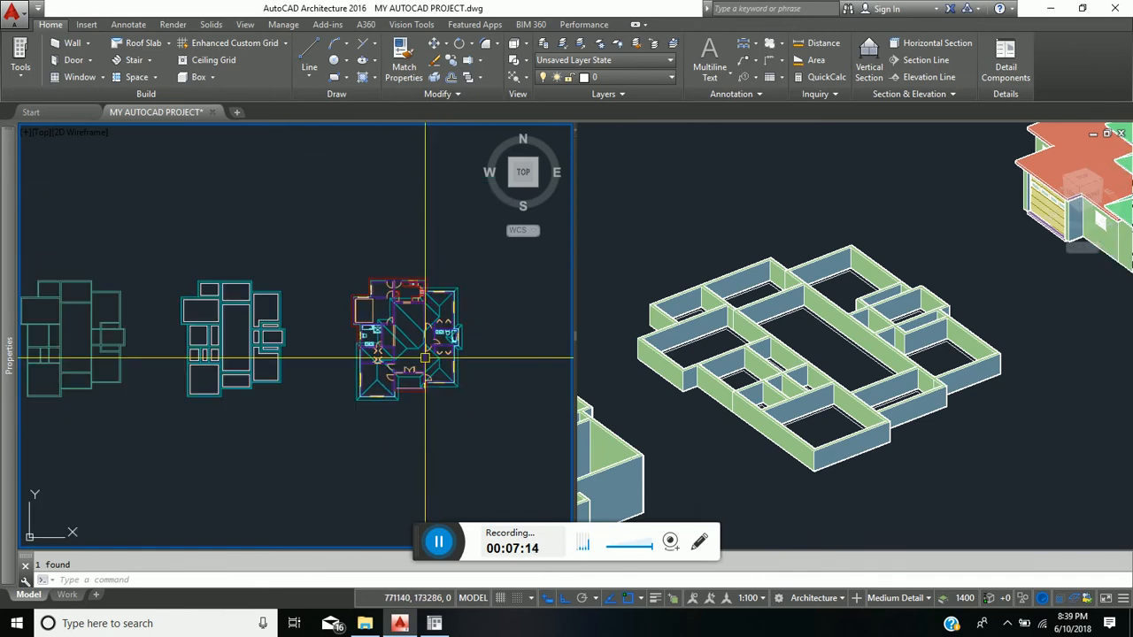
pyautogui.scroll(2, 196, 303)
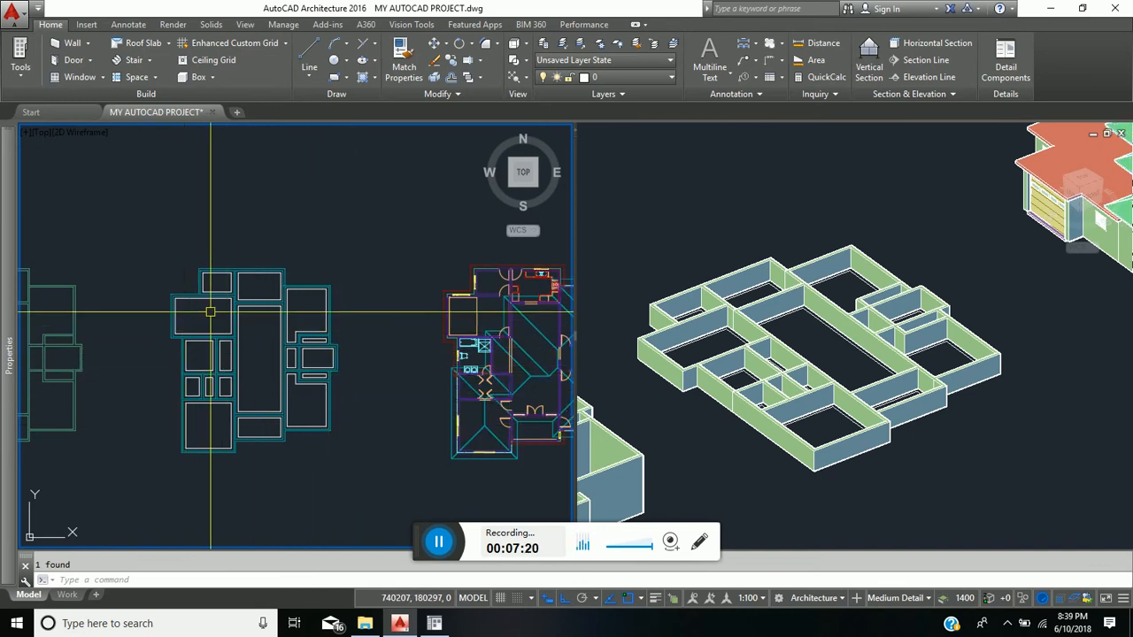
# Create a layer named FDN. SLAB based on the A-Slab layer and assign it the HIDDEN2 linetype.
pyautogui.click(544, 45)
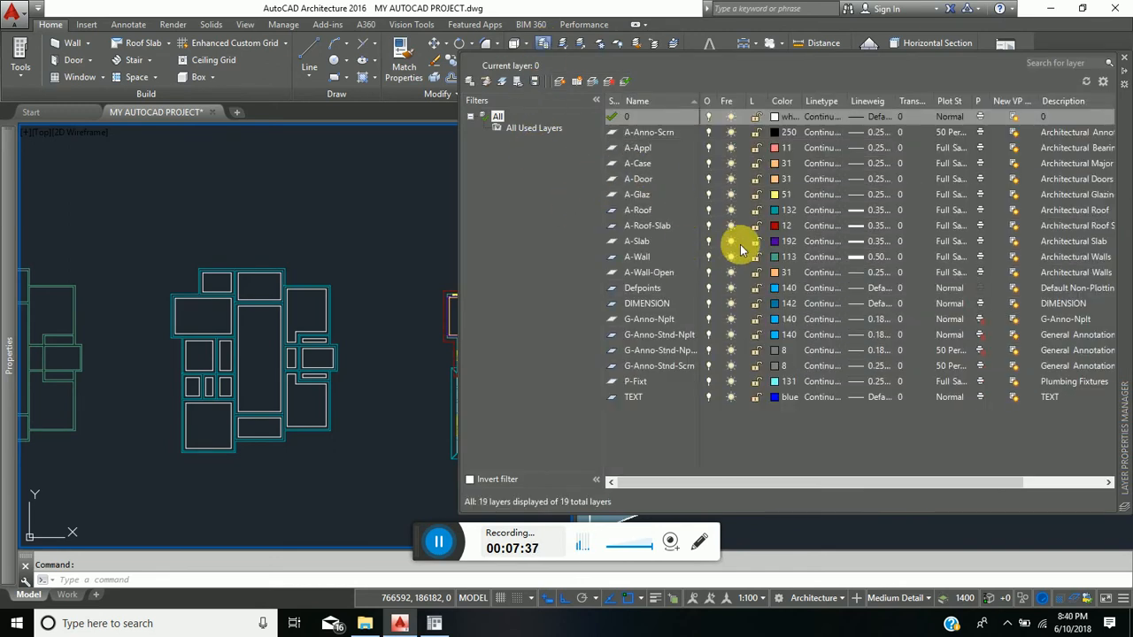
pyautogui.click(639, 242)
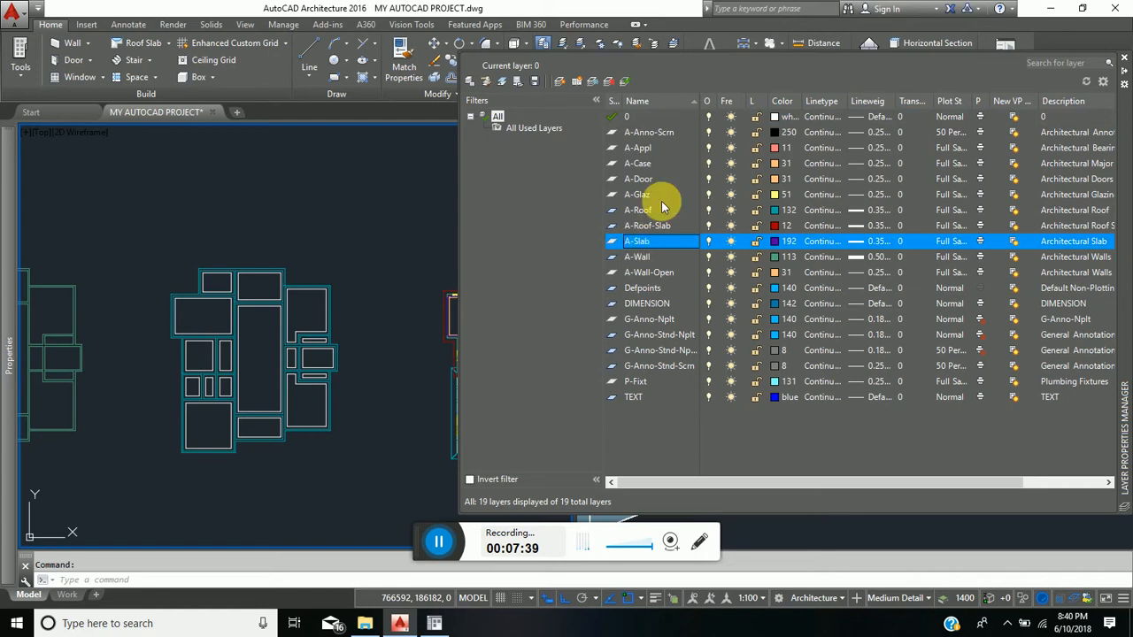
pyautogui.click(563, 83)
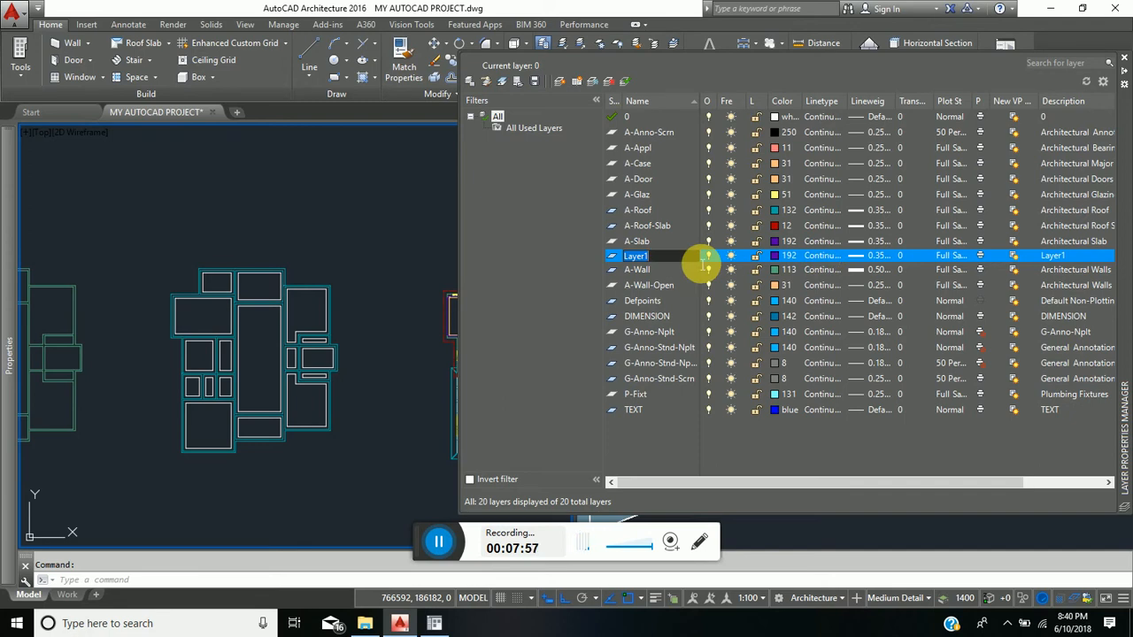
pyautogui.write('FDN. SLAB')
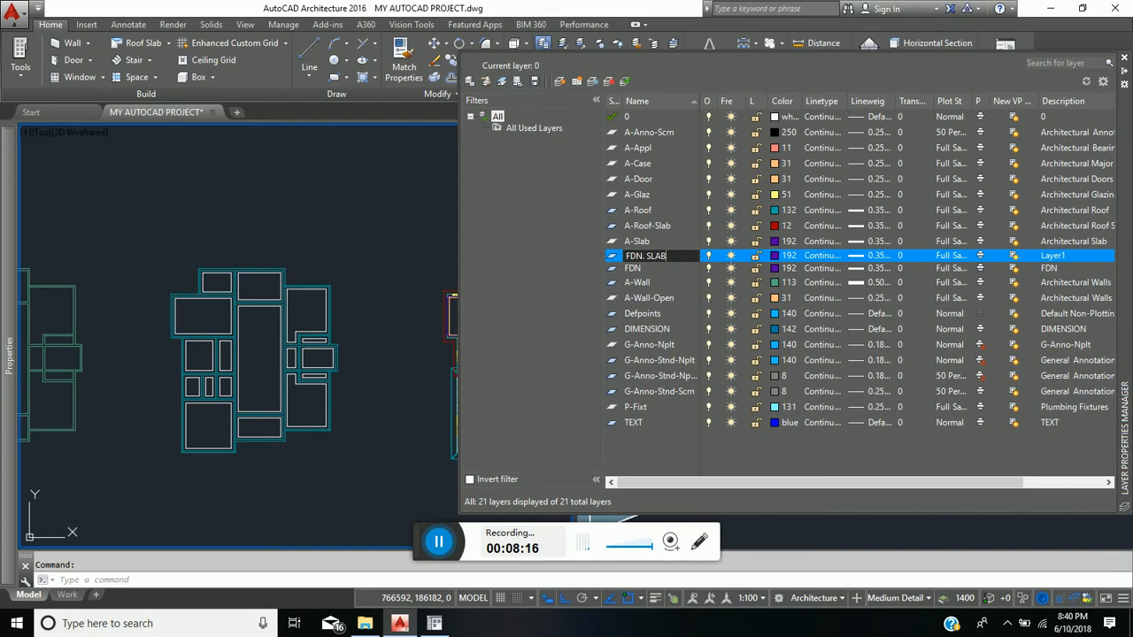
pyautogui.click(820, 258)
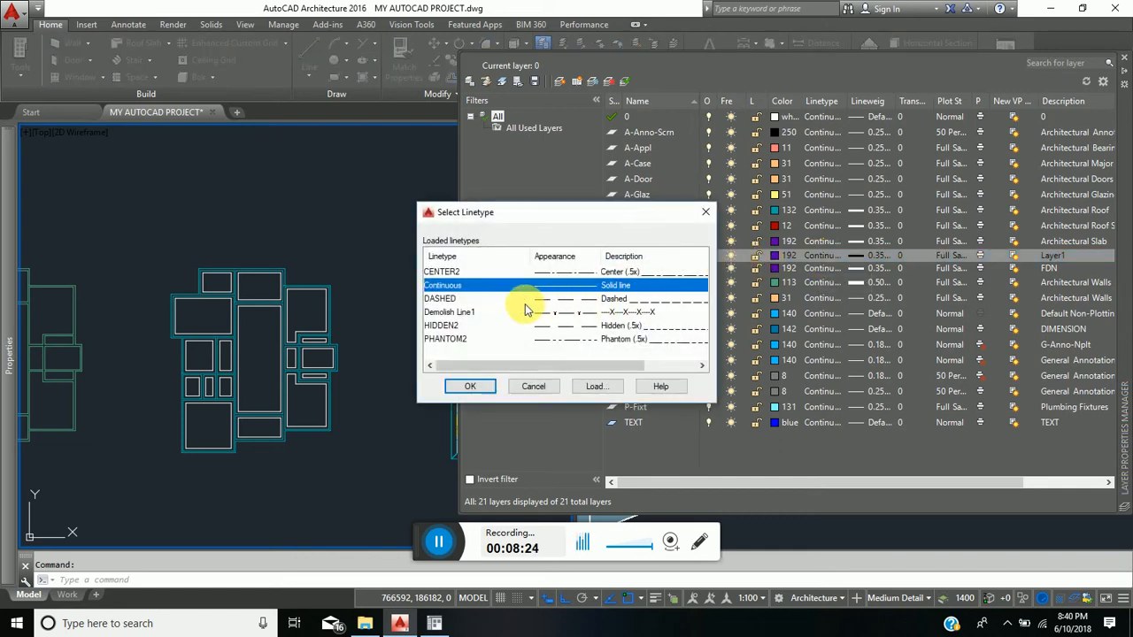
pyautogui.click(545, 326)
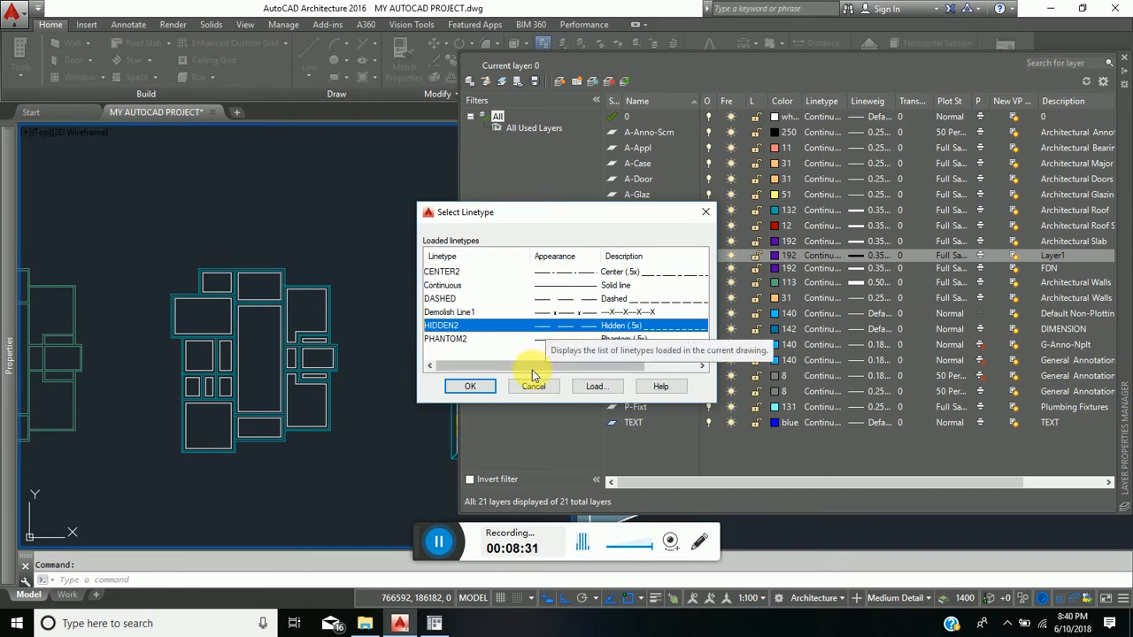
pyautogui.click(471, 387)
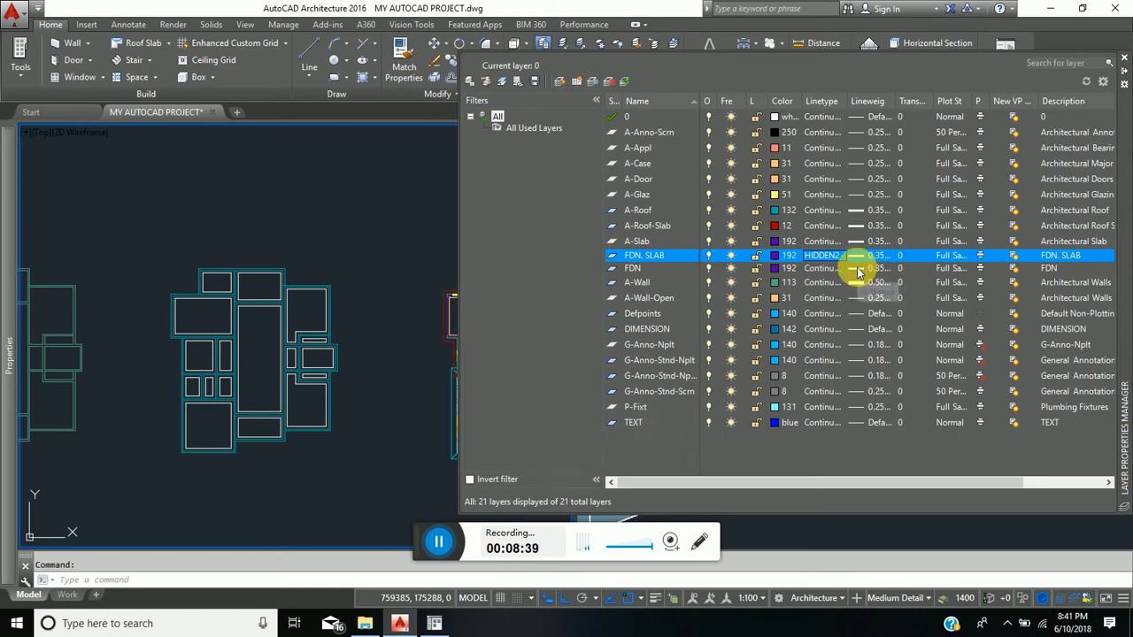
# Make FDN. SLAB the current layer and close the layer manager.
pyautogui.scroll(-5, 265, 314)
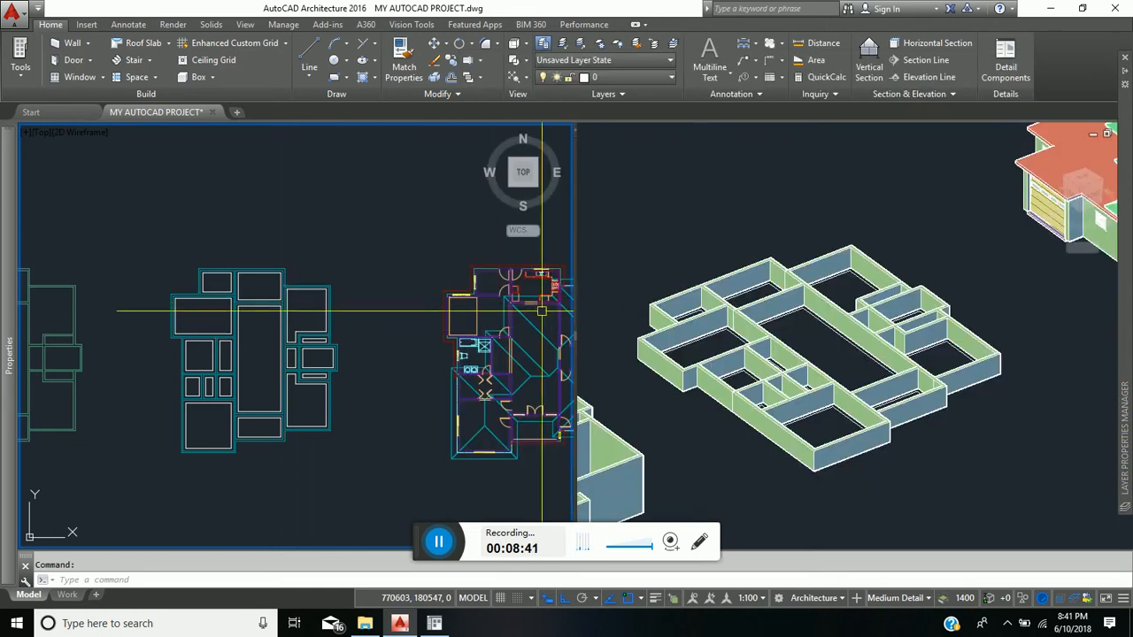
pyautogui.moveTo(229, 311); pyautogui.dragTo(268, 258, button='middle')
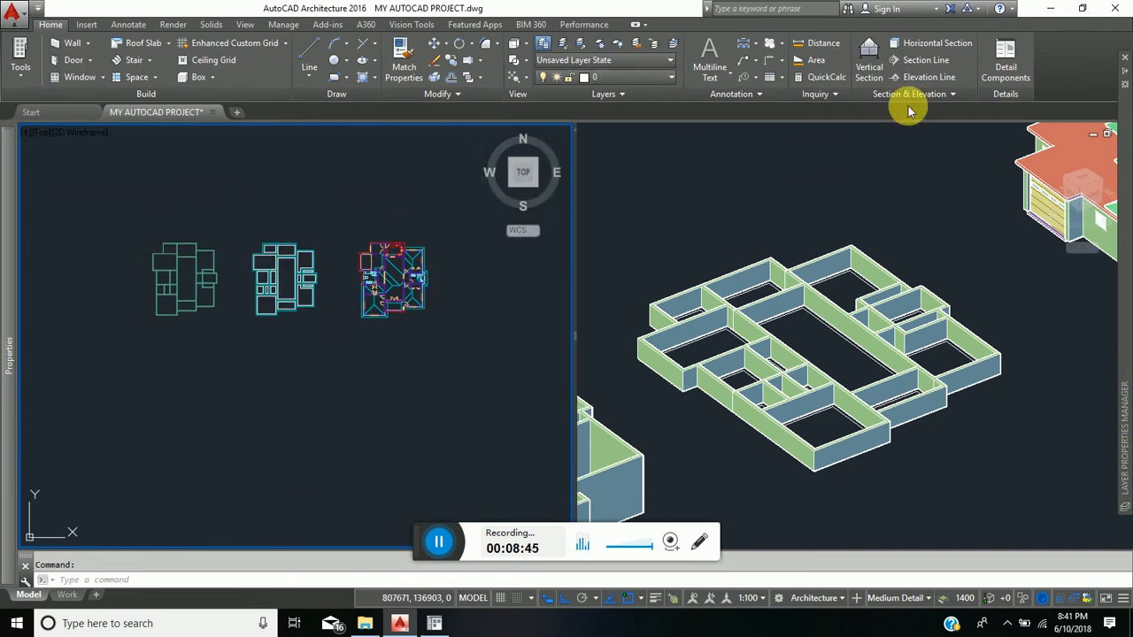
pyautogui.moveTo(1116, 171)
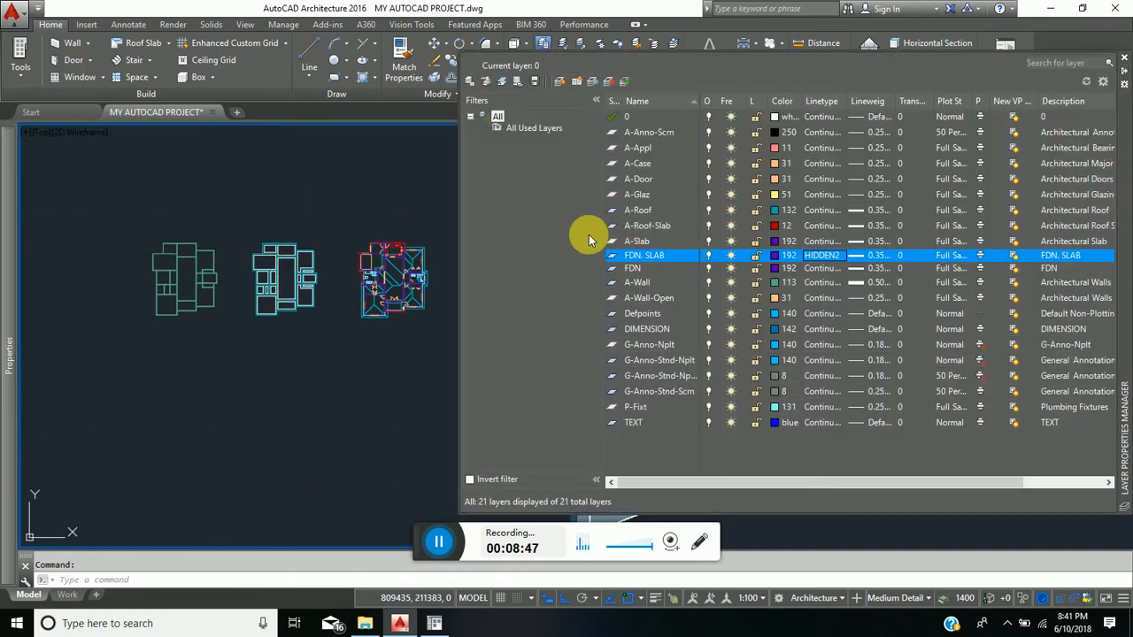
pyautogui.click(655, 257)
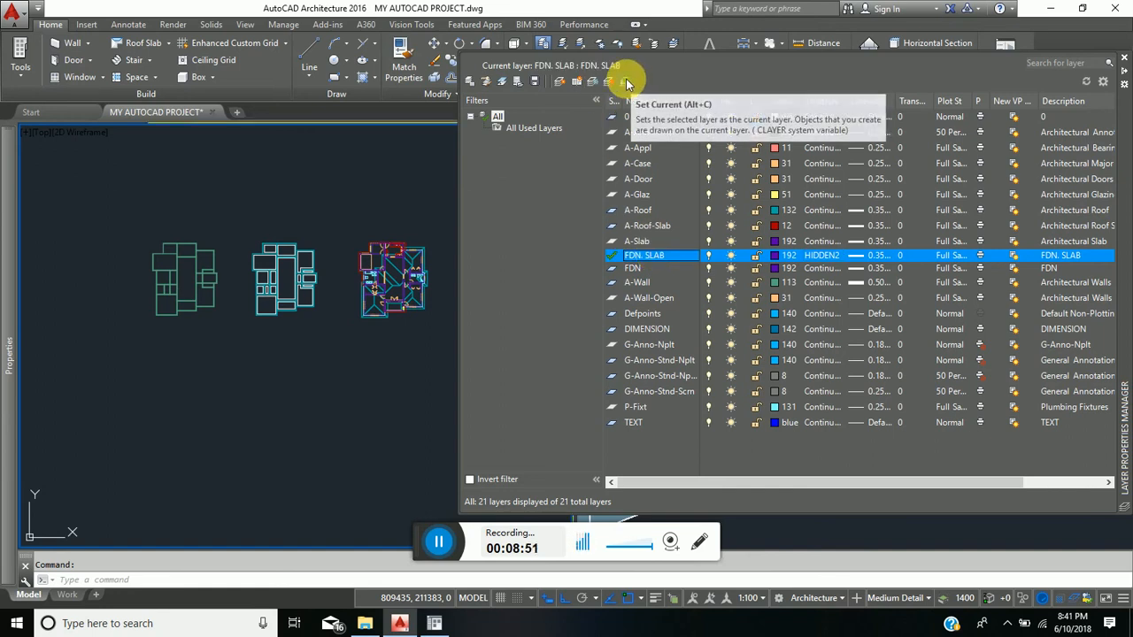
pyautogui.click(627, 83)
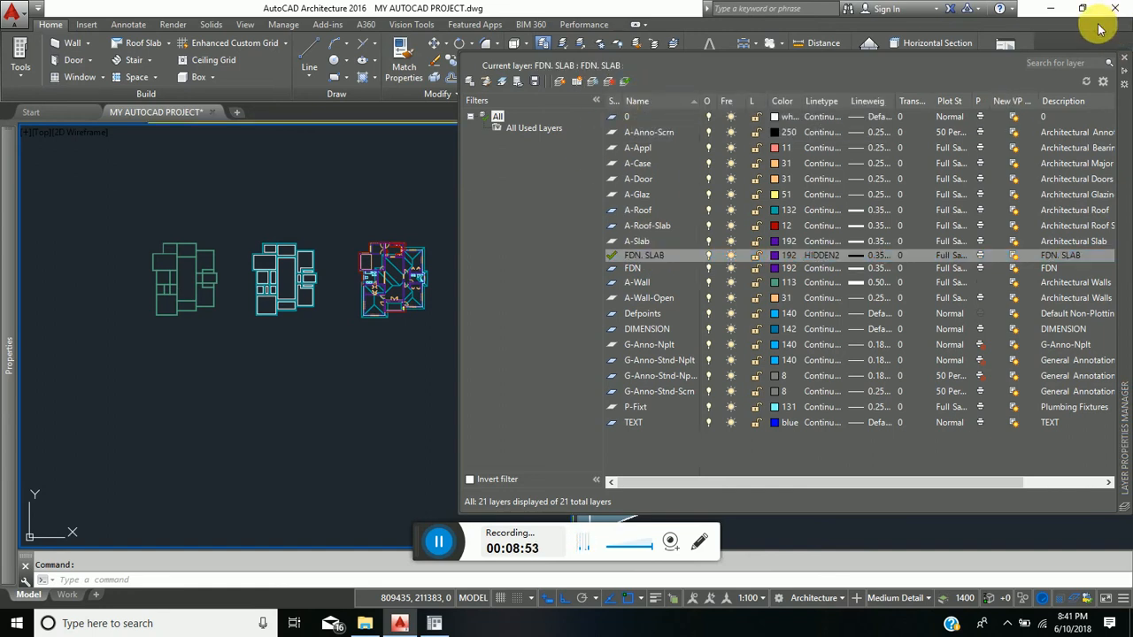
pyautogui.click(1124, 61)
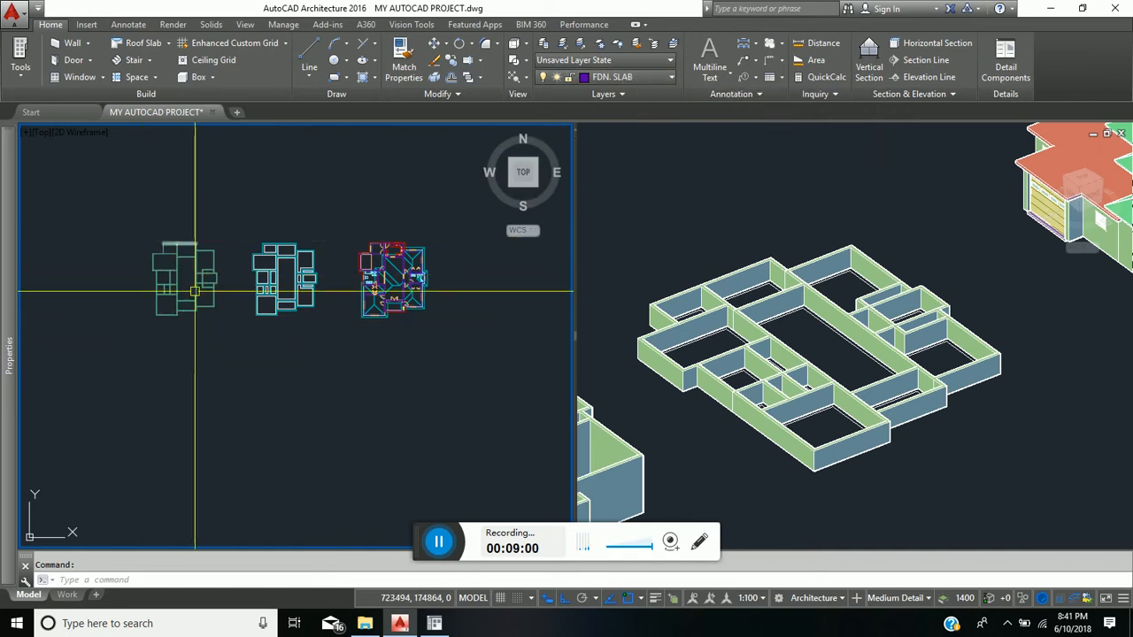
# Start a new slab with a thickness of 300 and an overhang of 225.
pyautogui.scroll(5, 279, 255)
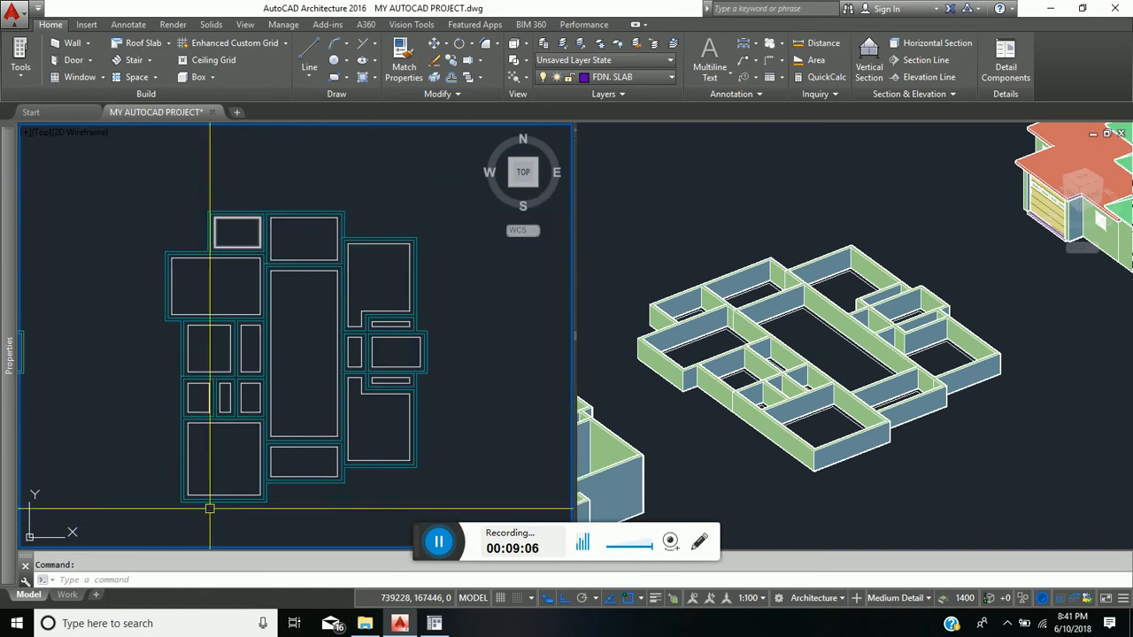
pyautogui.click(168, 43)
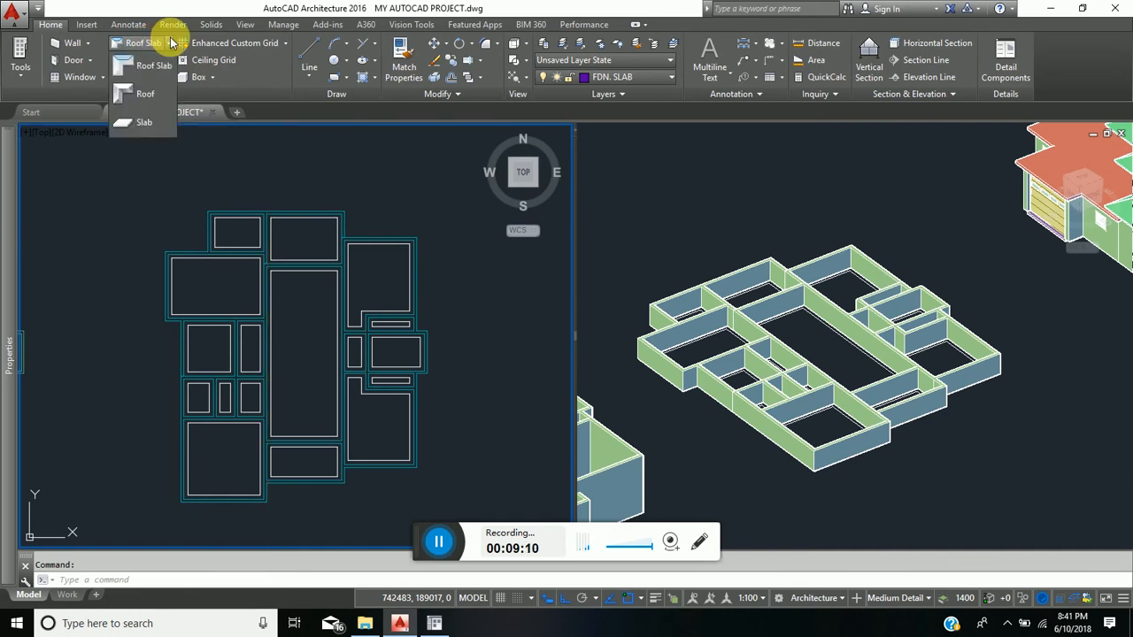
pyautogui.click(147, 123)
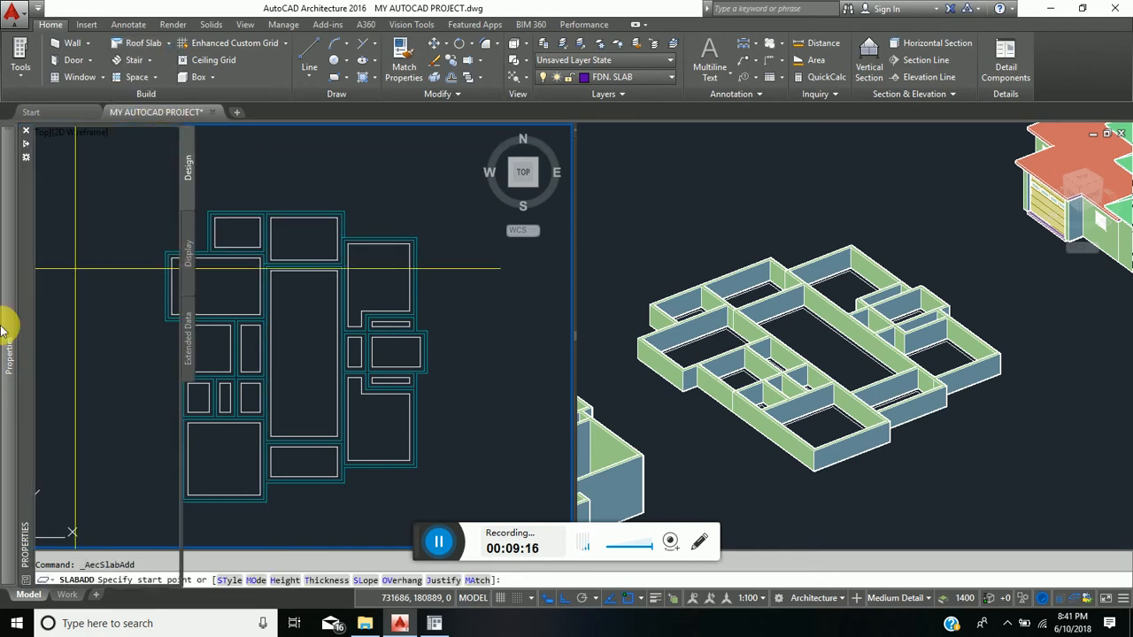
pyautogui.moveTo(3, 329)
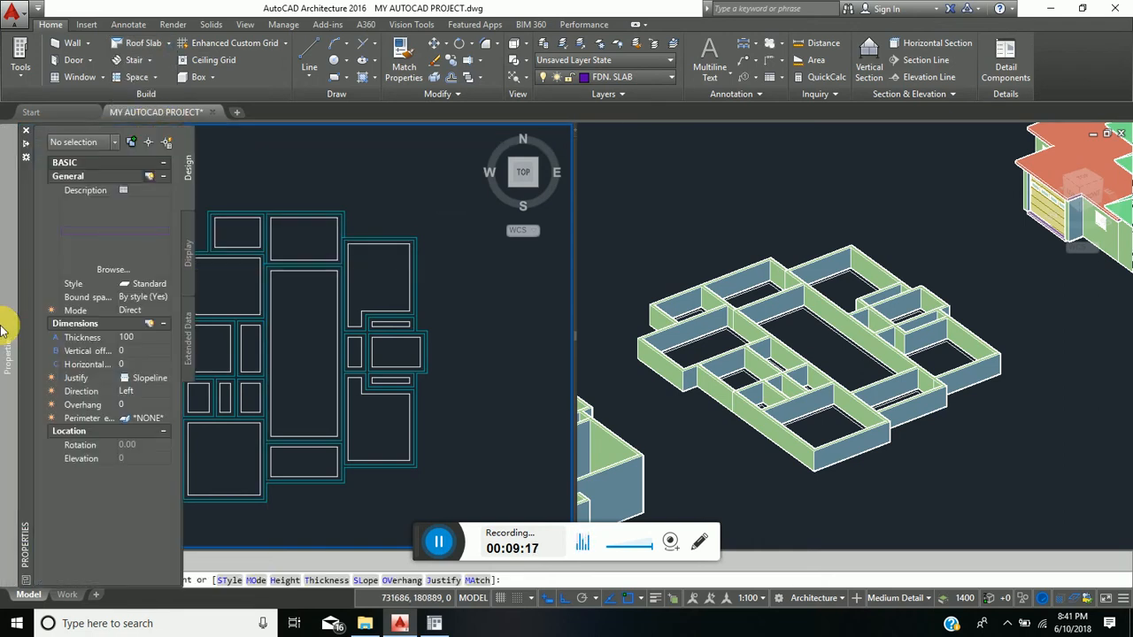
pyautogui.click(143, 343)
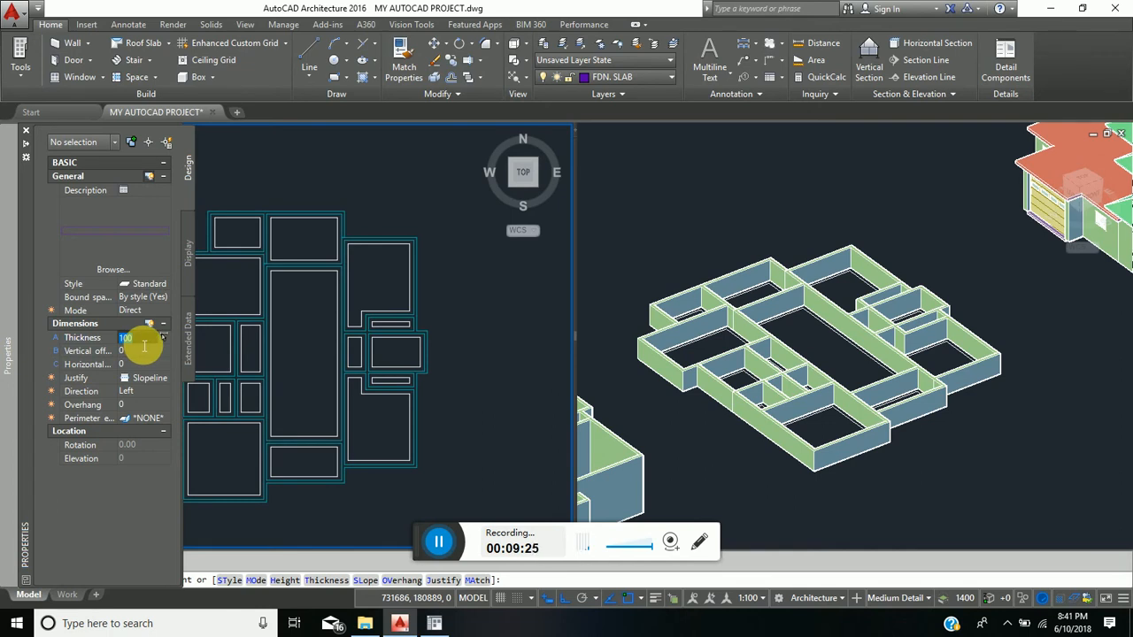
pyautogui.write('3')
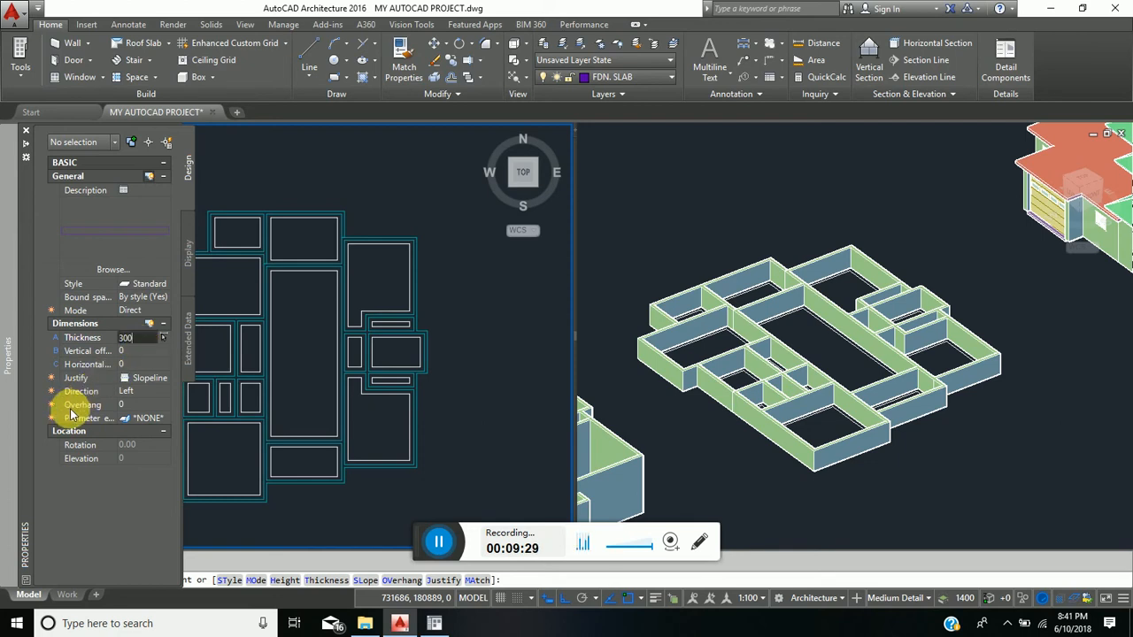
pyautogui.click(126, 403)
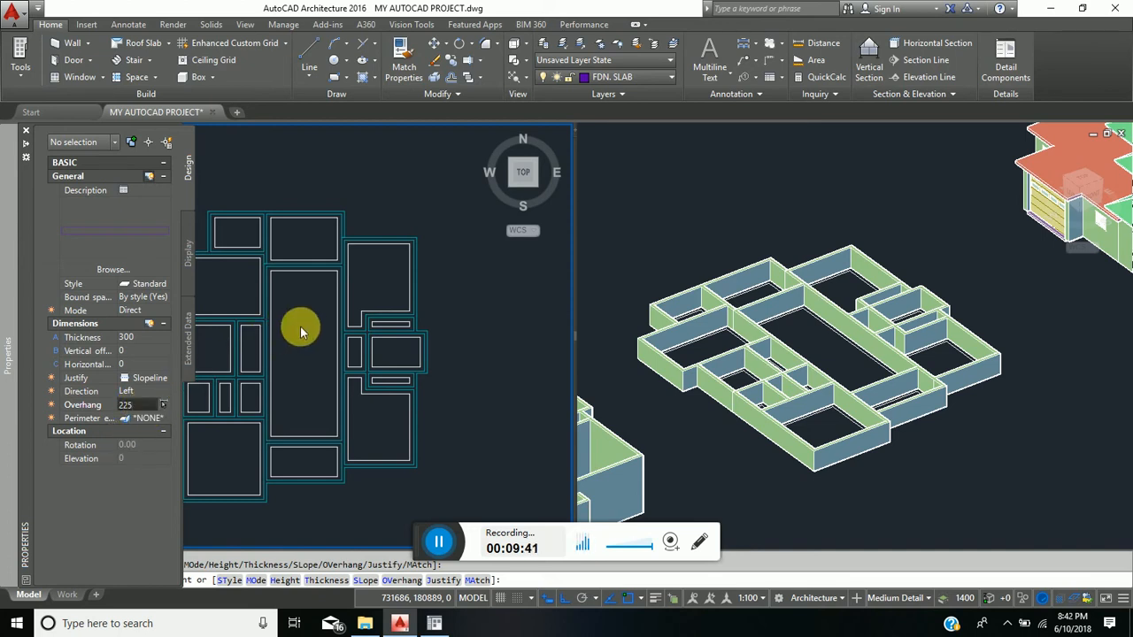
# Trace the slab edge along the copied layout's outer north wall, from its northwest corner to its northeast corner and south to the east wing.
pyautogui.scroll(-4, 301, 327)
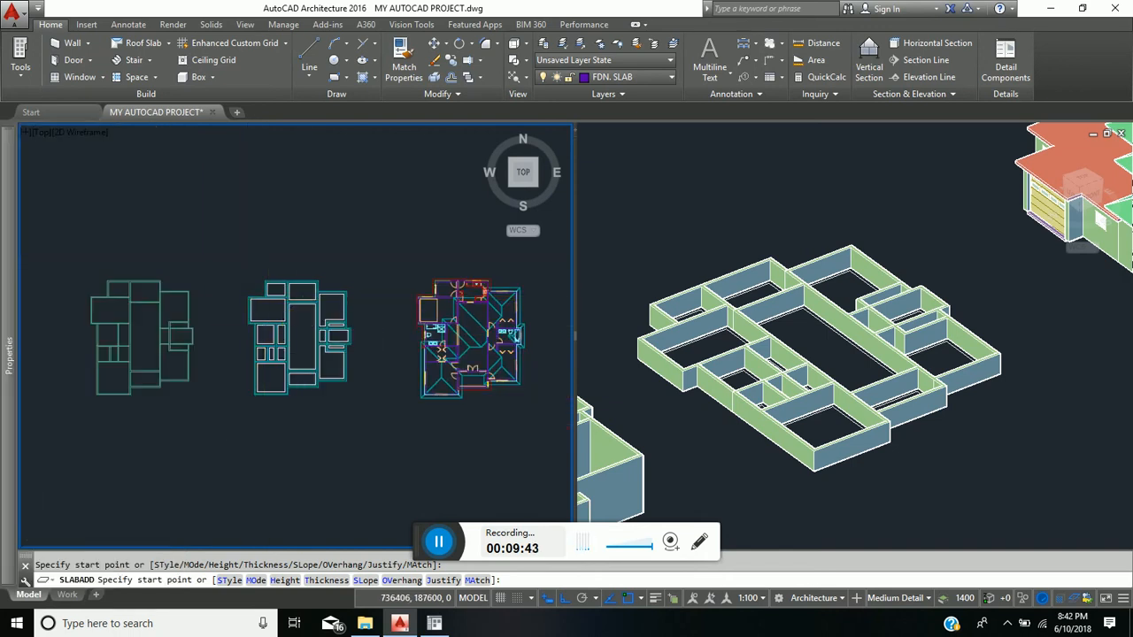
pyautogui.scroll(8, 261, 335)
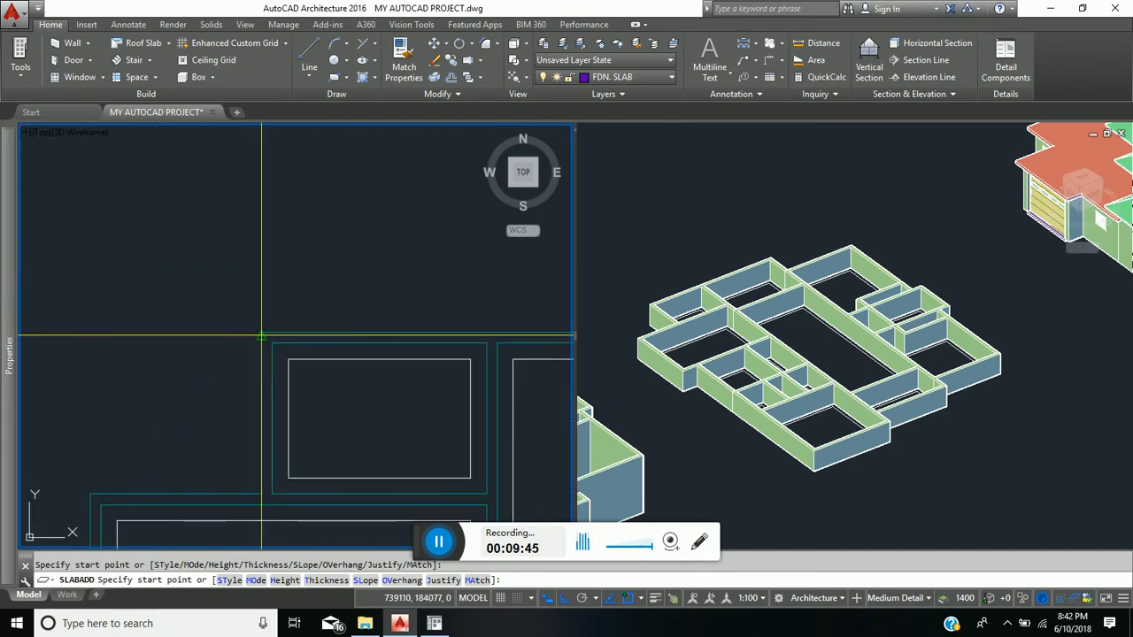
pyautogui.click(261, 332)
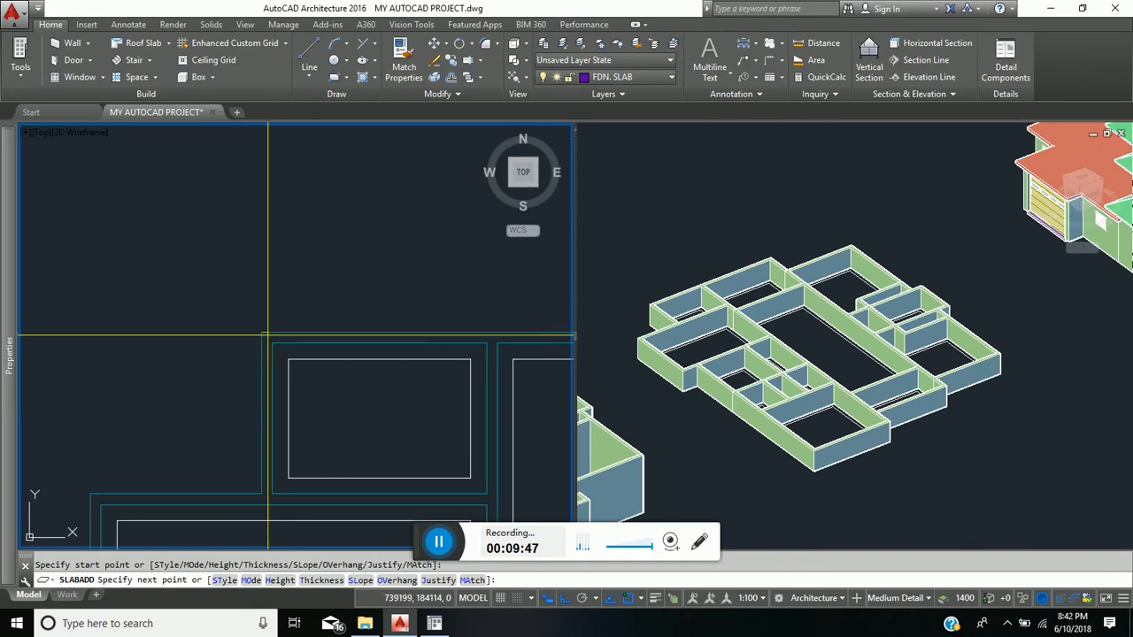
pyautogui.scroll(-2, 345, 351)
pyautogui.moveTo(351, 353); pyautogui.dragTo(148, 314, button='middle')
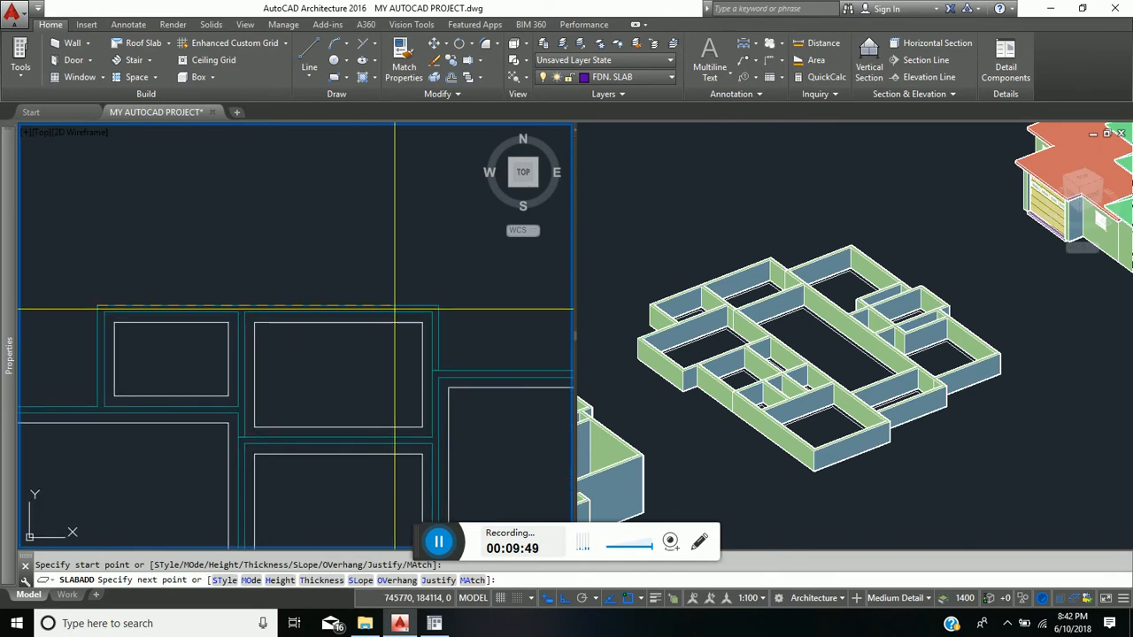
pyautogui.click(438, 306)
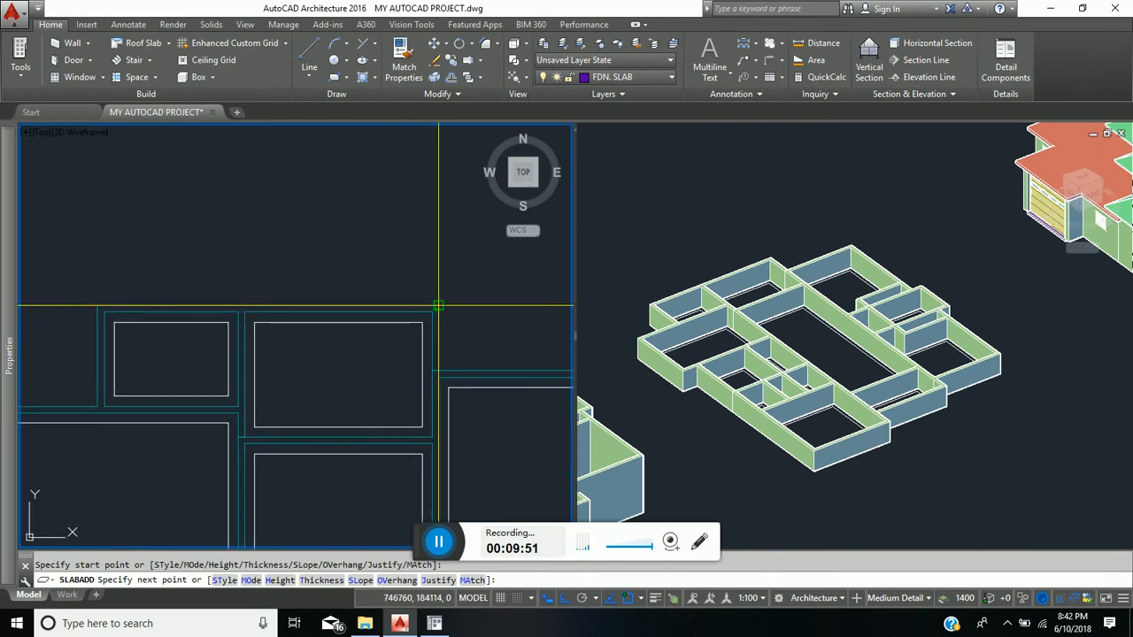
pyautogui.click(438, 306)
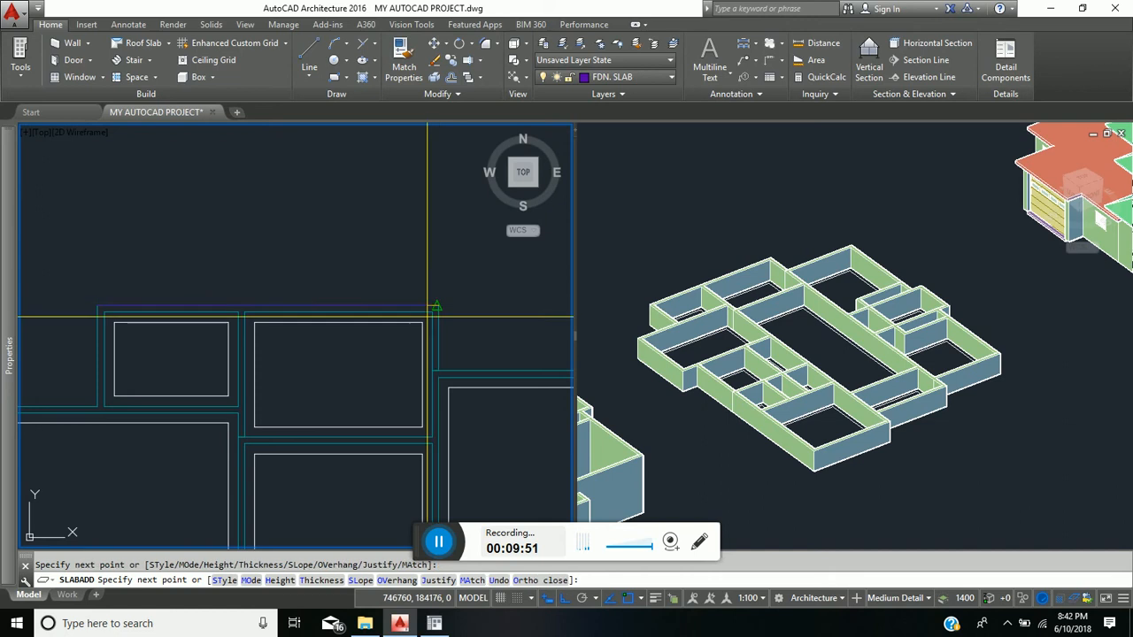
pyautogui.click(438, 369)
# Trace the slab edge along the east wing's north and east walls and around the projecting east room.
pyautogui.scroll(-3, 448, 374)
pyautogui.scroll(2, 450, 347)
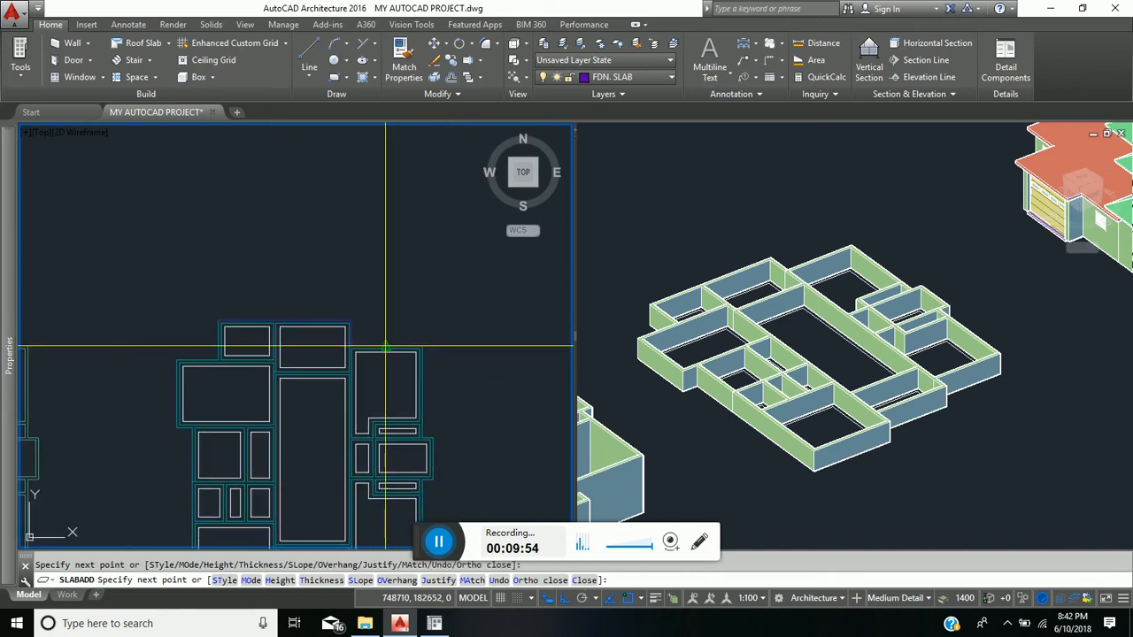
pyautogui.scroll(2, 432, 355)
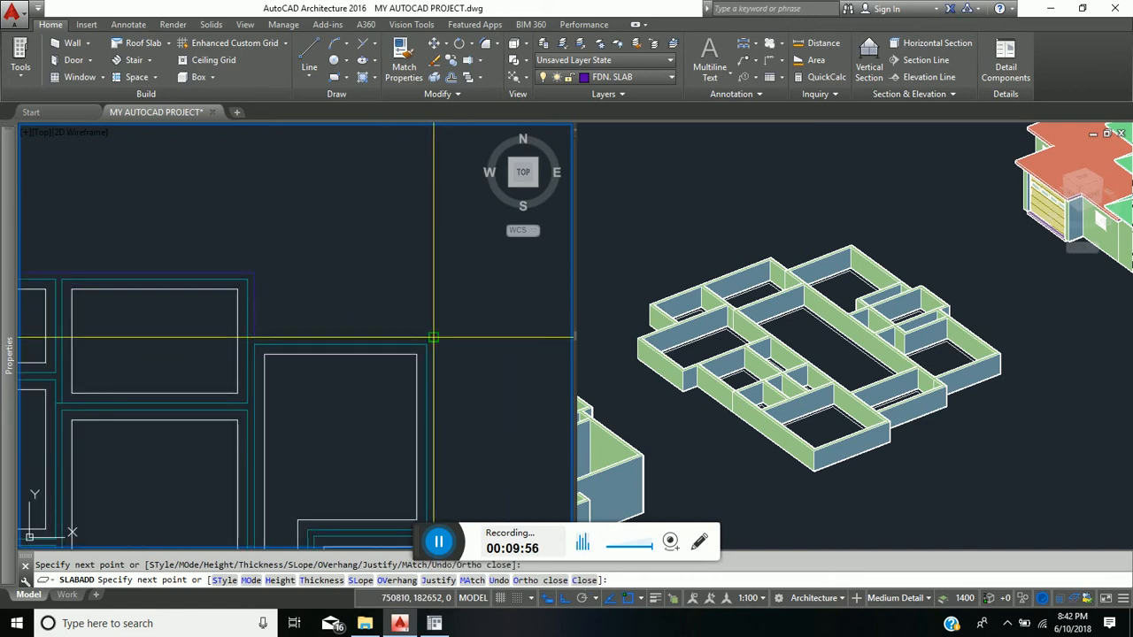
pyautogui.moveTo(436, 398); pyautogui.dragTo(359, 239, button='middle')
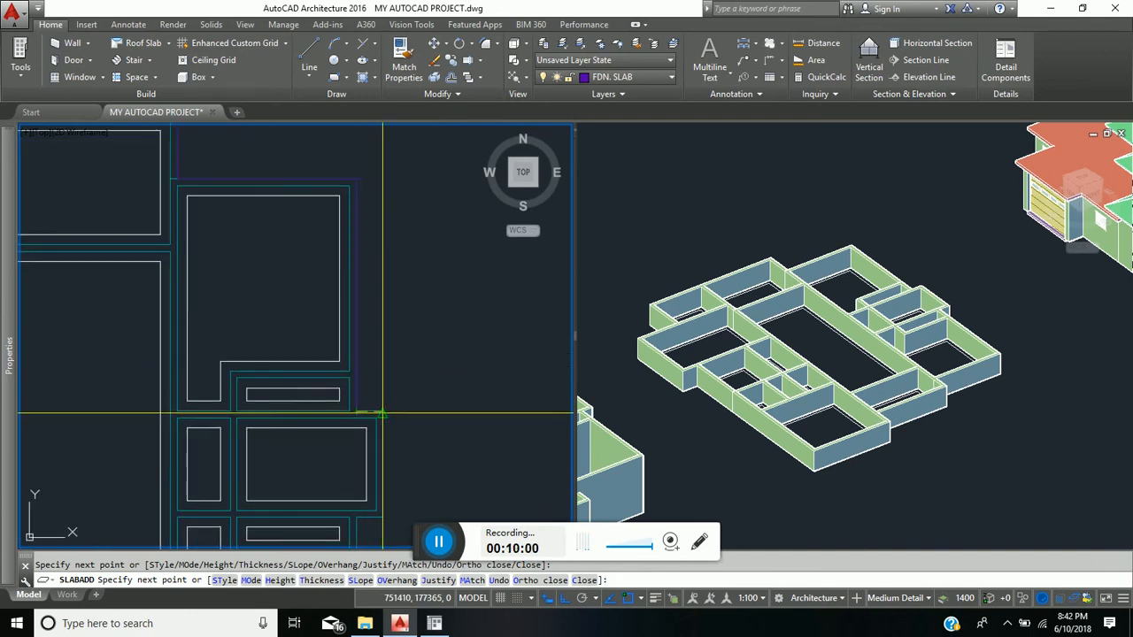
pyautogui.moveTo(379, 450); pyautogui.dragTo(383, 293, button='middle')
pyautogui.scroll(2, 385, 323)
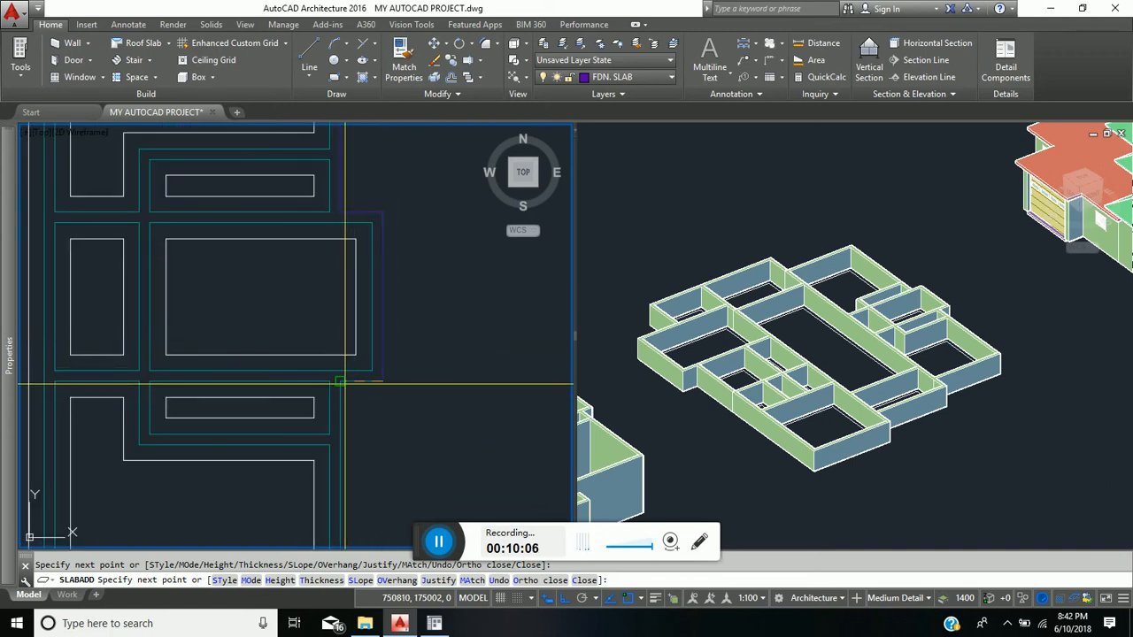
# Continue the slab edge down the southeast room's east wall and along the stepped south walls to the southwest corner.
pyautogui.scroll(-3, 342, 398)
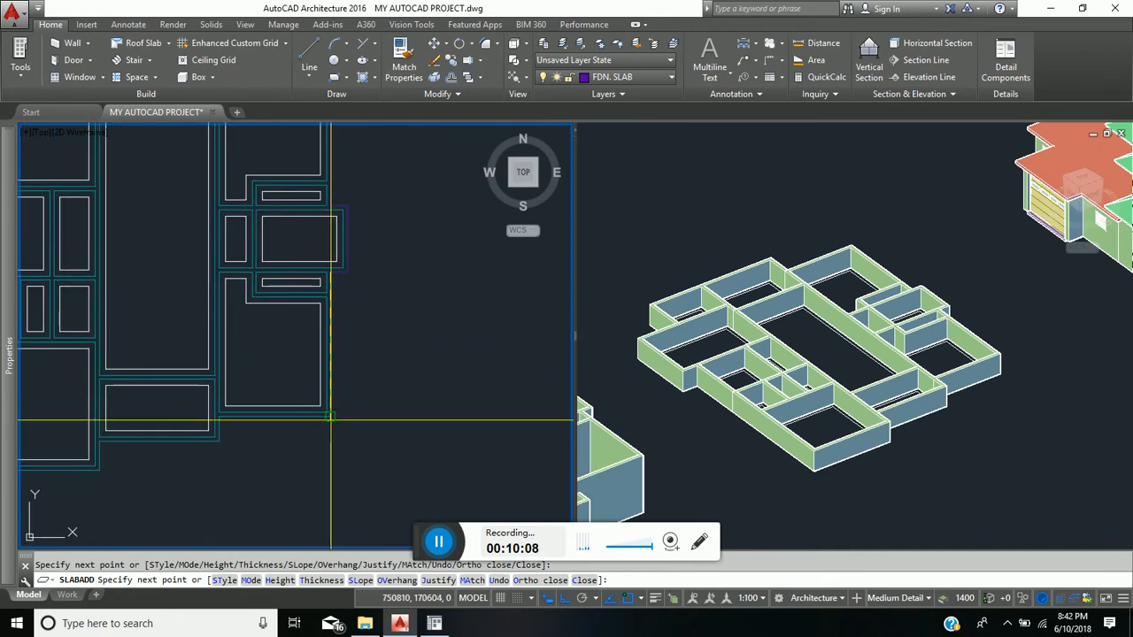
pyautogui.scroll(3, 331, 416)
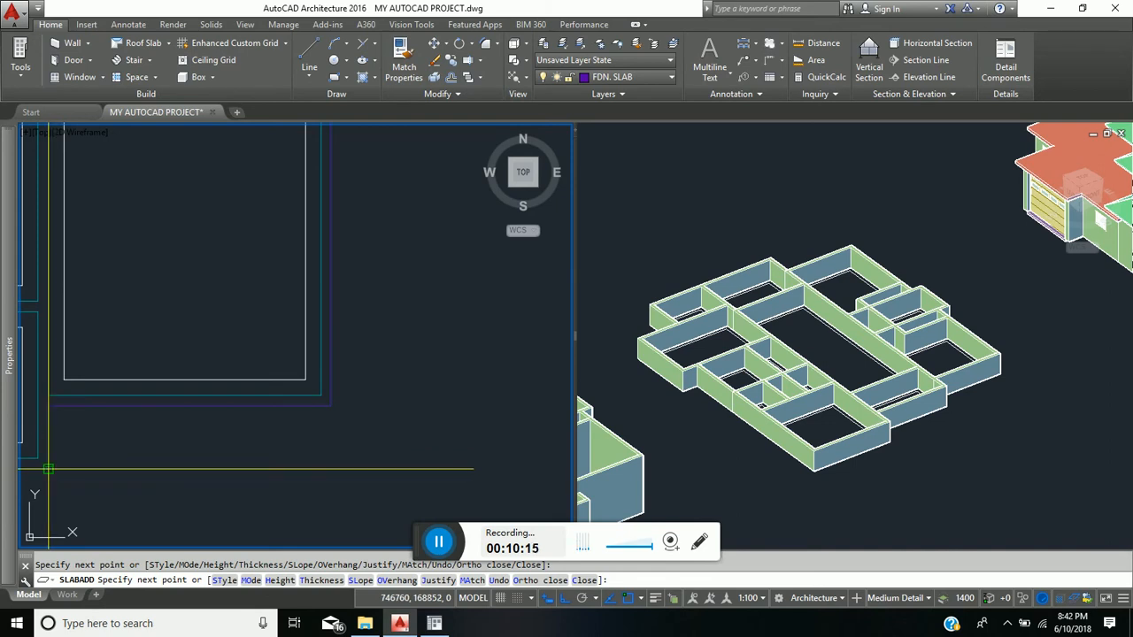
pyautogui.scroll(-3, 140, 439)
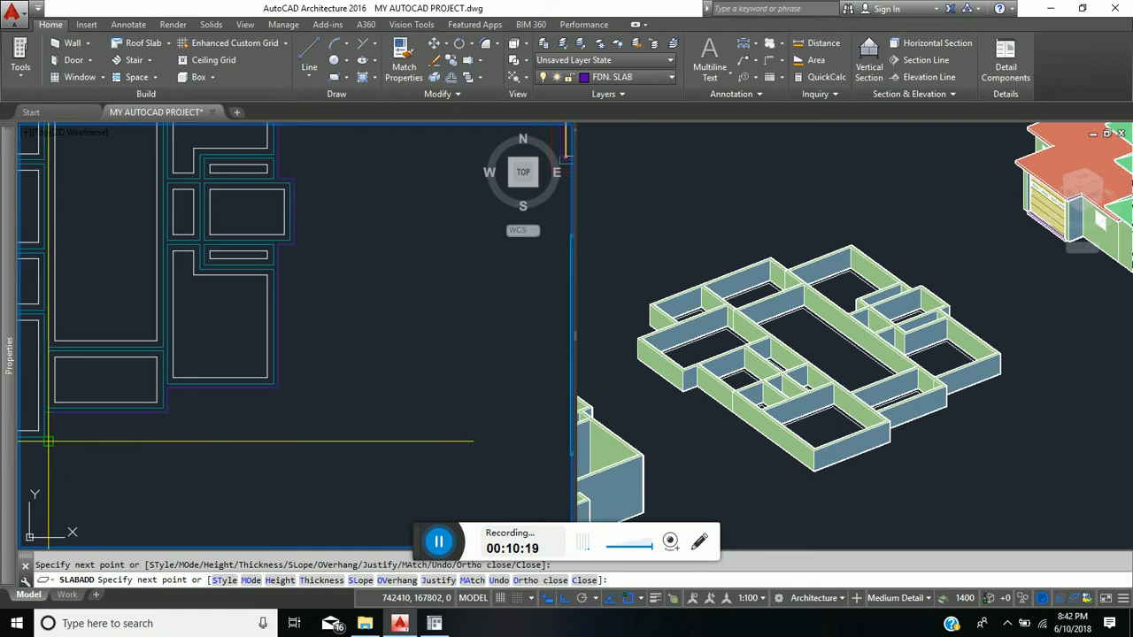
pyautogui.click(49, 442)
pyautogui.moveTo(95, 430); pyautogui.dragTo(300, 397, button='middle')
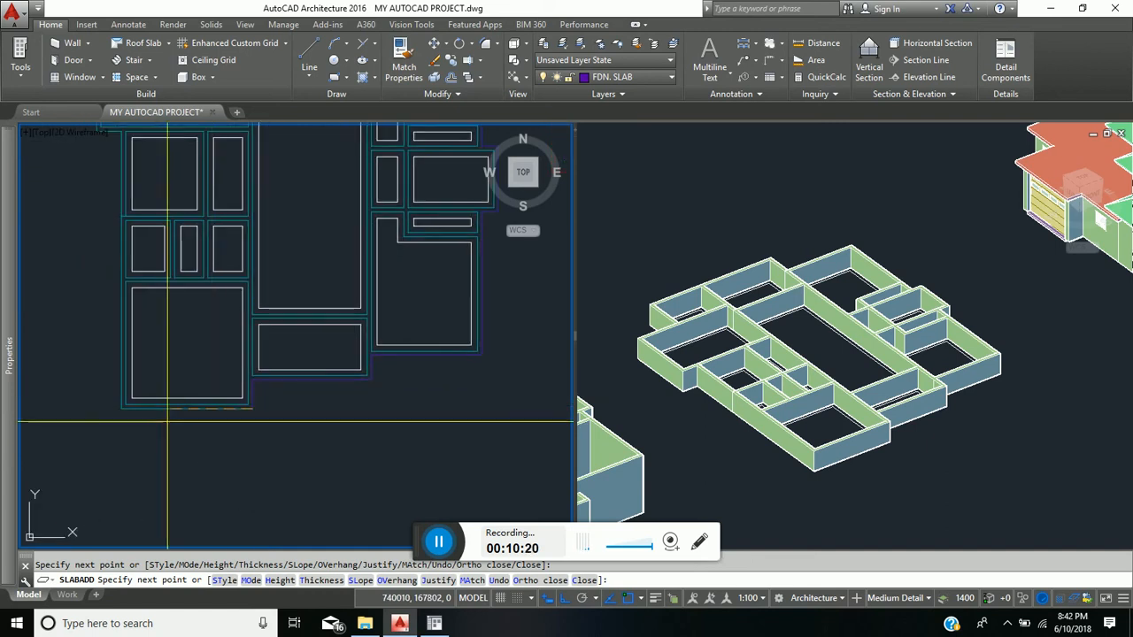
pyautogui.click(123, 408)
# Continue the slab edge north along the west wall and around the projecting west room to its northwest corner.
pyautogui.scroll(-5, 123, 305)
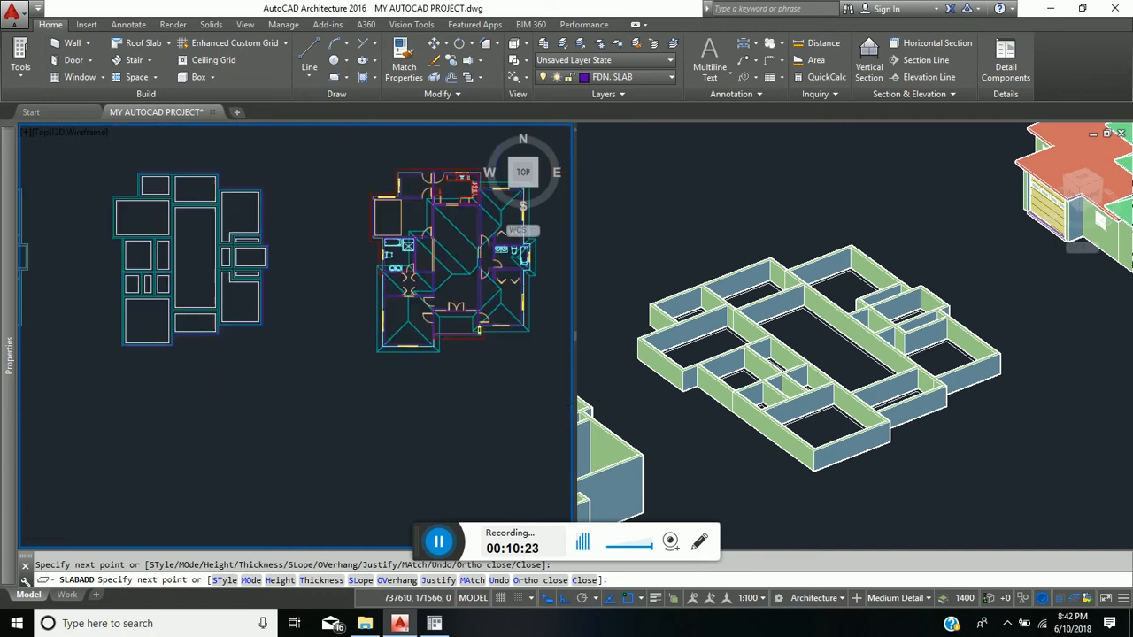
pyautogui.moveTo(123, 306); pyautogui.dragTo(121, 436, button='middle')
pyautogui.scroll(5, 126, 382)
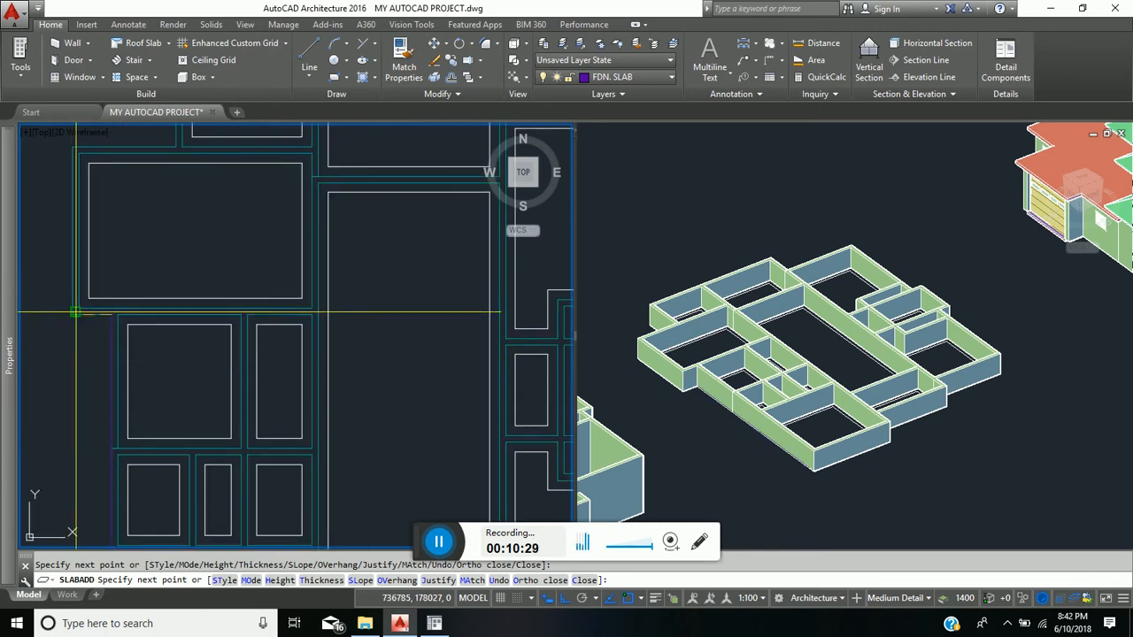
pyautogui.scroll(3, 71, 317)
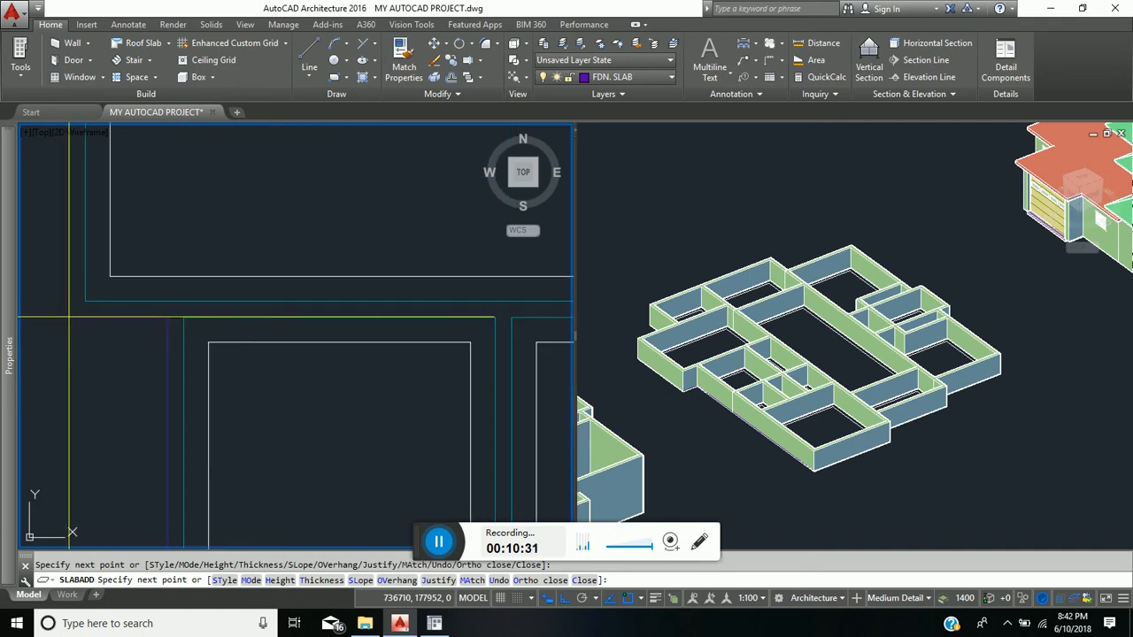
pyautogui.scroll(-3, 69, 317)
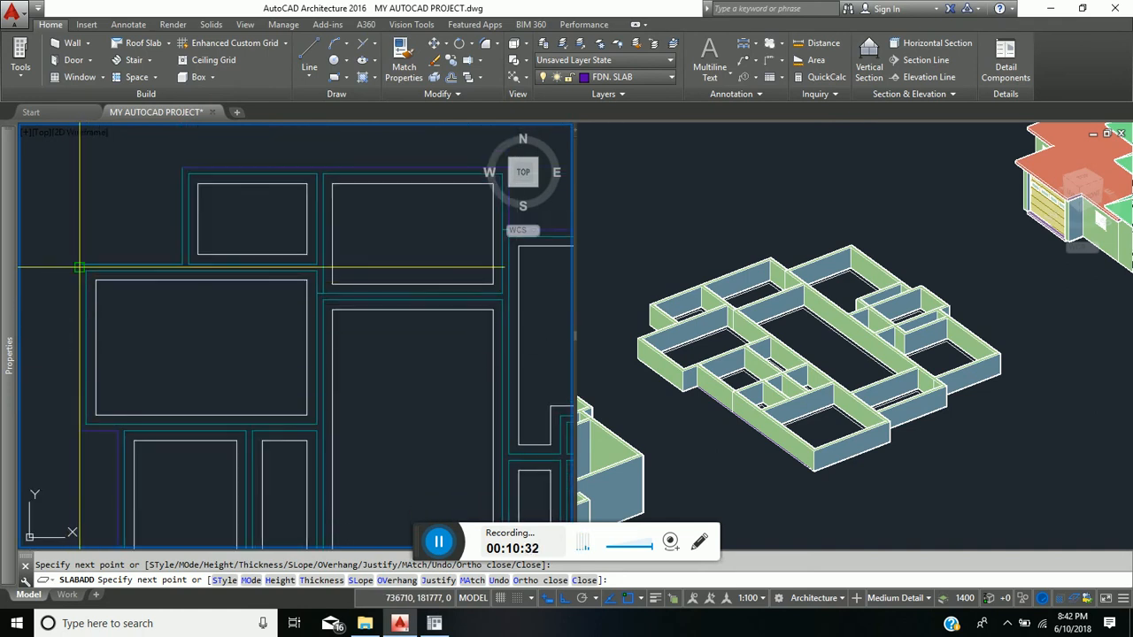
pyautogui.scroll(3, 79, 263)
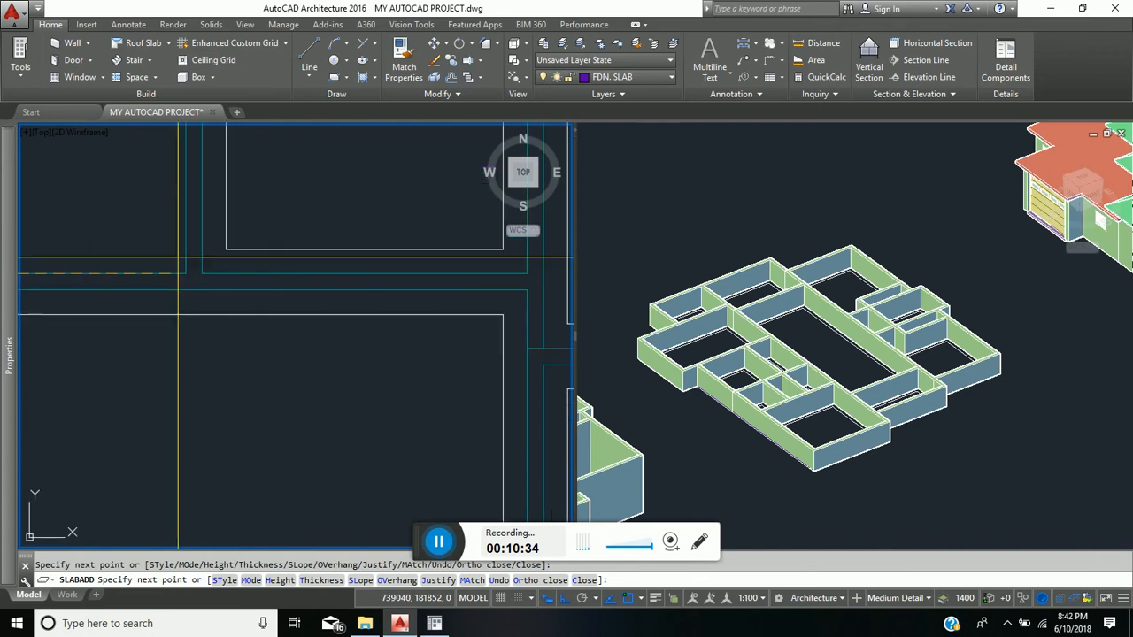
# Trace the slab edge back to the layout's northwest starting corner, close the outline and finish the slab.
pyautogui.click(184, 273)
pyautogui.moveTo(195, 232); pyautogui.dragTo(219, 383, button='middle')
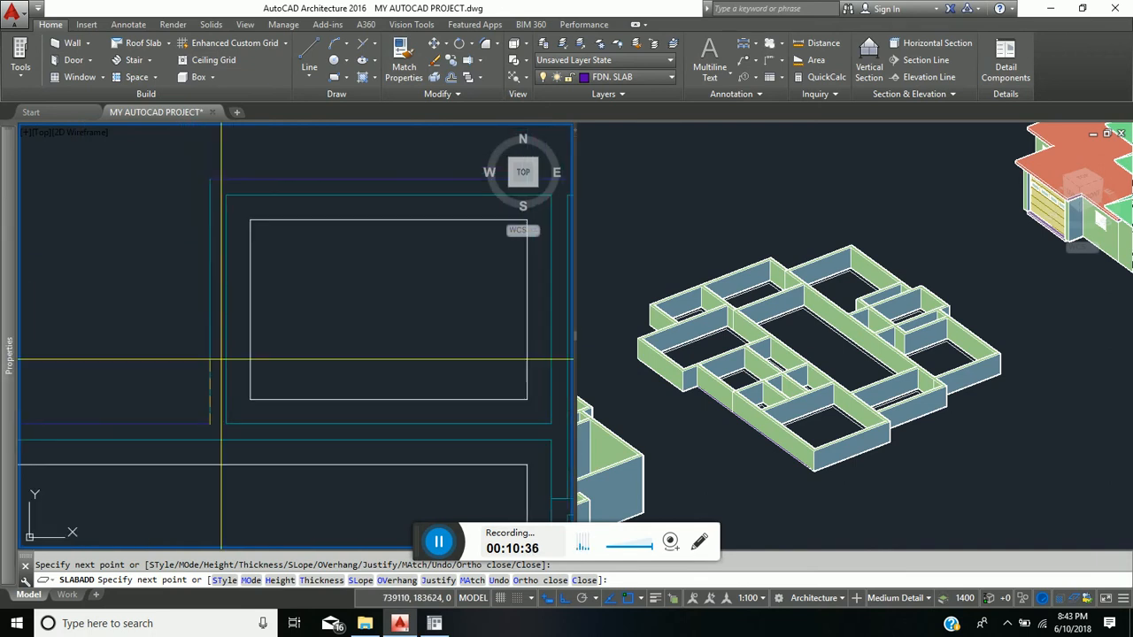
pyautogui.moveTo(218, 292); pyautogui.dragTo(205, 376, button='middle')
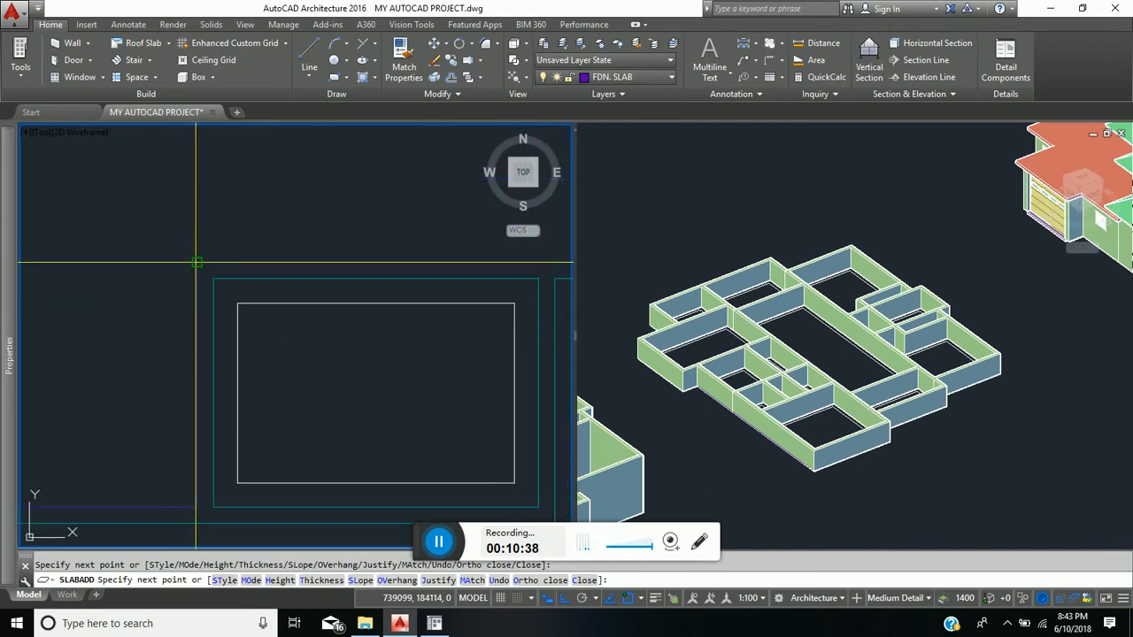
pyautogui.scroll(-6, 195, 261)
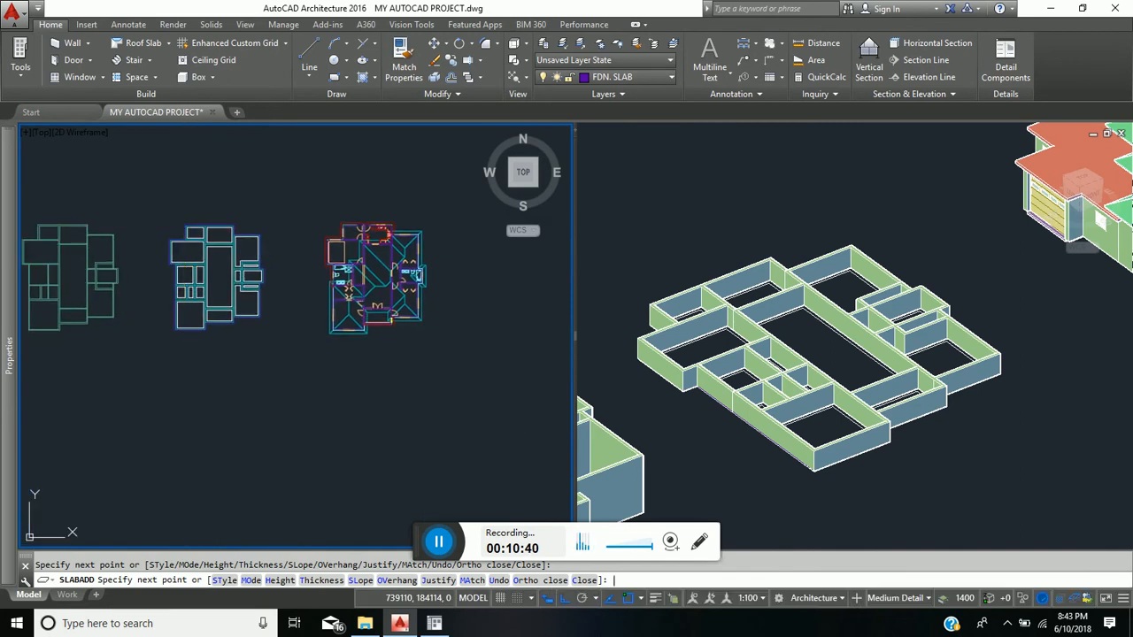
pyautogui.press('Return')
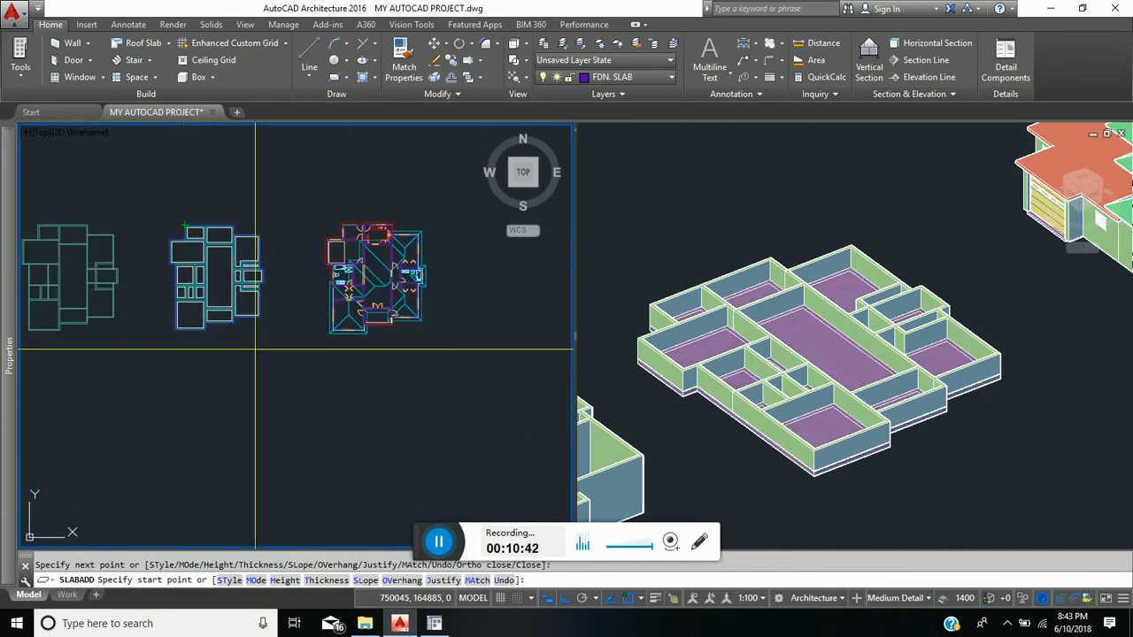
pyautogui.press('Return')
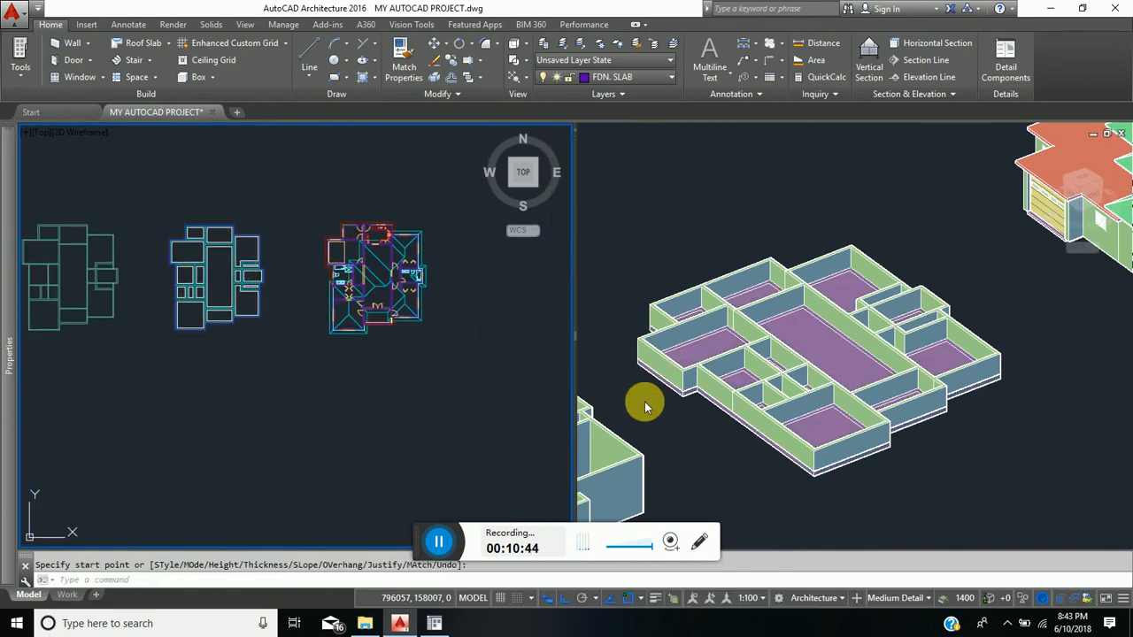
# Select the new slab and stretch the edge along the southeast room's south wall outward by 225.
pyautogui.scroll(6, 256, 366)
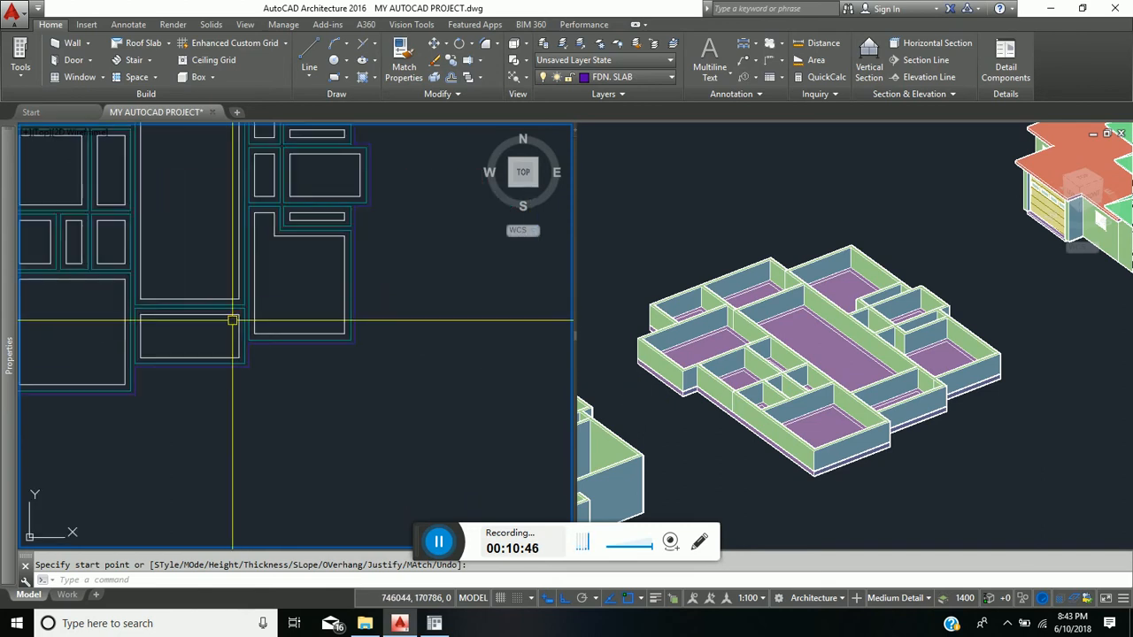
pyautogui.moveTo(10, 371)
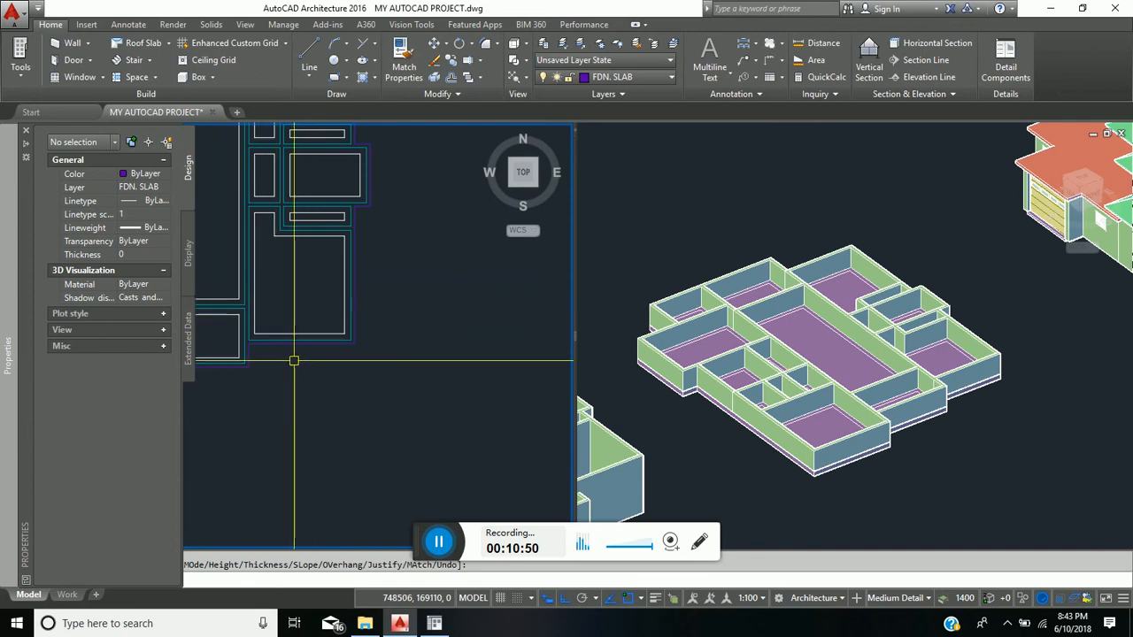
pyautogui.scroll(3, 310, 345)
pyautogui.press('Escape')
pyautogui.click(305, 334)
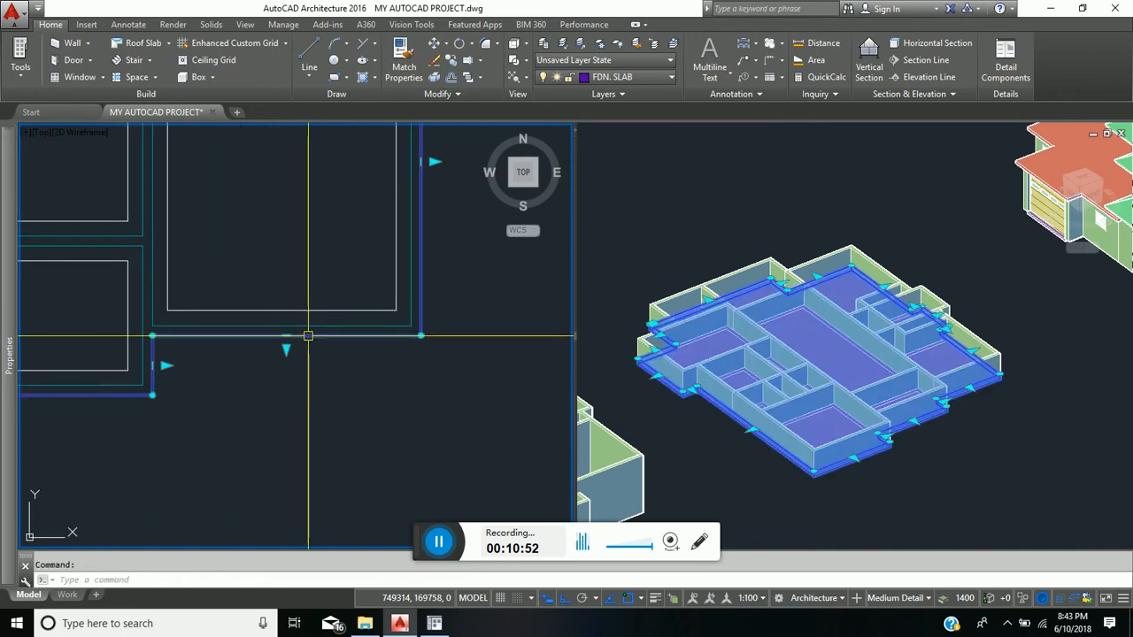
pyautogui.moveTo(2, 281)
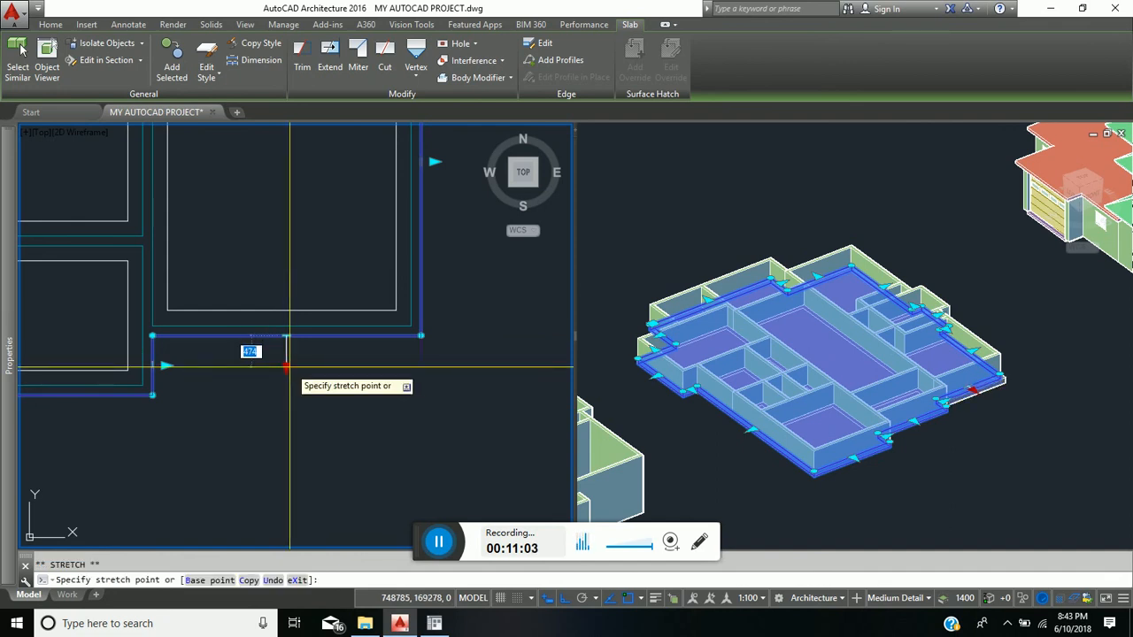
pyautogui.press('Return')
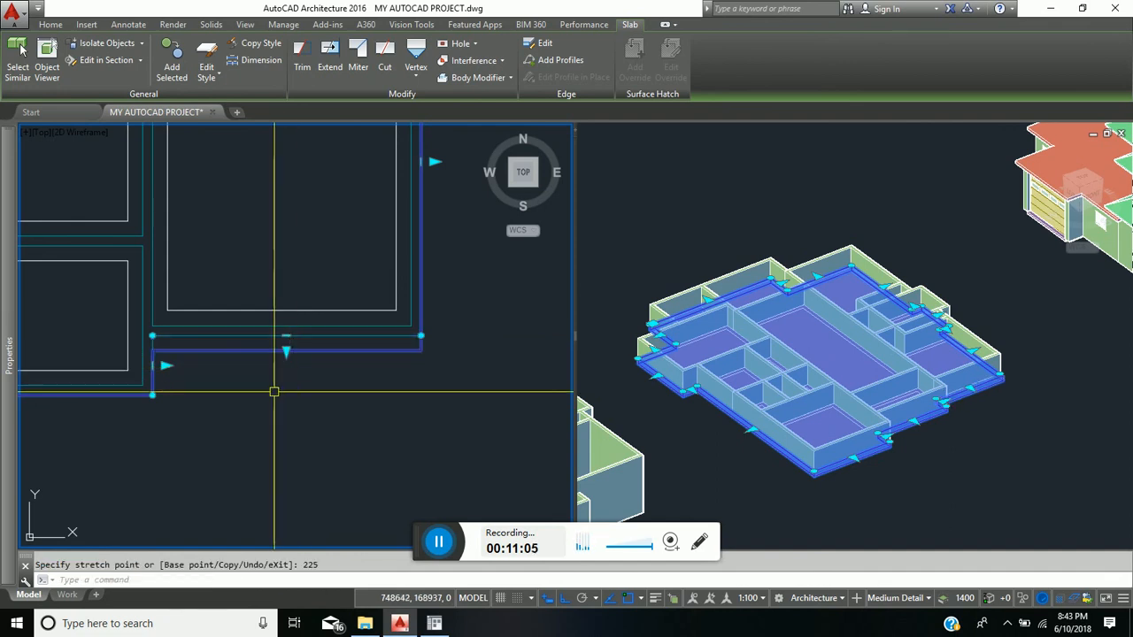
# Stretch the slab's east-facing step edge beside the southeast room and the middle south room's south edge outward by 225 each.
pyautogui.click(165, 365)
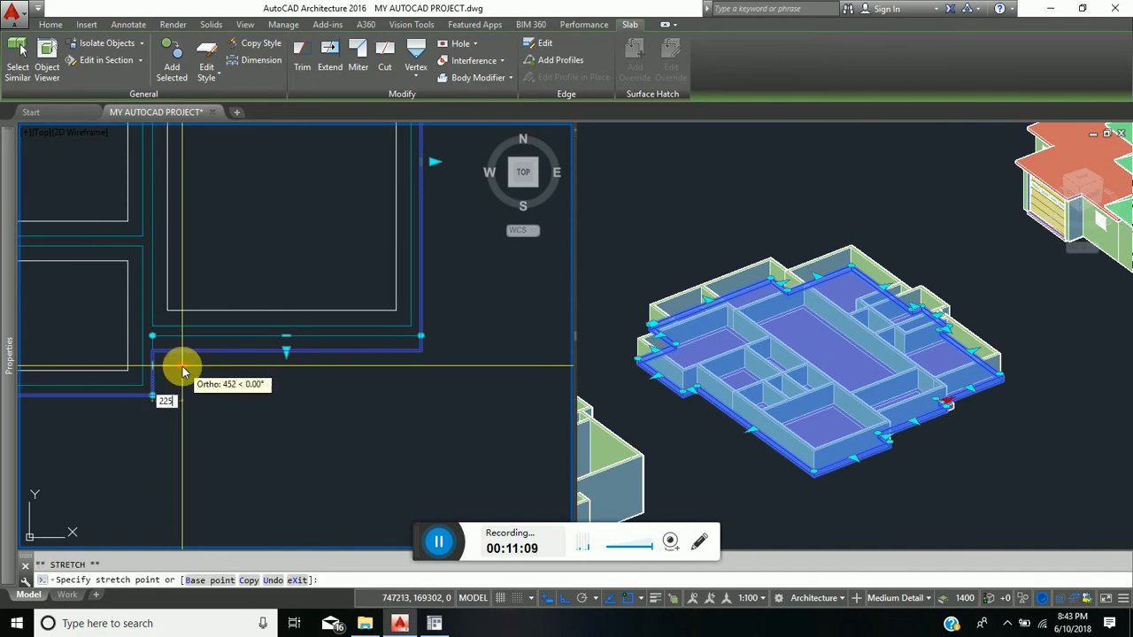
pyautogui.press('Return')
pyautogui.moveTo(194, 396); pyautogui.dragTo(321, 357, button='middle')
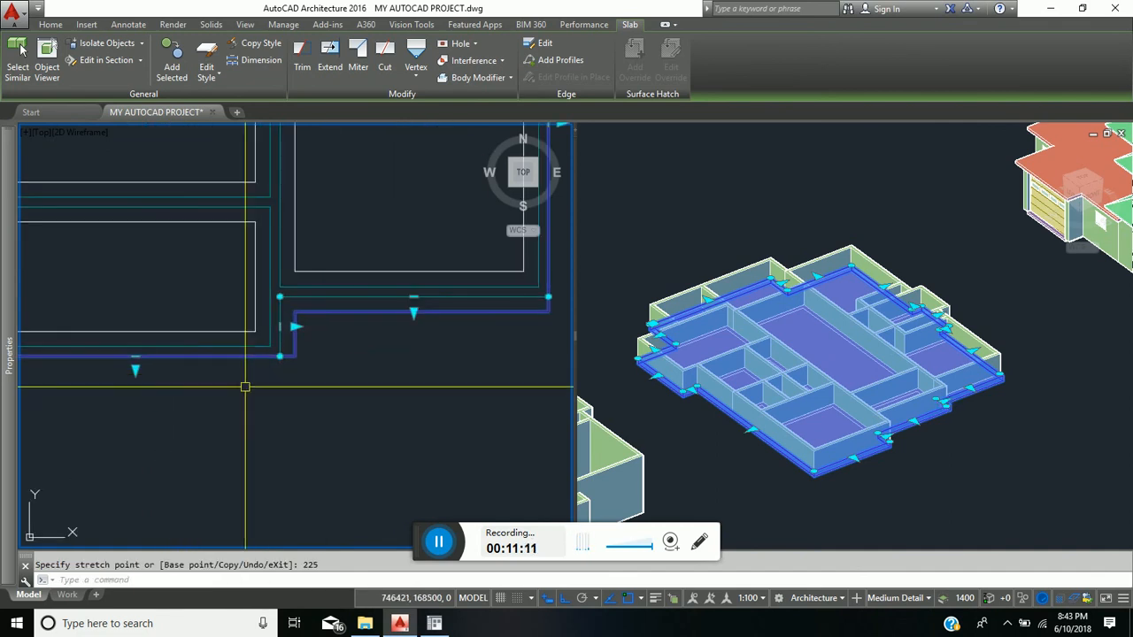
pyautogui.moveTo(250, 390); pyautogui.dragTo(349, 369, button='middle')
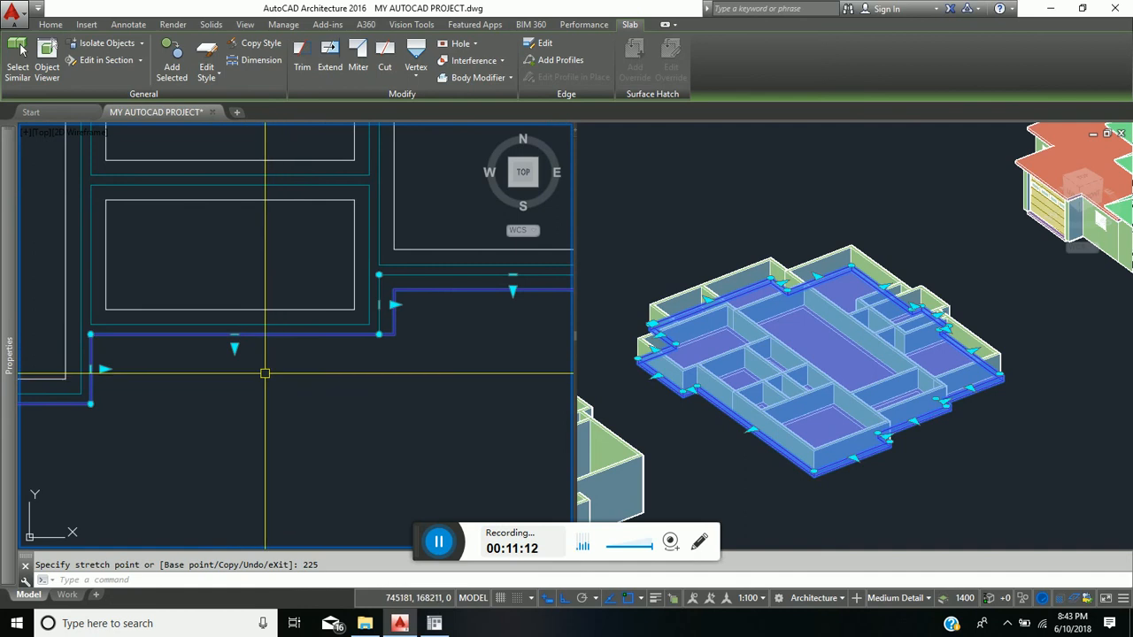
pyautogui.click(236, 337)
pyautogui.write('2')
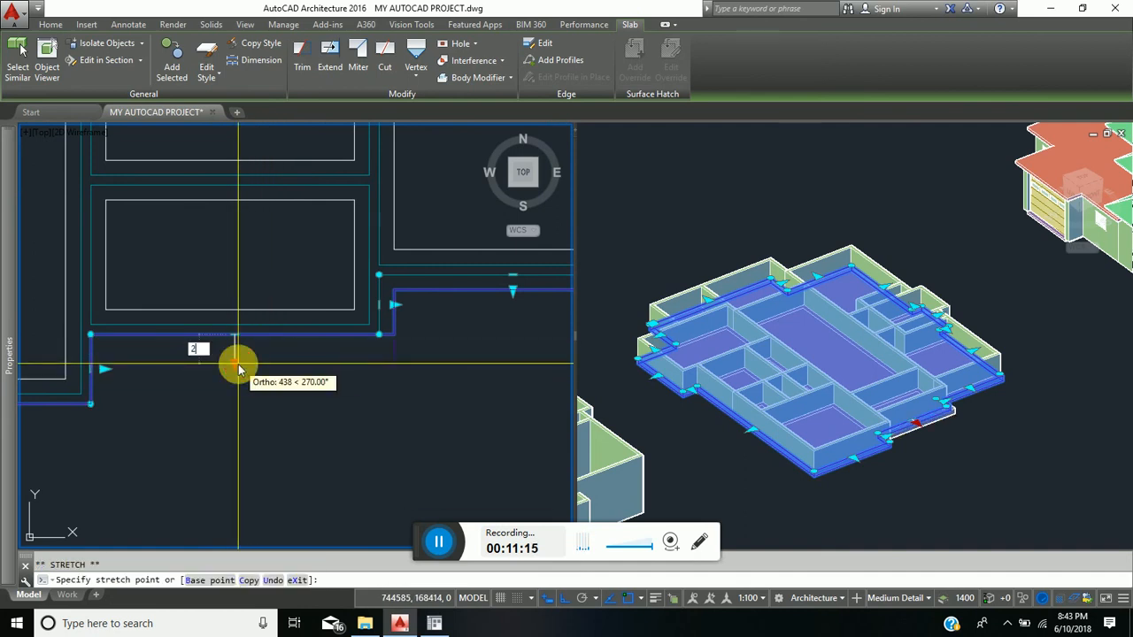
pyautogui.write('25')
pyautogui.press('Return')
# Stretch the southwest room's east-facing step edge and its south edge outward by 225 each.
pyautogui.moveTo(258, 359); pyautogui.dragTo(317, 314, button='middle')
pyautogui.scroll(2, 128, 340)
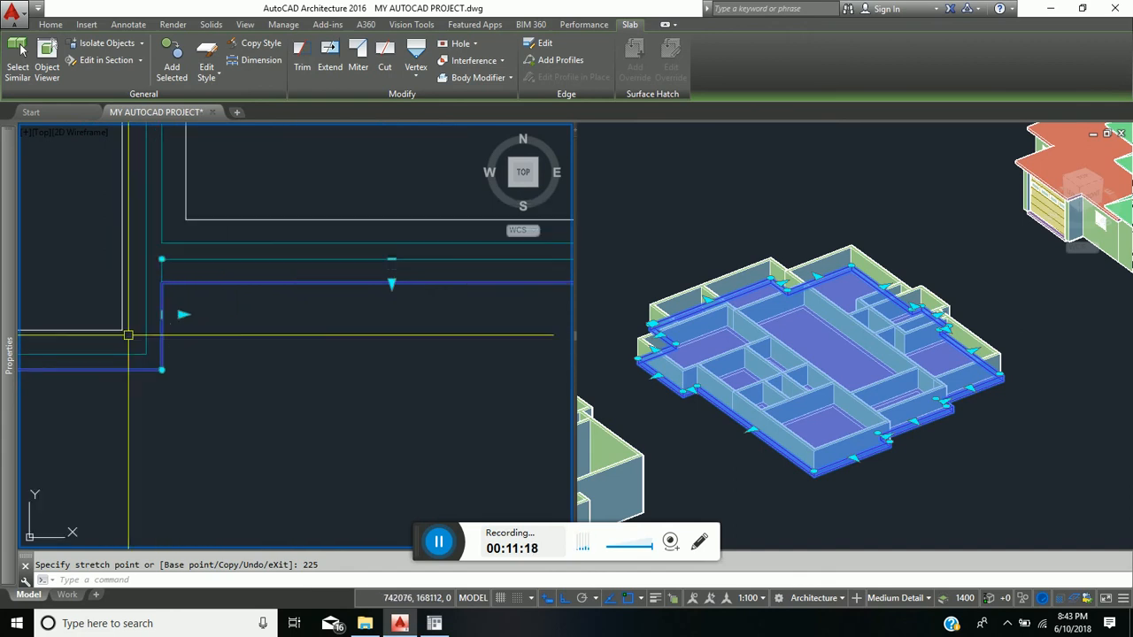
pyautogui.click(180, 314)
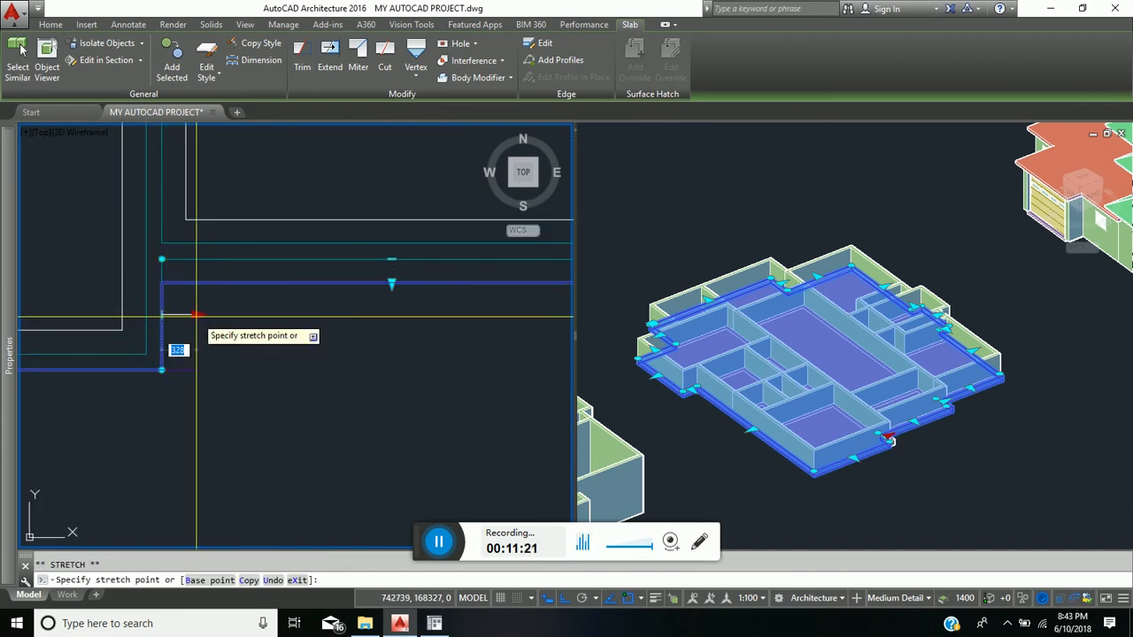
pyautogui.press('Return')
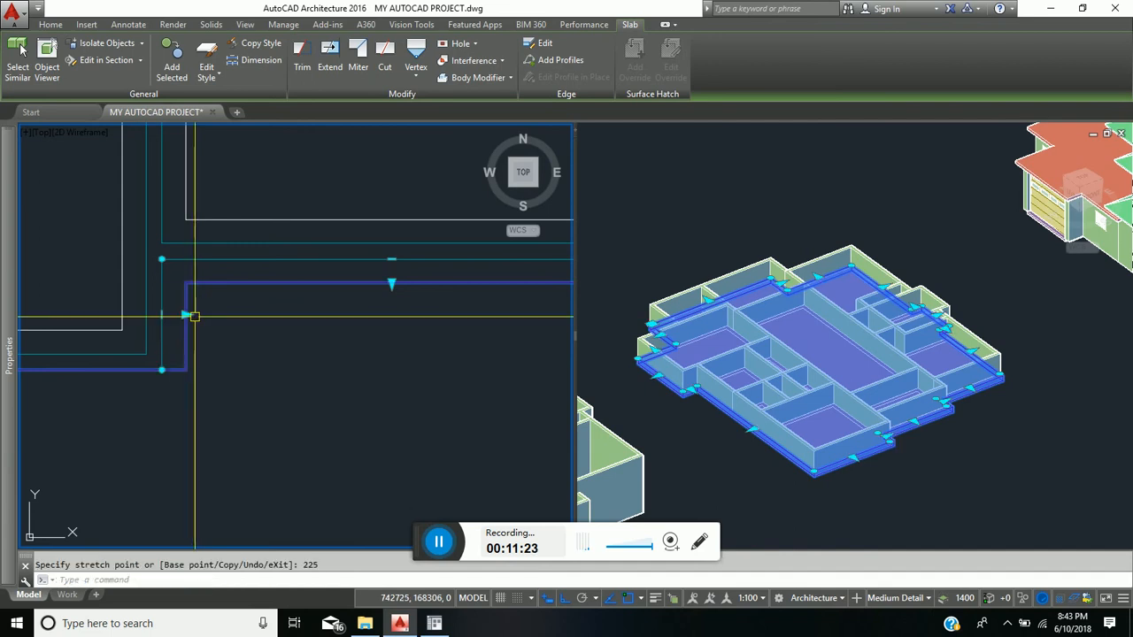
pyautogui.moveTo(180, 387); pyautogui.dragTo(500, 310, button='middle')
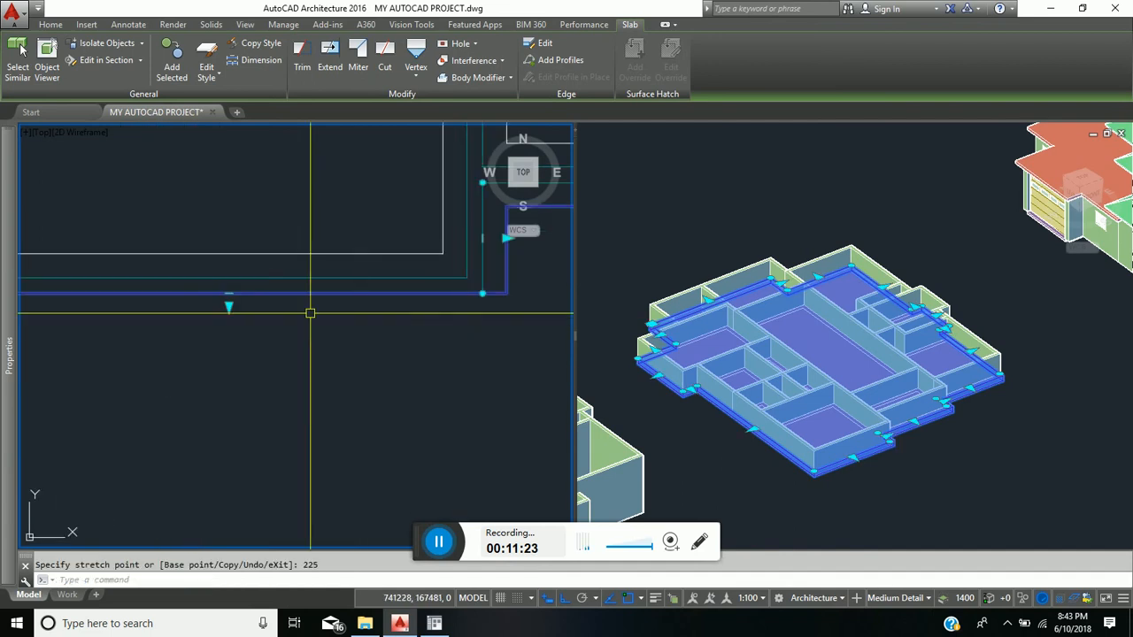
pyautogui.click(228, 304)
pyautogui.write('225')
pyautogui.press('Return')
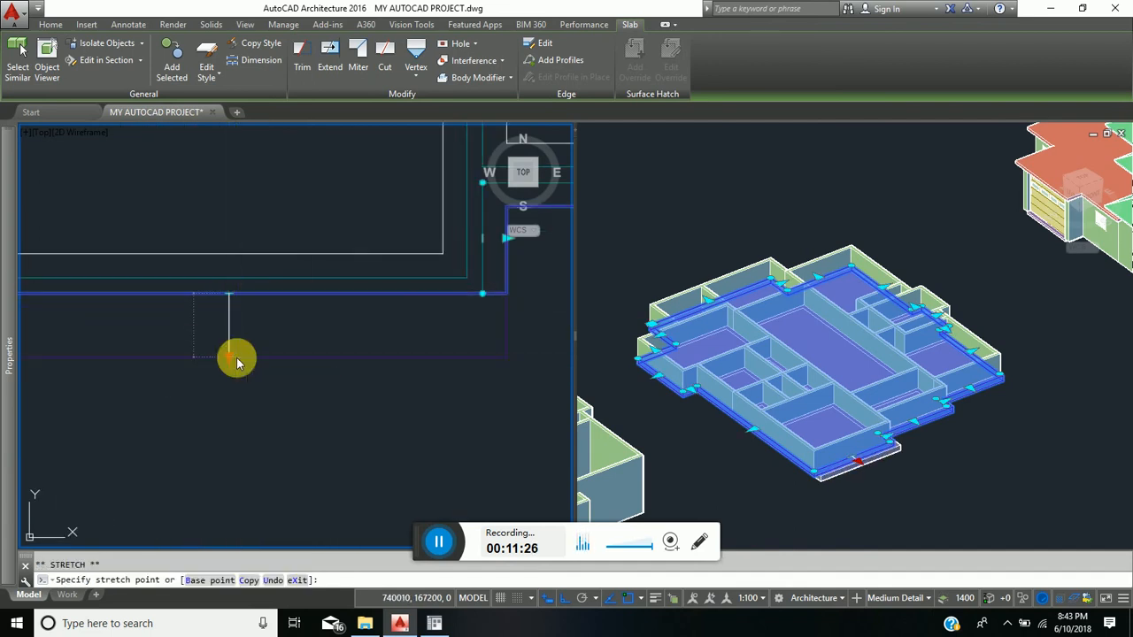
# Stretch the slab's long west edge along the southwest rooms and the south-facing step edge below the projecting west room outward by 225 each.
pyautogui.scroll(-3, 367, 350)
pyautogui.scroll(4, 332, 297)
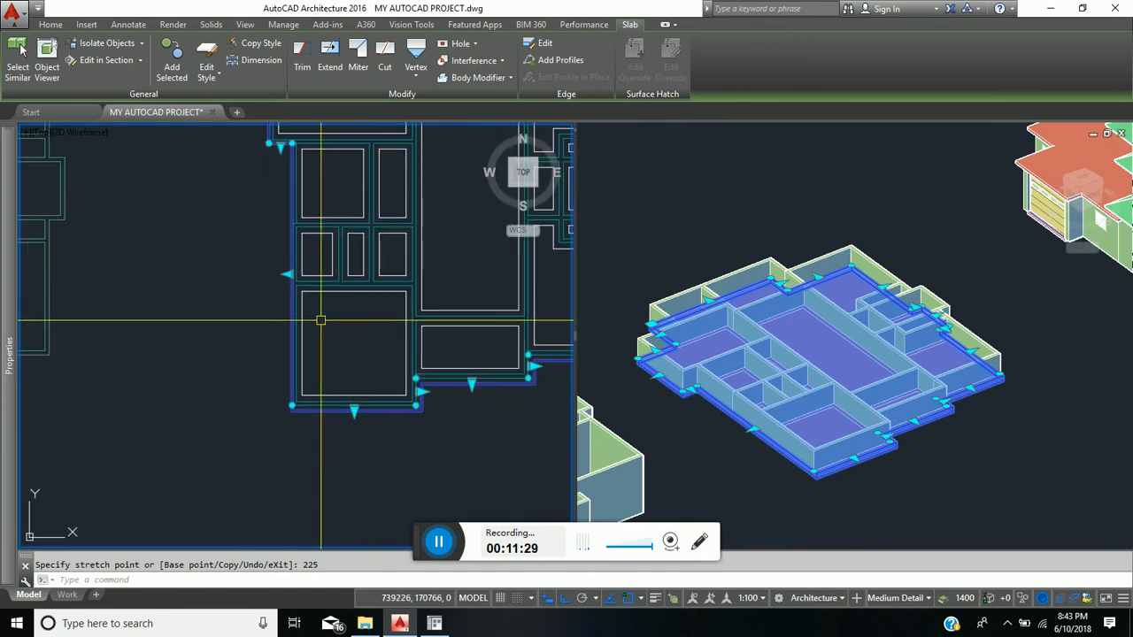
pyautogui.click(306, 278)
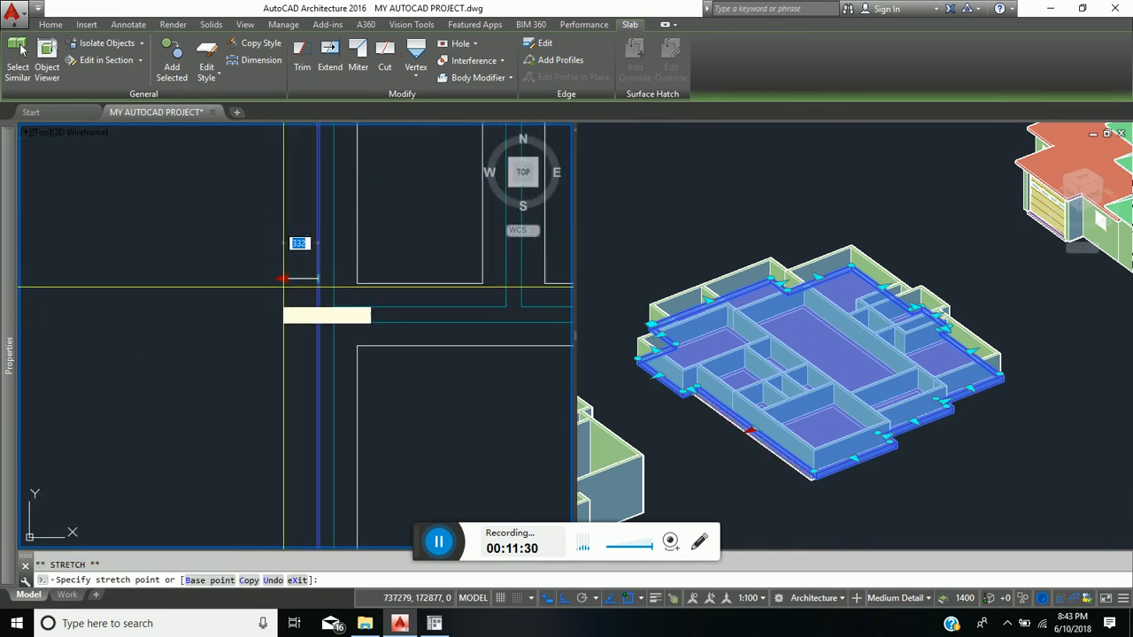
pyautogui.write('22')
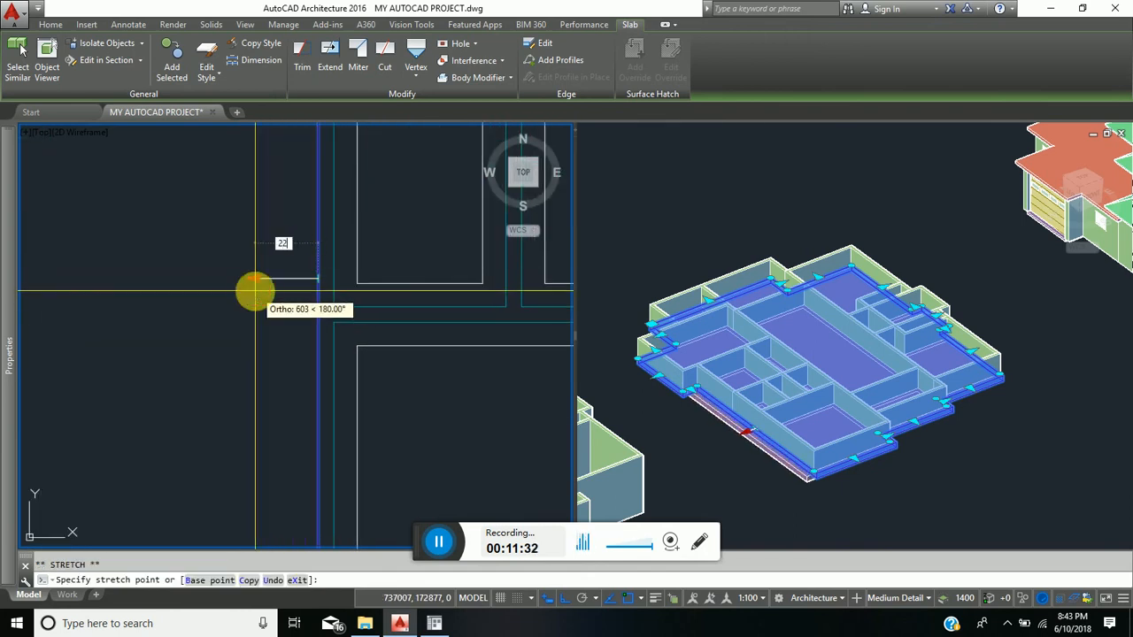
pyautogui.write('5')
pyautogui.press('Return')
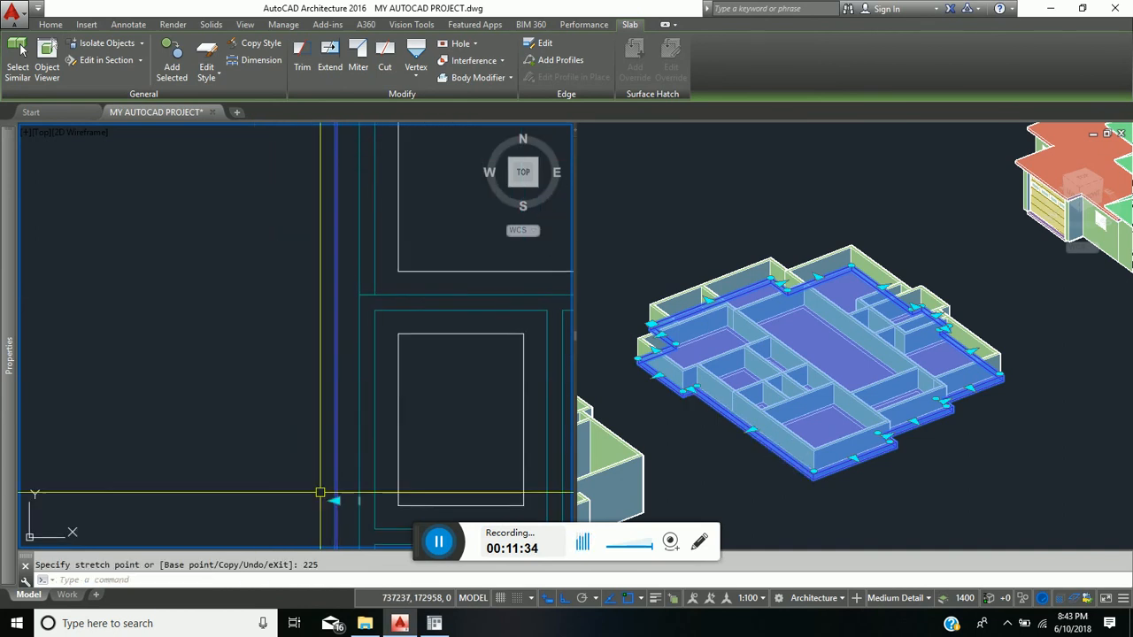
pyautogui.moveTo(245, 354); pyautogui.dragTo(294, 232, button='middle')
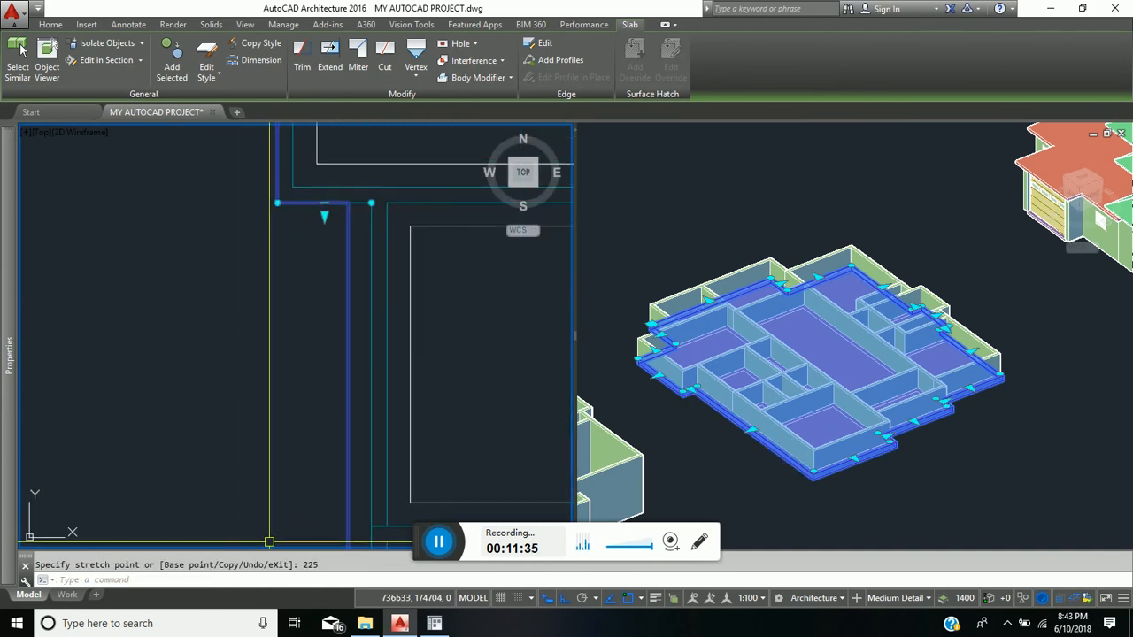
pyautogui.click(324, 215)
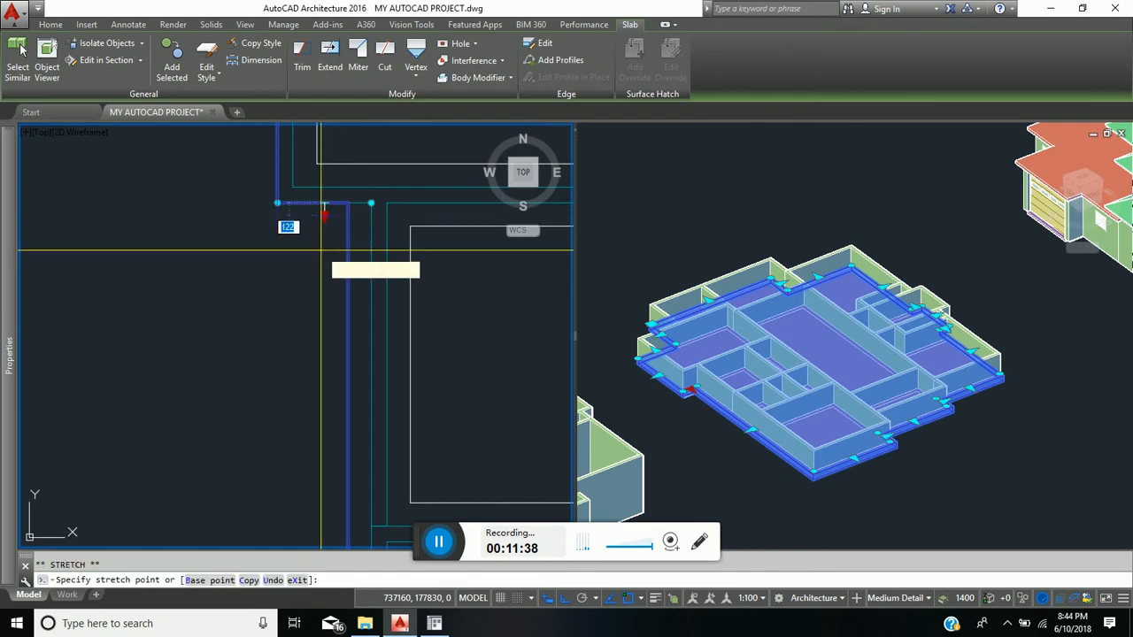
pyautogui.press('Return')
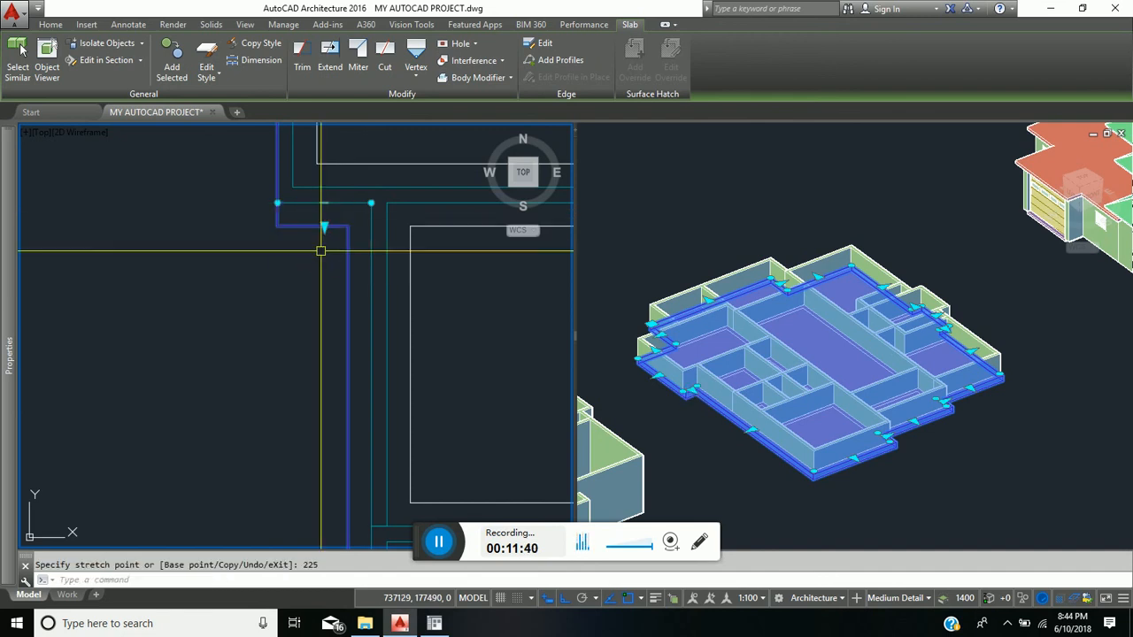
# Stretch the slab's west and north edges around the projecting west room outward by 225 each.
pyautogui.scroll(-2, 321, 221)
pyautogui.moveTo(321, 218); pyautogui.dragTo(388, 499, button='middle')
pyautogui.scroll(-2, 389, 492)
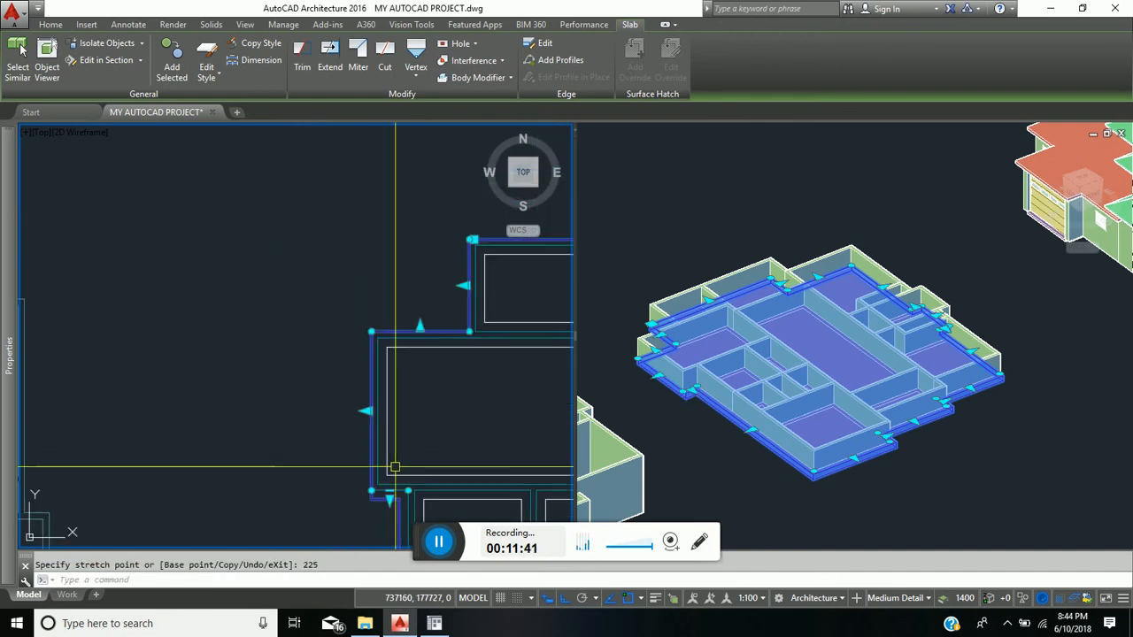
pyautogui.click(363, 414)
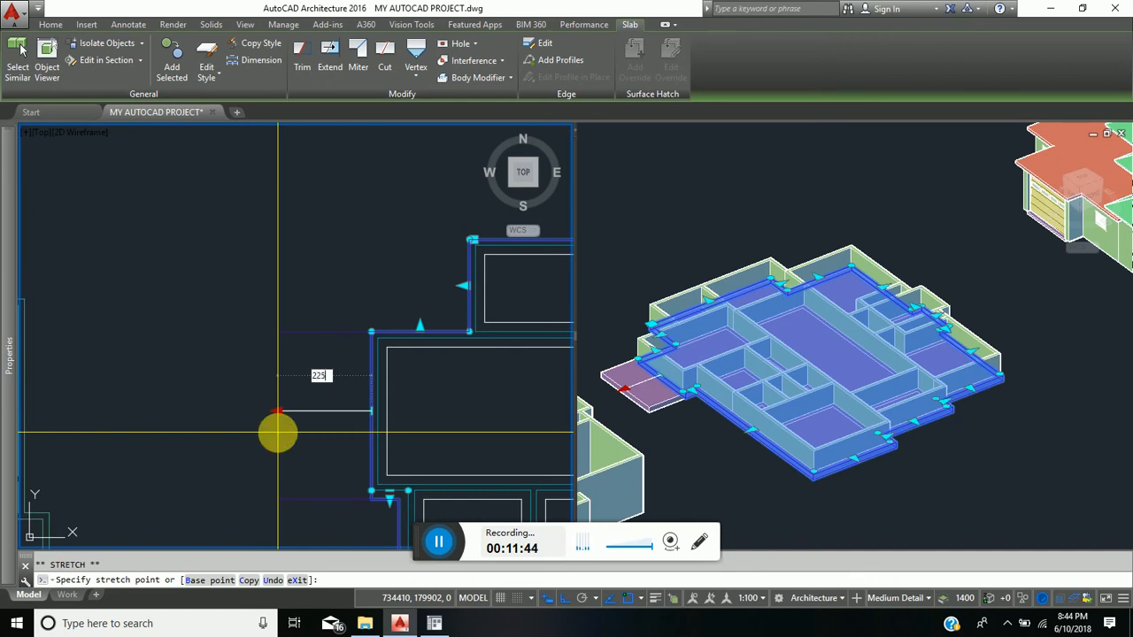
pyautogui.press('Return')
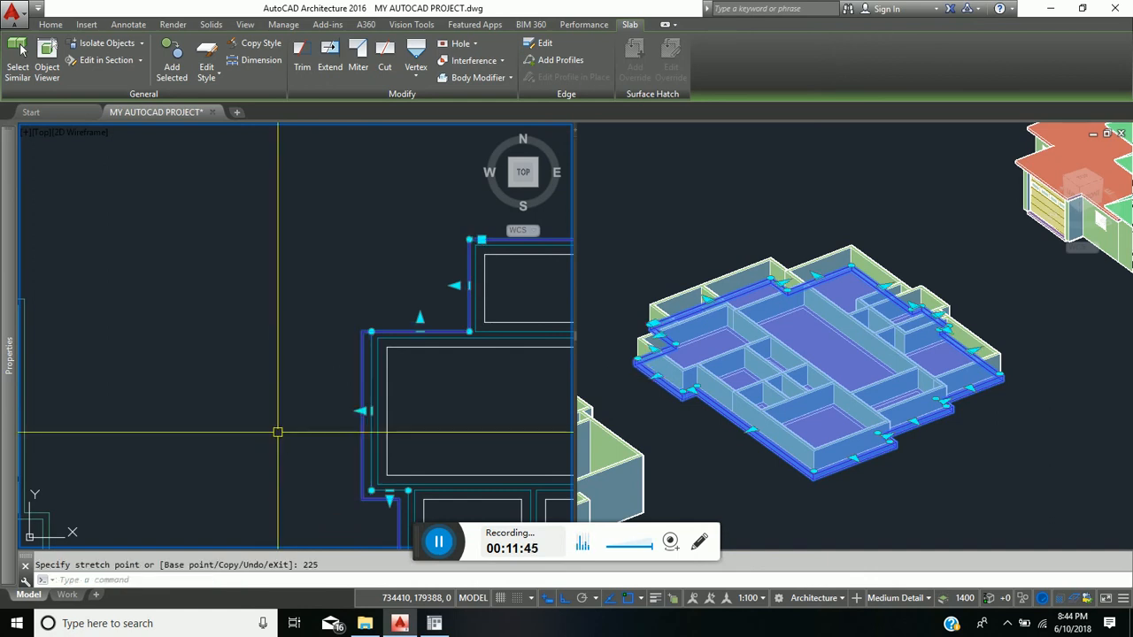
pyautogui.click(420, 322)
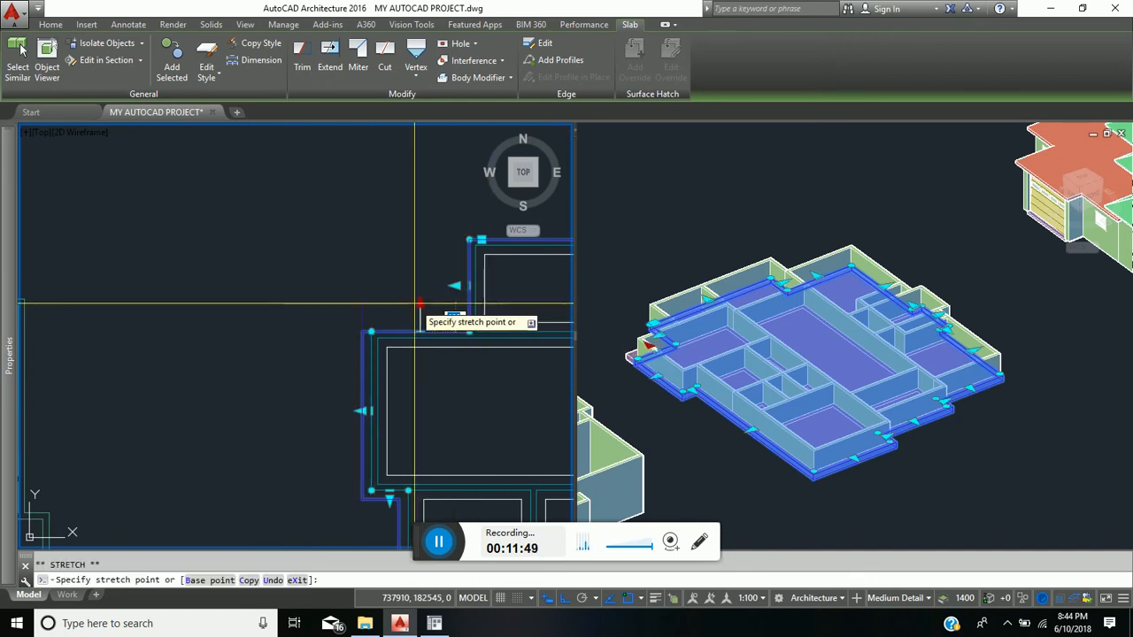
pyautogui.write('225')
pyautogui.press('Return')
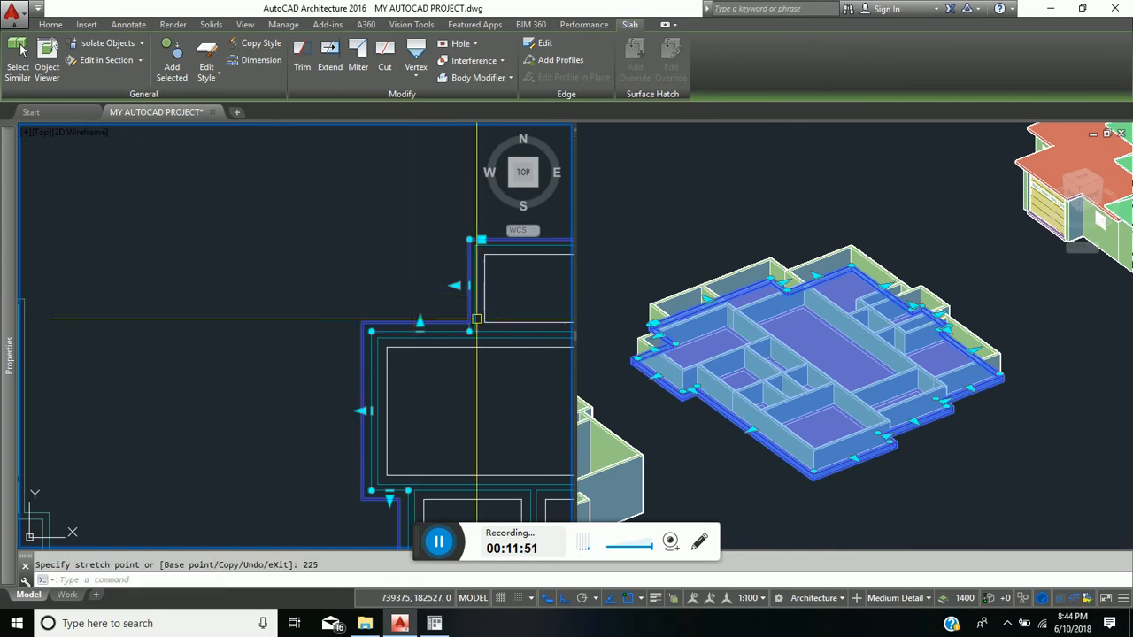
# Stretch the northwest room's west edge and the long north edge of the slab outward by 225 each.
pyautogui.scroll(3, 339, 363)
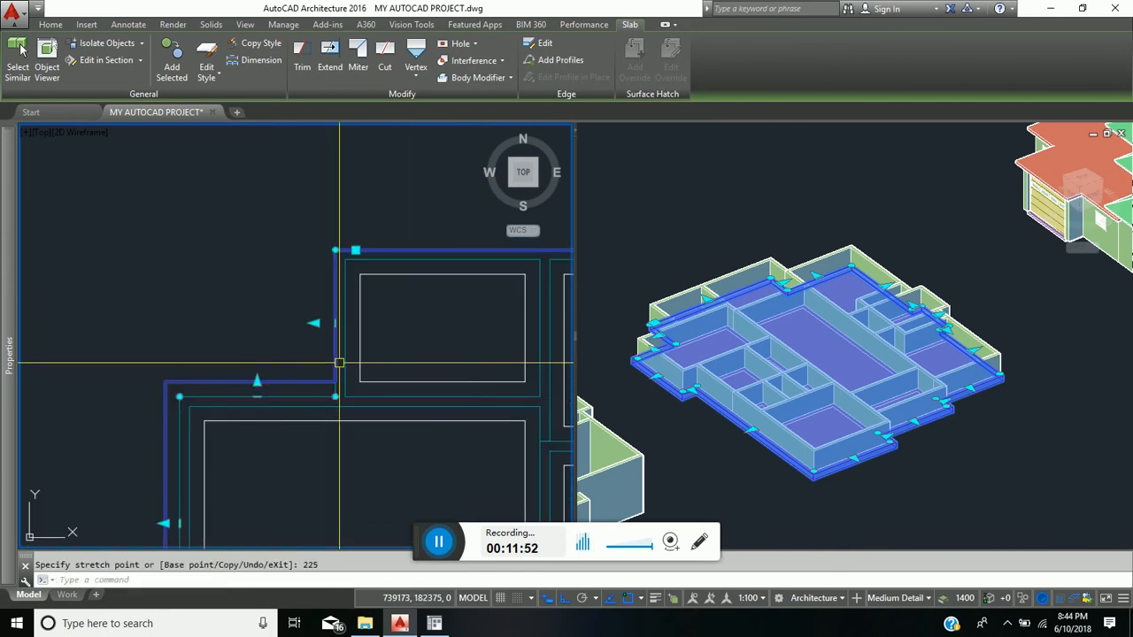
pyautogui.click(313, 323)
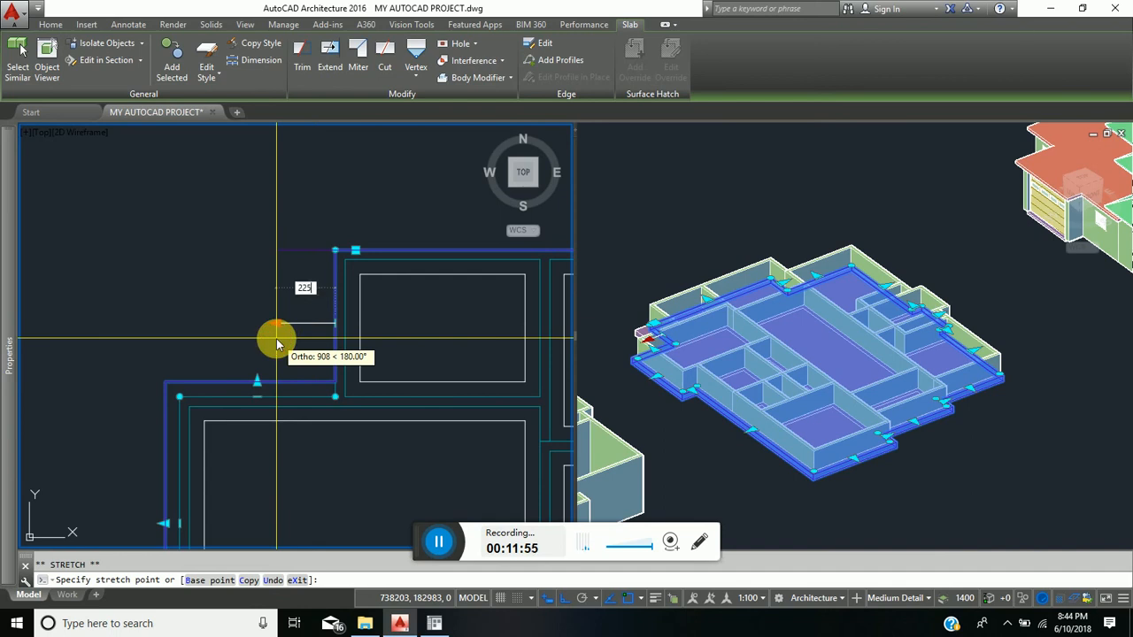
pyautogui.press('Return')
pyautogui.moveTo(312, 330); pyautogui.dragTo(9, 423, button='middle')
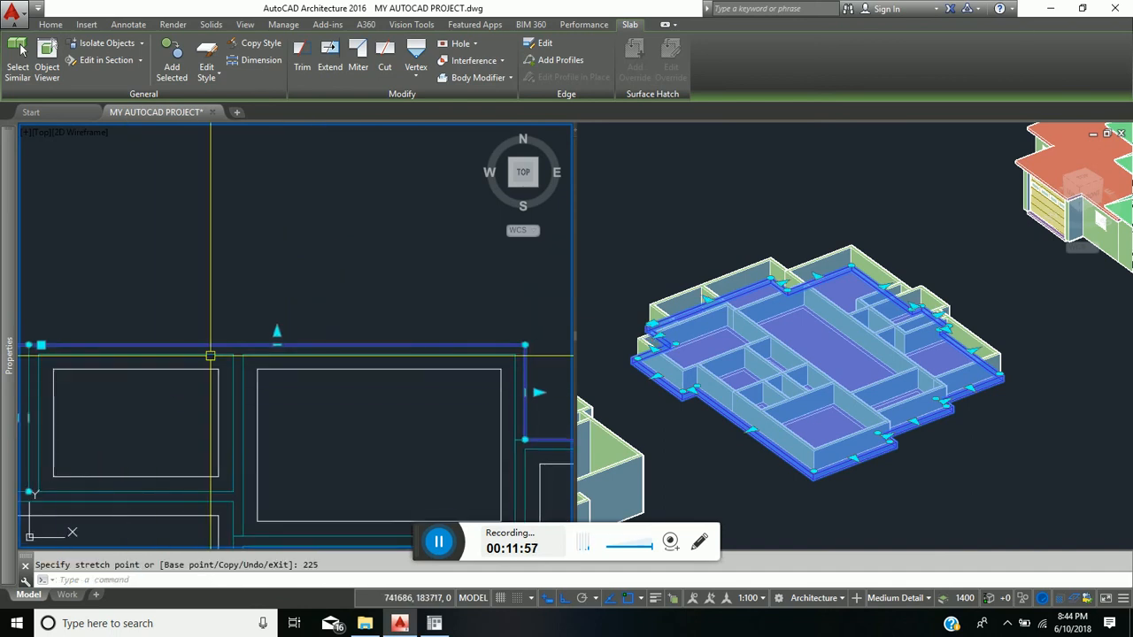
pyautogui.click(277, 332)
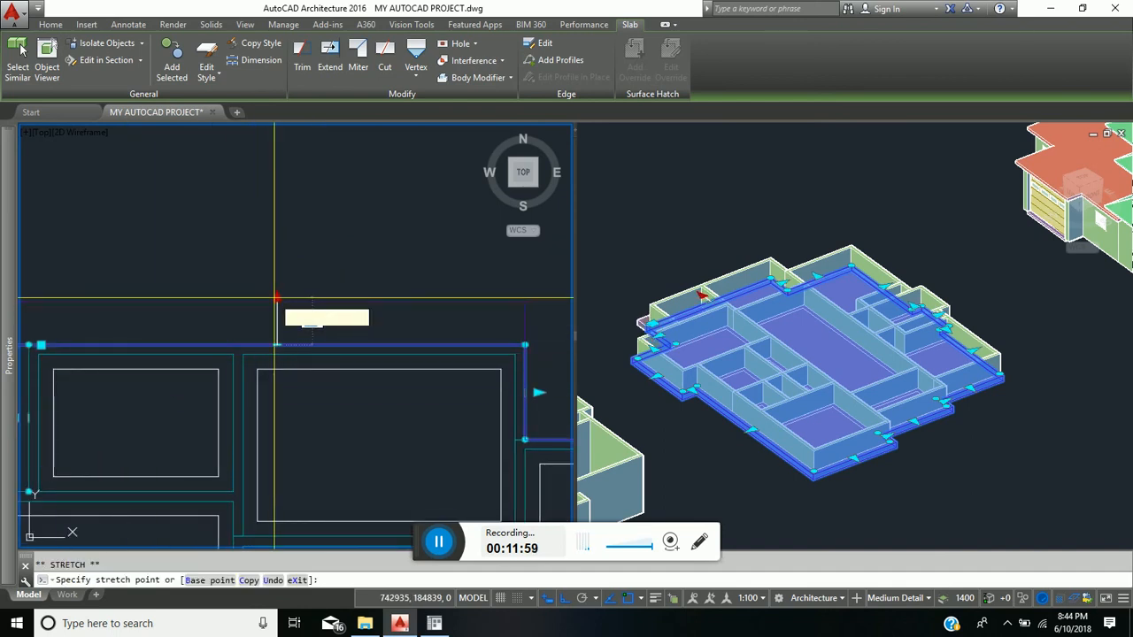
pyautogui.write('225')
pyautogui.press('Return')
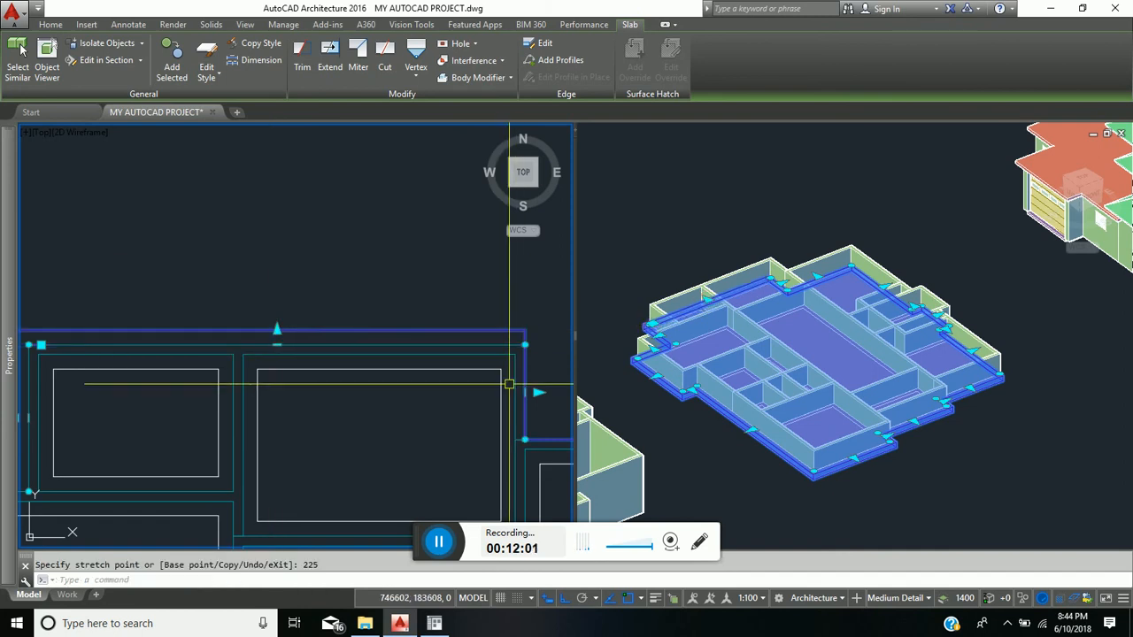
# Stretch the slab's east-facing step edge on the north side and the northeast room's north edge outward by 225 each.
pyautogui.scroll(2, 309, 348)
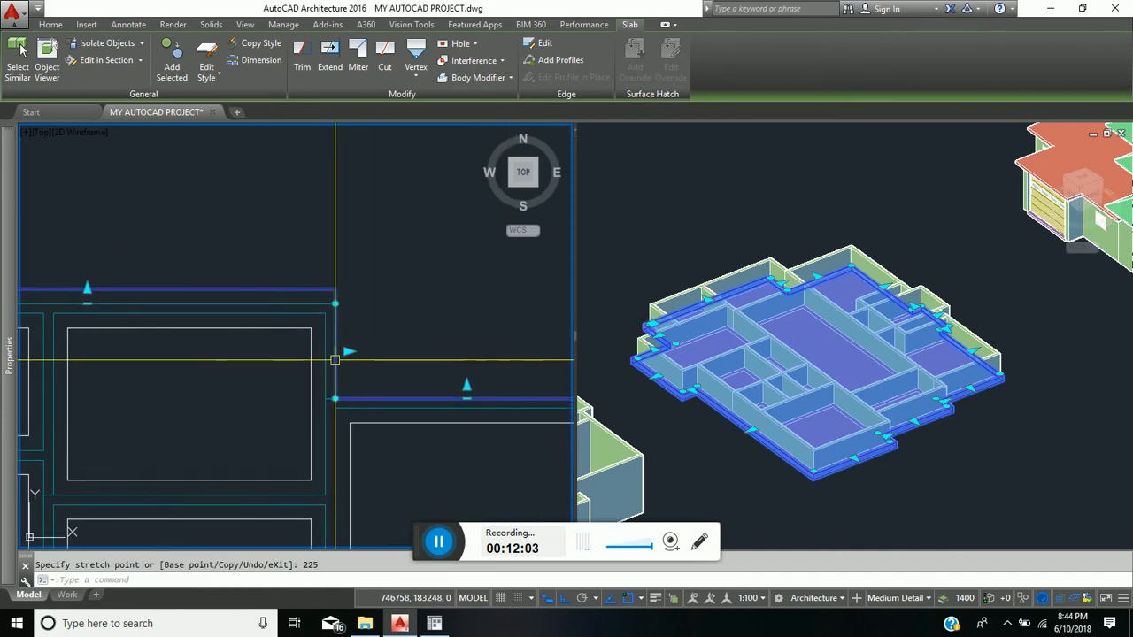
pyautogui.click(349, 352)
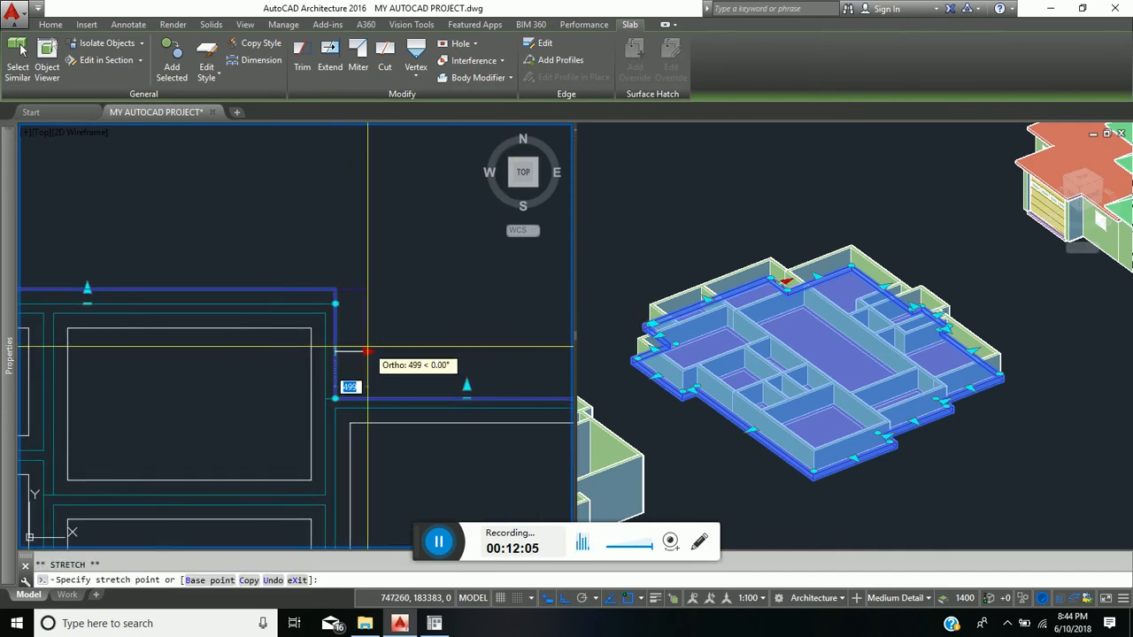
pyautogui.write('225')
pyautogui.press('Return')
pyautogui.moveTo(342, 390); pyautogui.dragTo(148, 350, button='middle')
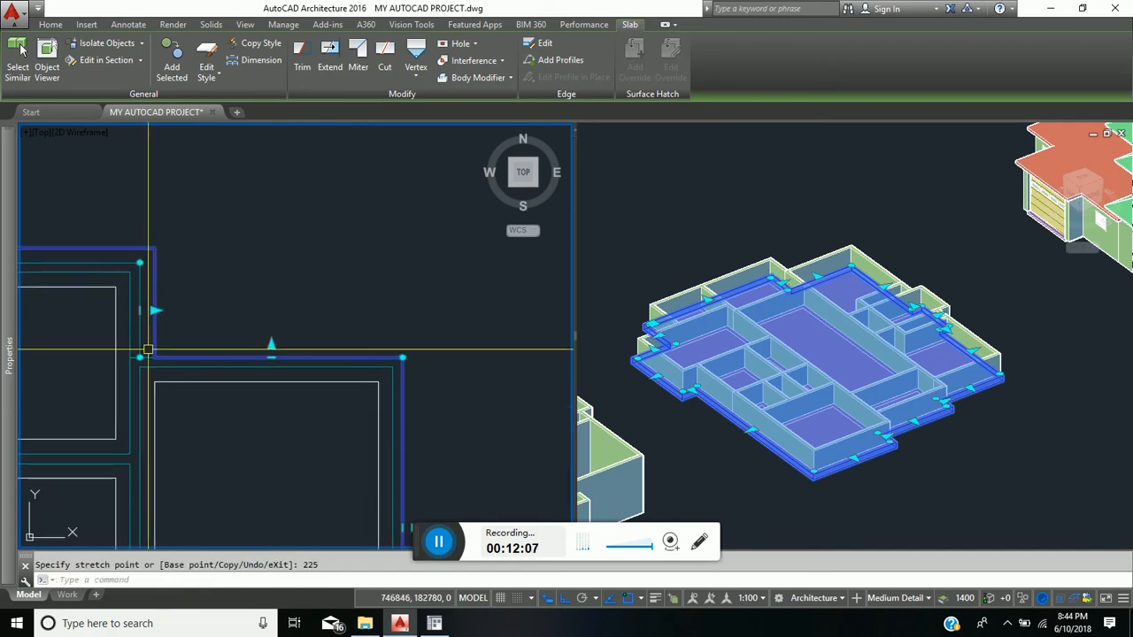
pyautogui.click(274, 346)
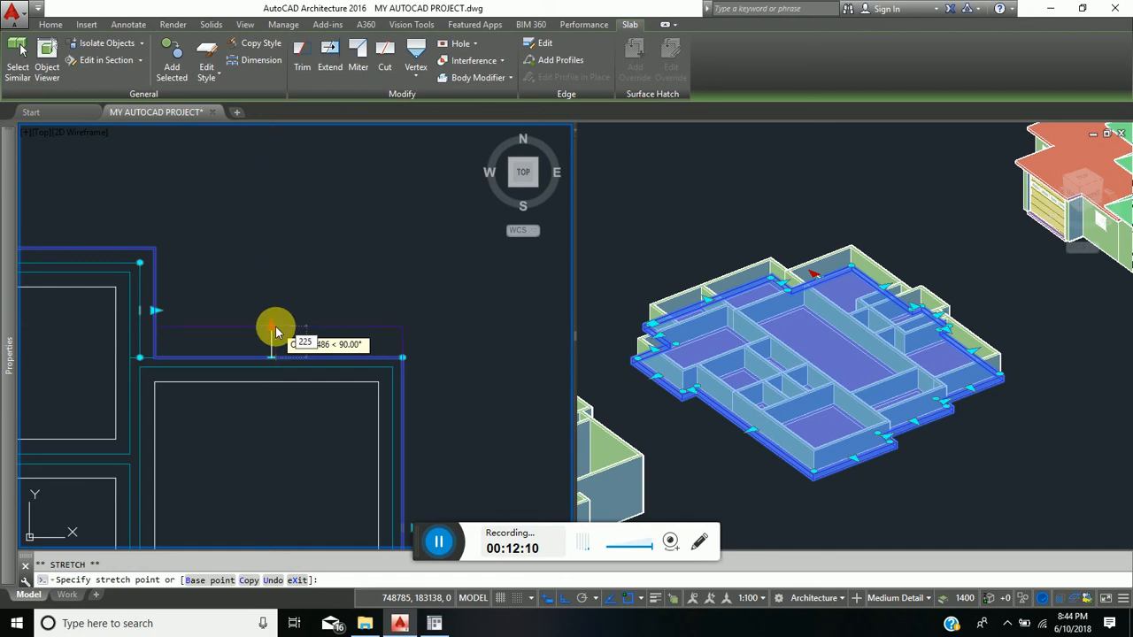
pyautogui.press('Return')
# Stretch the northeast room's east edge and the north-facing edge of the small east projection outward by 225 each.
pyautogui.moveTo(524, 357); pyautogui.dragTo(389, 92, button='middle')
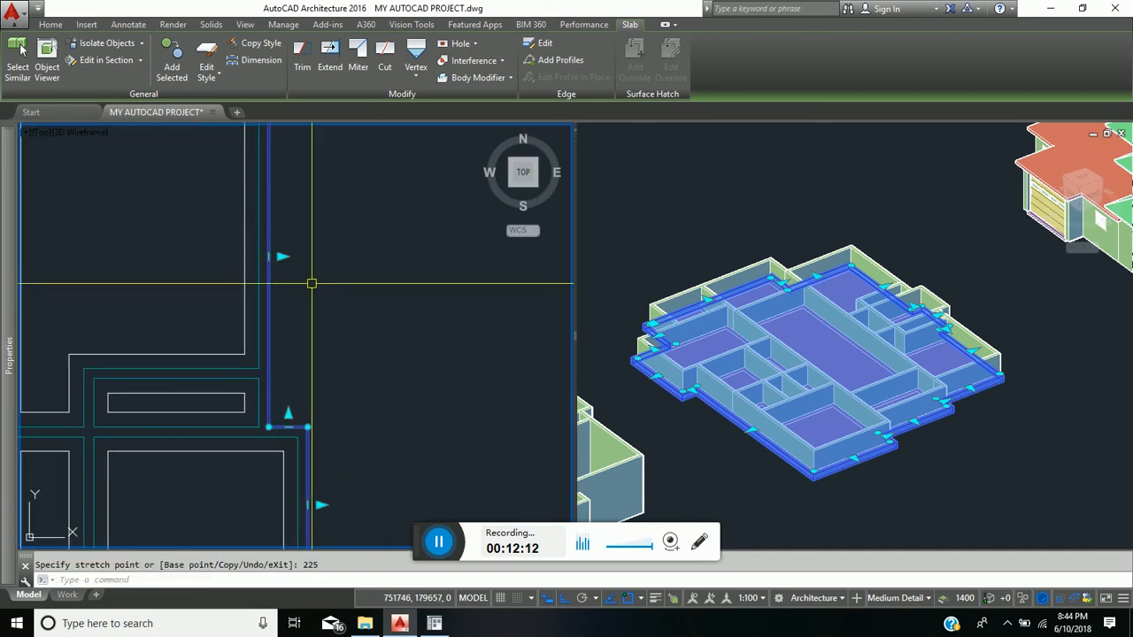
pyautogui.click(281, 257)
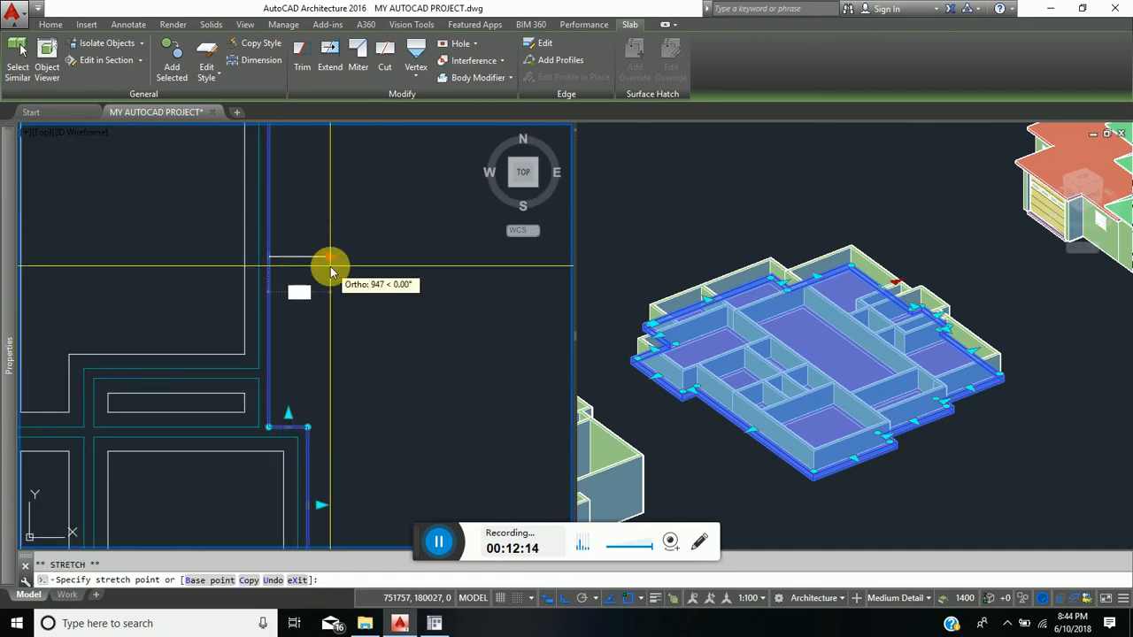
pyautogui.press('Return')
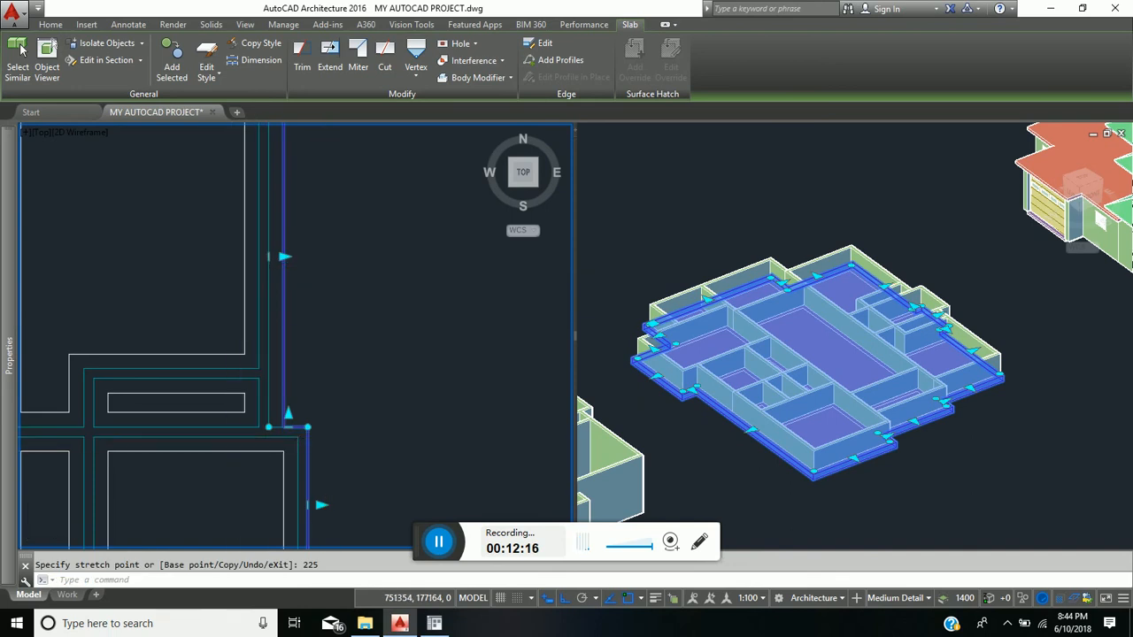
pyautogui.scroll(5, 317, 437)
pyautogui.click(239, 378)
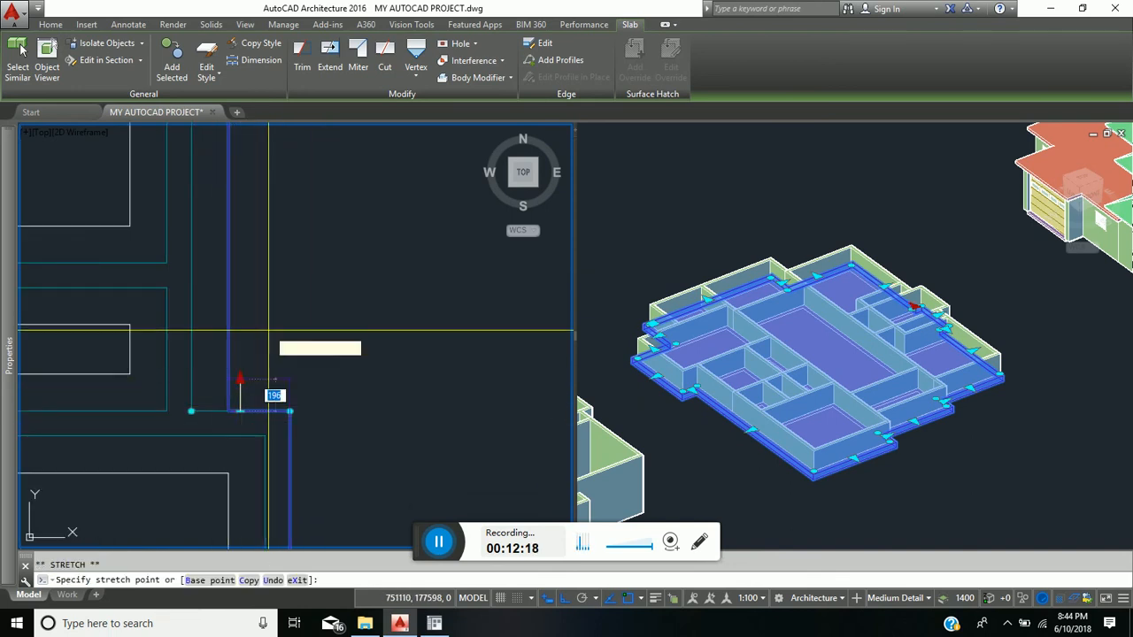
pyautogui.press('Return')
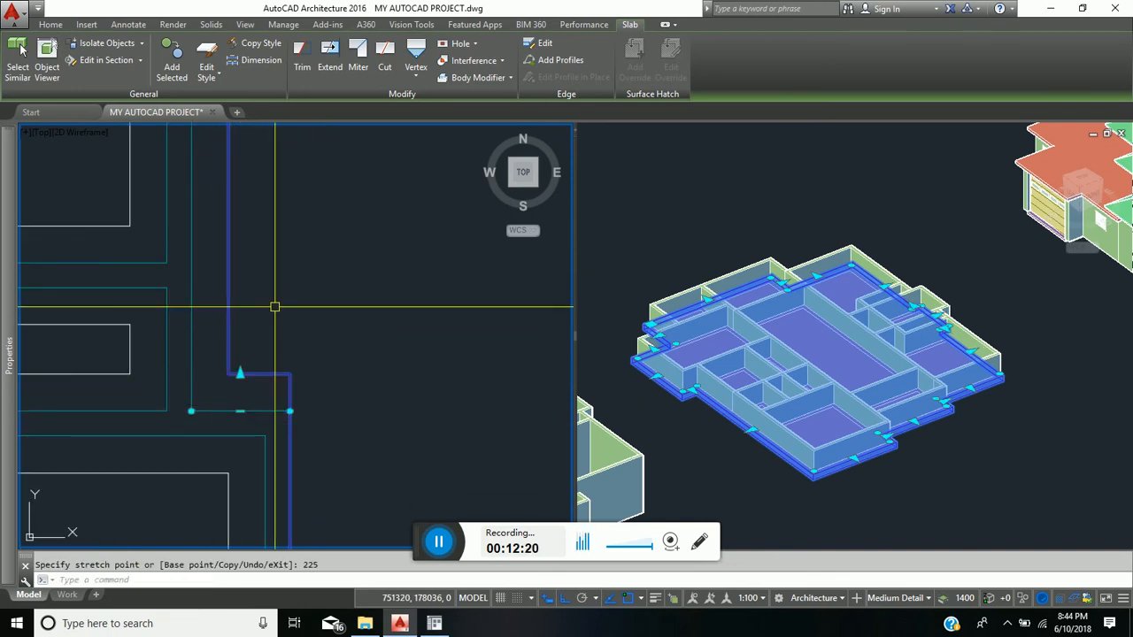
# Stretch the small east projection's east edge and south-facing edge outward by 225 each.
pyautogui.scroll(-4, 227, 488)
pyautogui.moveTo(227, 485); pyautogui.dragTo(191, 256, button='middle')
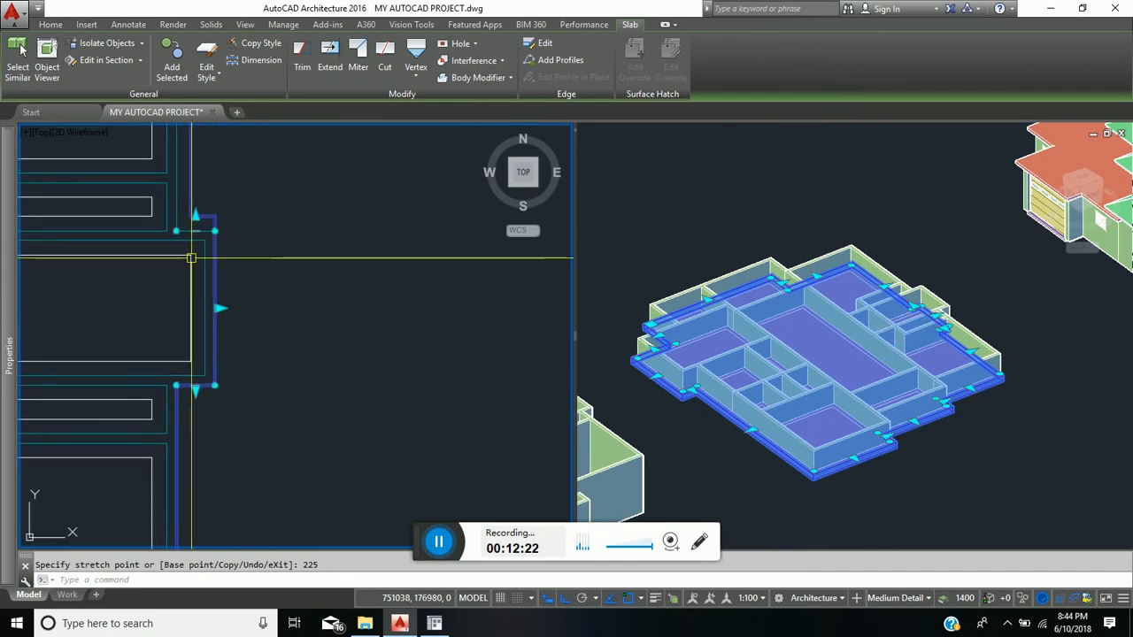
pyautogui.click(221, 308)
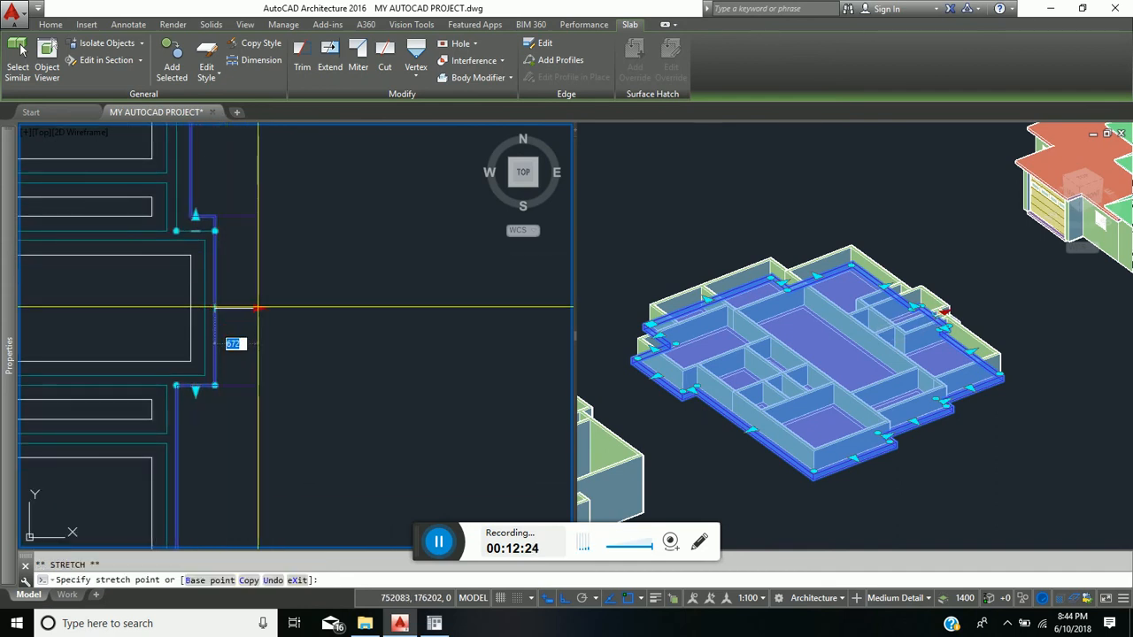
pyautogui.press('Return')
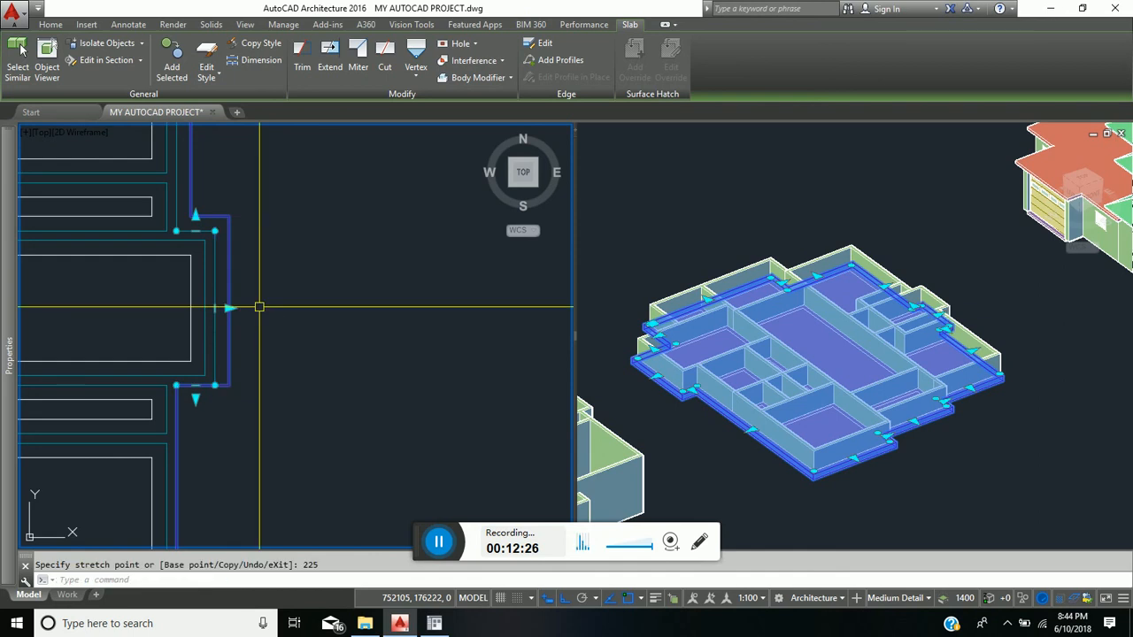
pyautogui.click(196, 399)
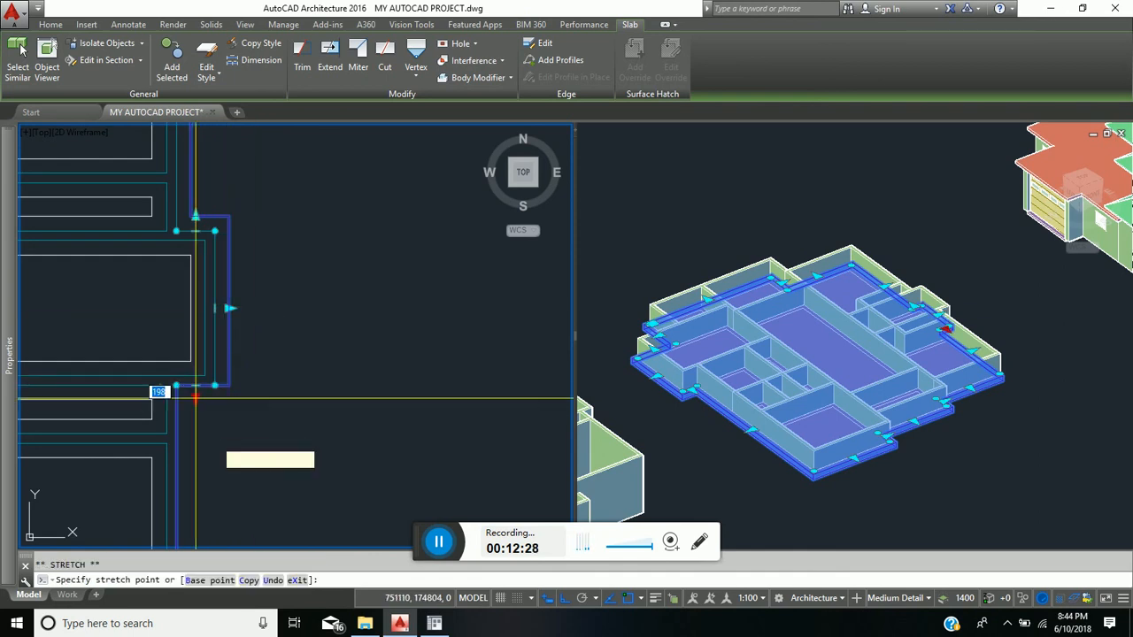
pyautogui.press('Return')
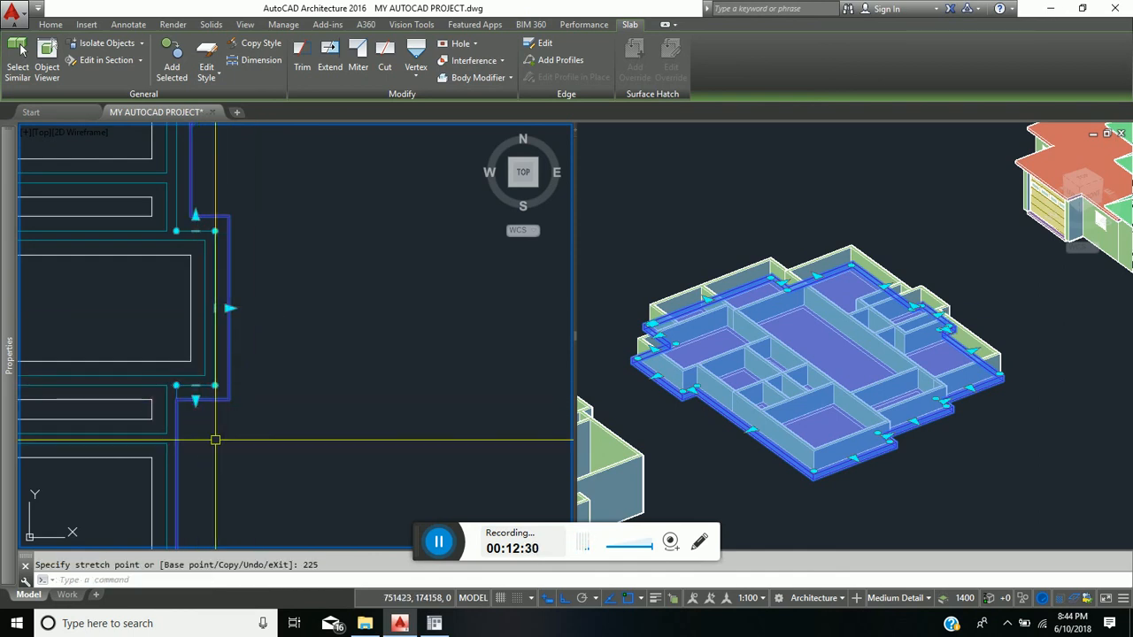
# Stretch the southeast room's east edge outward by 225 and deselect the slab.
pyautogui.moveTo(172, 455); pyautogui.dragTo(147, 199, button='middle')
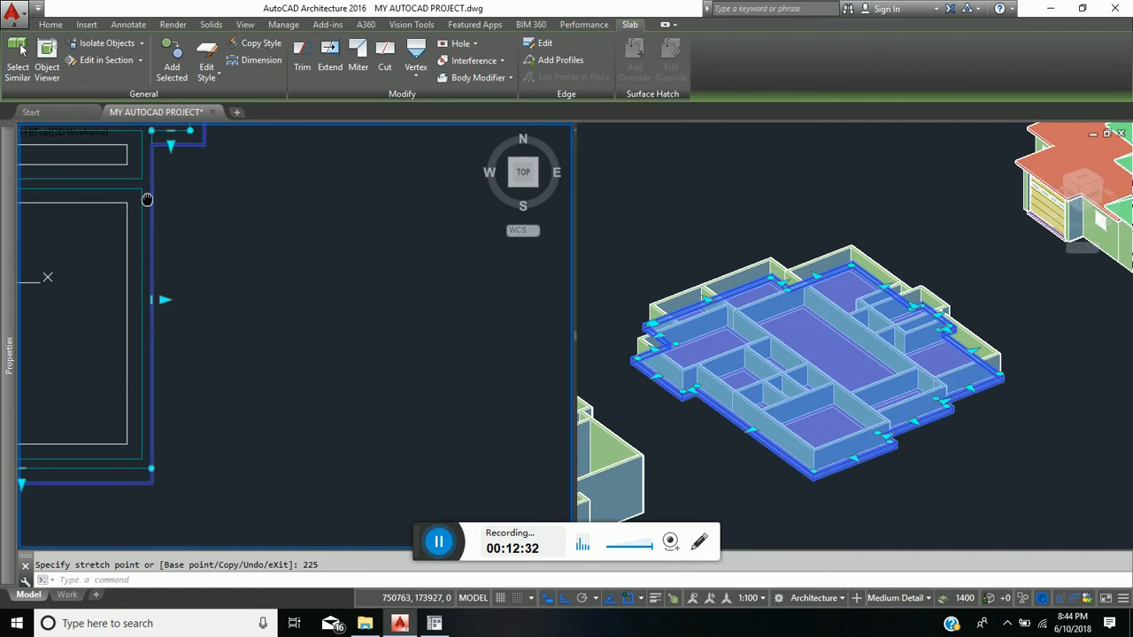
pyautogui.click(166, 297)
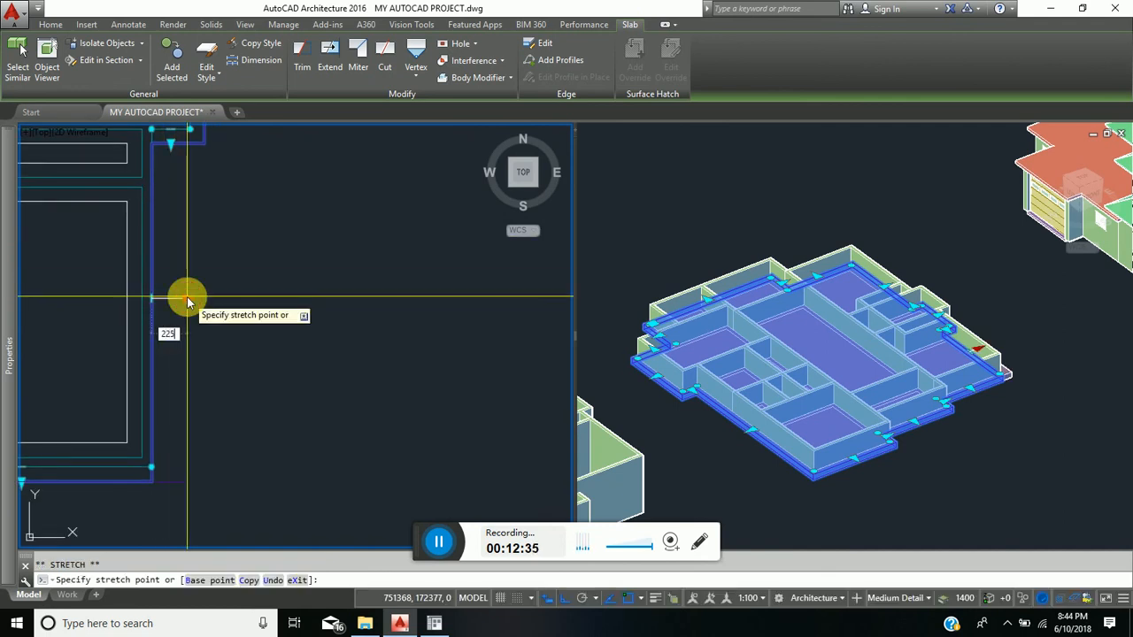
pyautogui.press('Return')
pyautogui.scroll(-2, 238, 336)
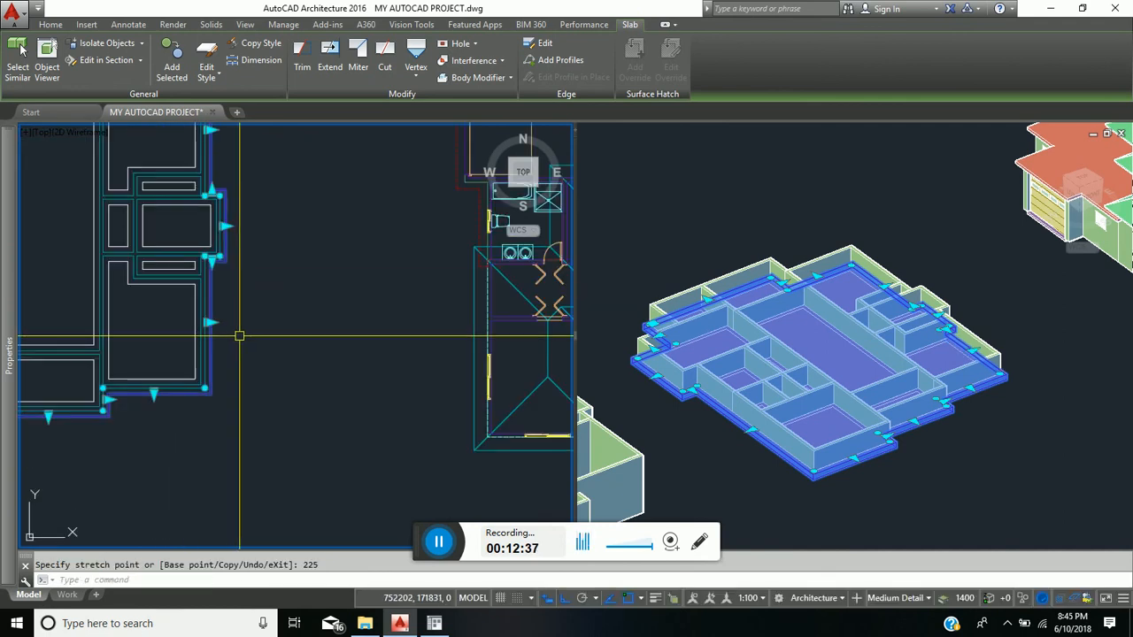
pyautogui.press('Escape')
pyautogui.scroll(2, 221, 410)
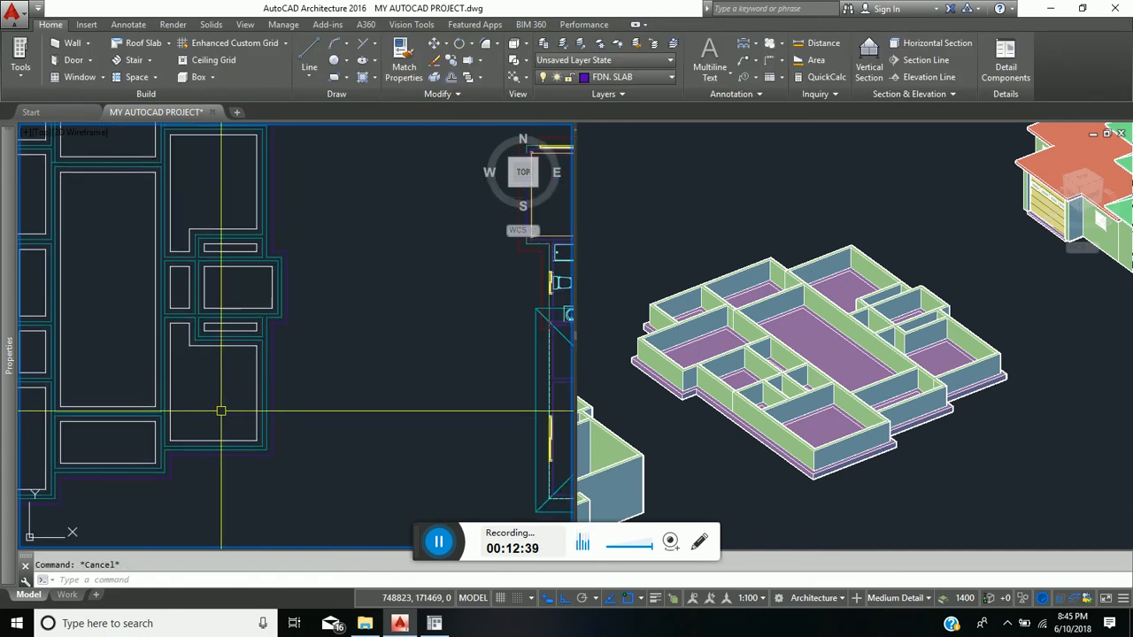
# Inspect the slab's extended edges around the foundation walls in the 3D view.
pyautogui.moveTo(221, 410); pyautogui.dragTo(412, 371, button='middle')
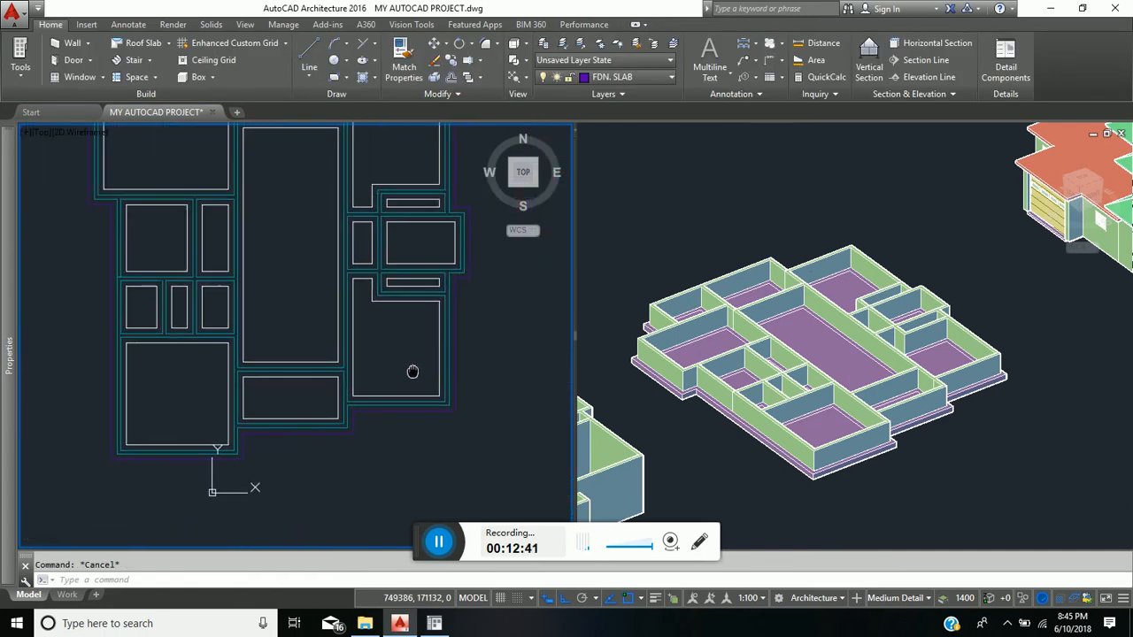
pyautogui.click(719, 395)
pyautogui.scroll(5, 686, 380)
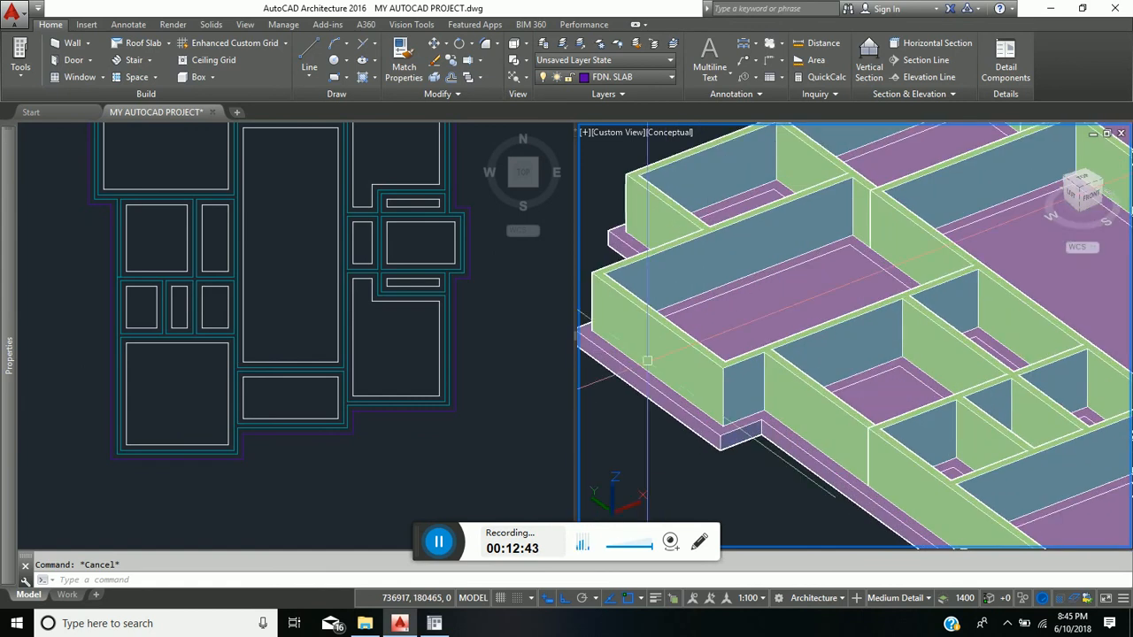
pyautogui.moveTo(676, 352); pyautogui.dragTo(722, 334, button='middle')
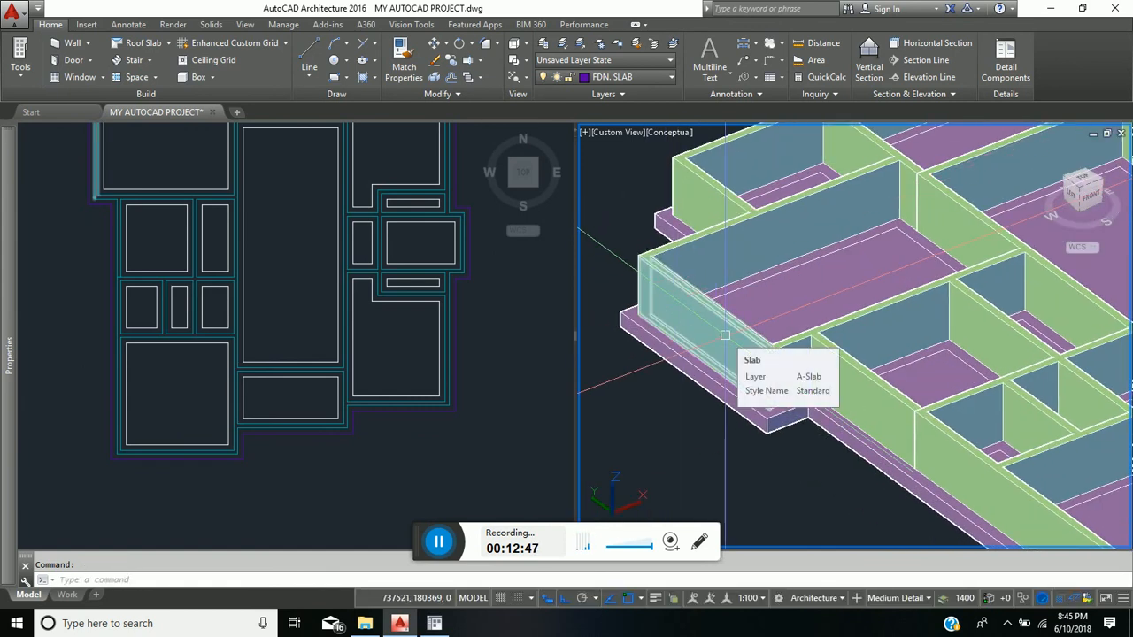
pyautogui.scroll(-2, 725, 334)
pyautogui.moveTo(779, 329); pyautogui.dragTo(744, 369, button='middle')
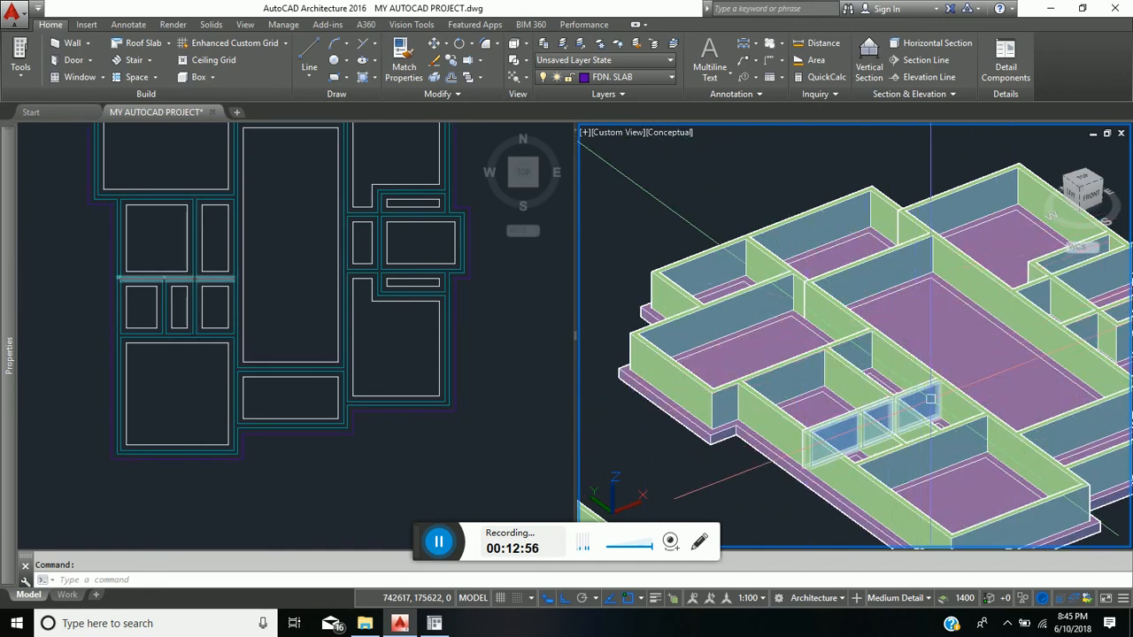
pyautogui.scroll(-3, 722, 413)
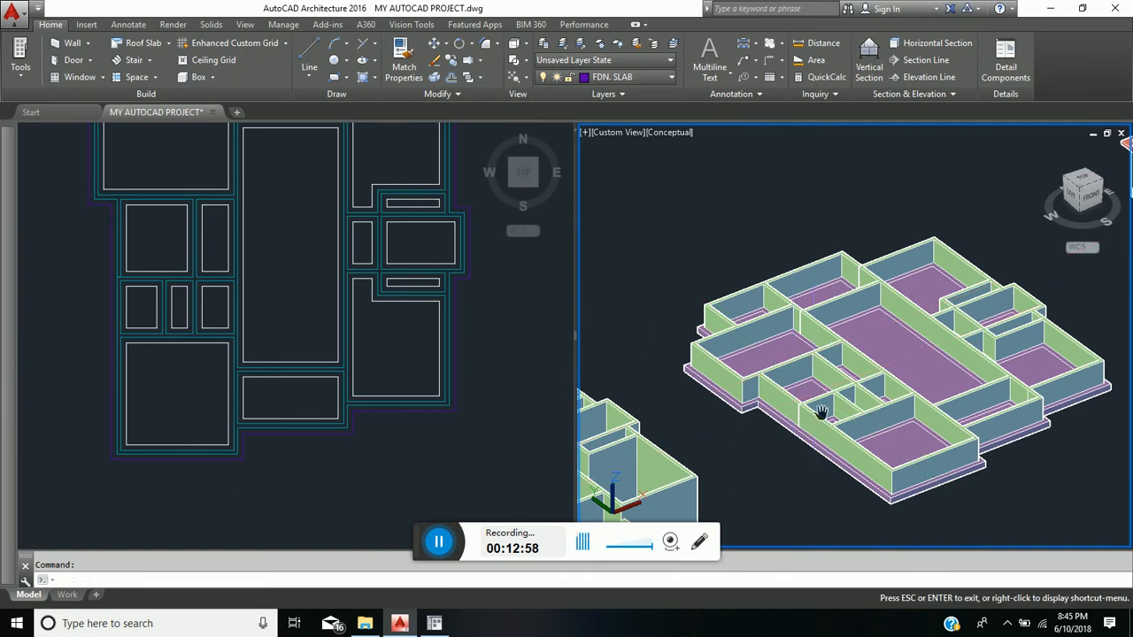
pyautogui.moveTo(719, 379); pyautogui.dragTo(781, 380, button='middle')
# Start adding holes to the foundation slab, picking the inner outlines of the three northern rooms, the large central room and the northwest room.
pyautogui.click(311, 333)
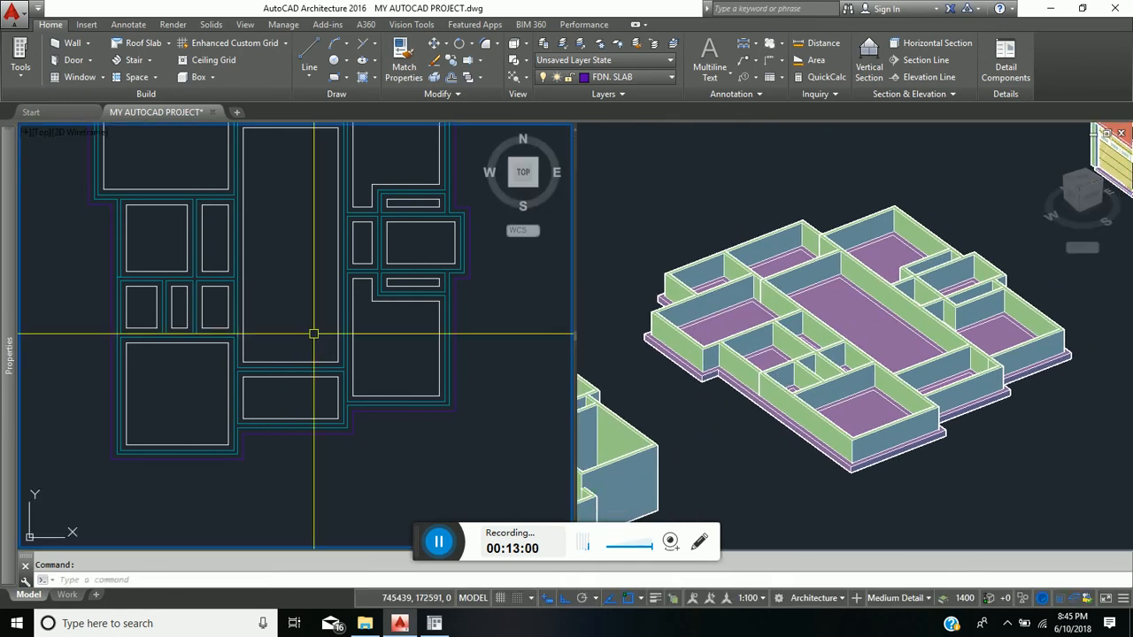
pyautogui.scroll(-4, 279, 406)
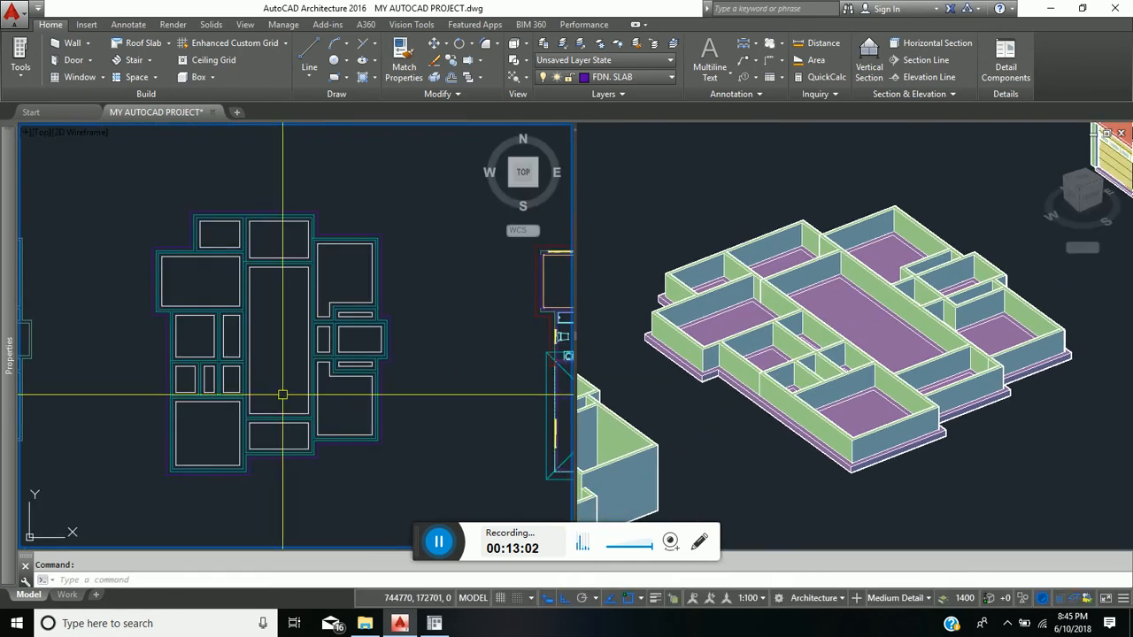
pyautogui.moveTo(283, 394); pyautogui.dragTo(262, 430, button='middle')
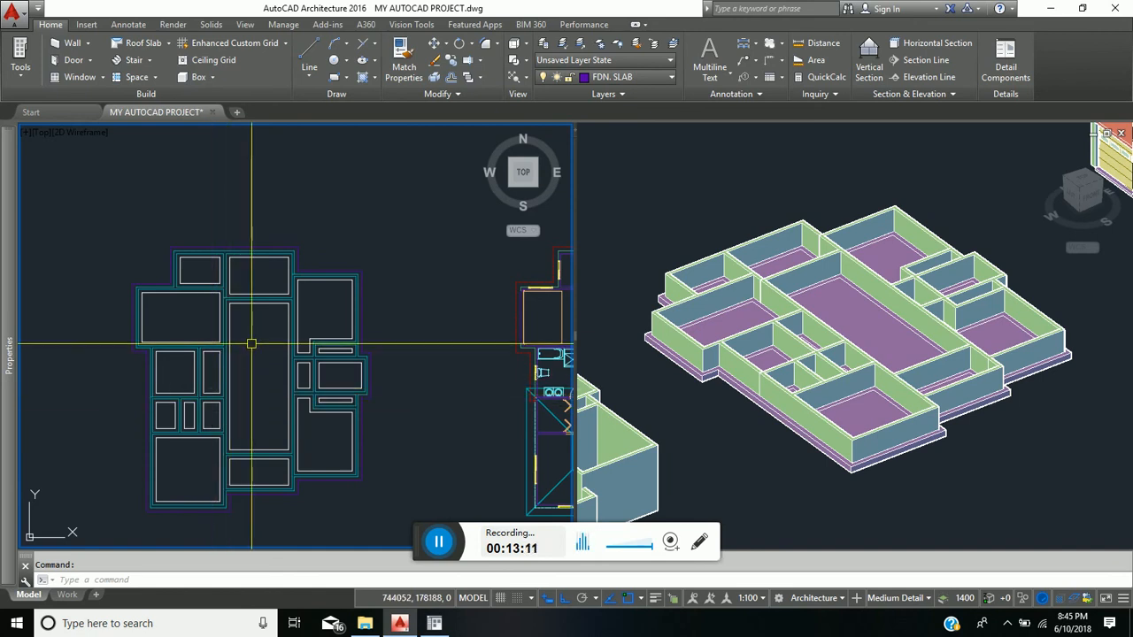
pyautogui.scroll(2, 254, 258)
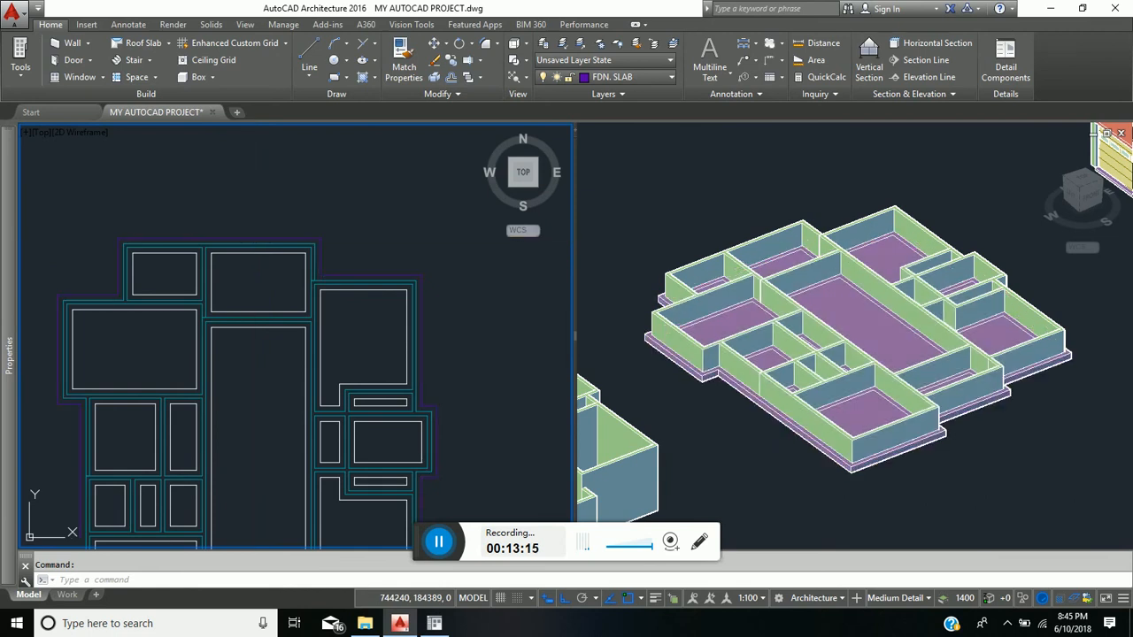
pyautogui.click(251, 237)
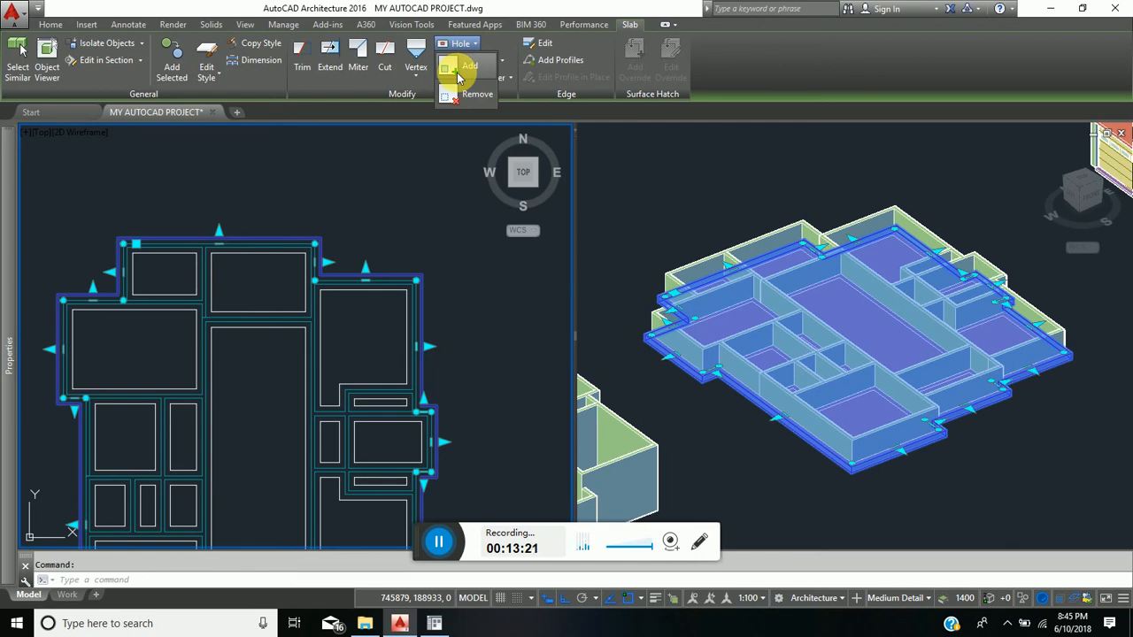
pyautogui.click(457, 74)
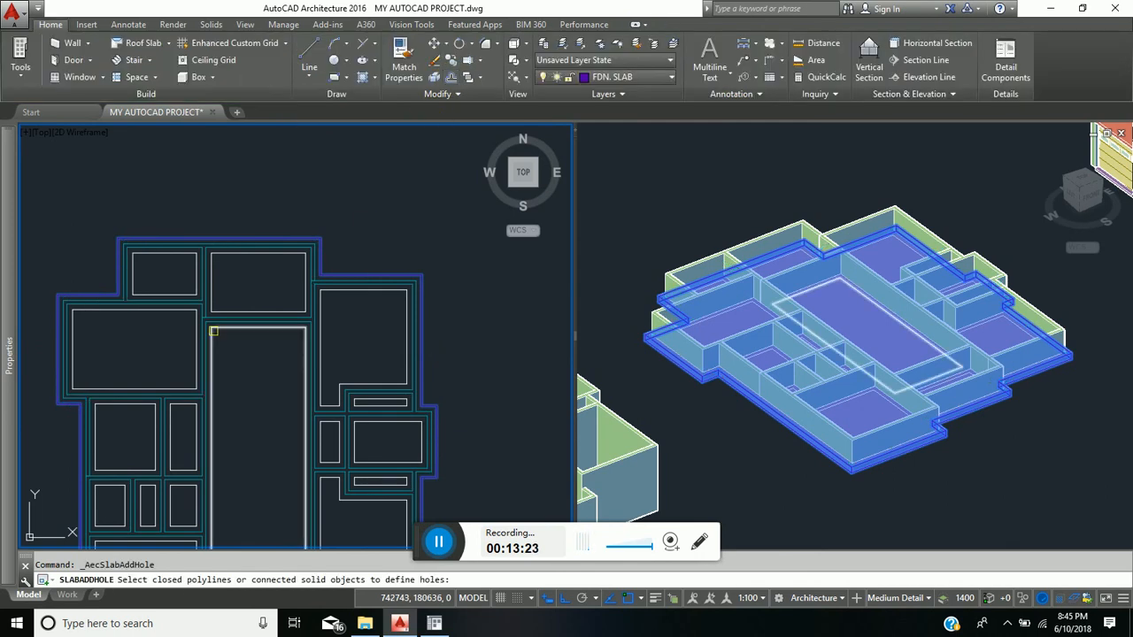
pyautogui.scroll(2, 166, 265)
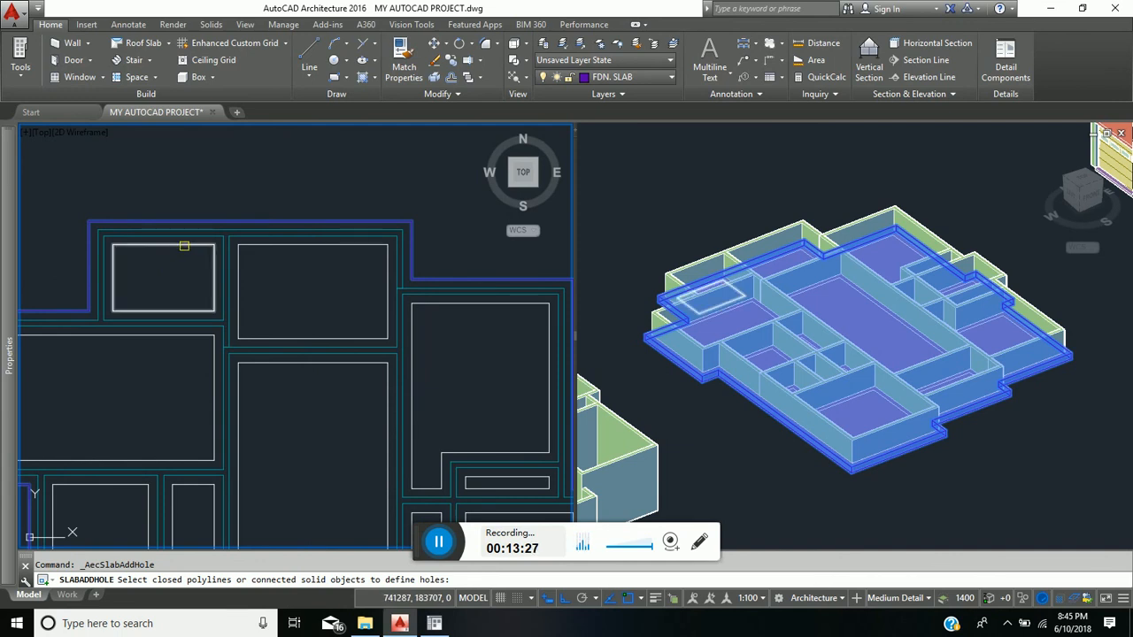
pyautogui.click(185, 247)
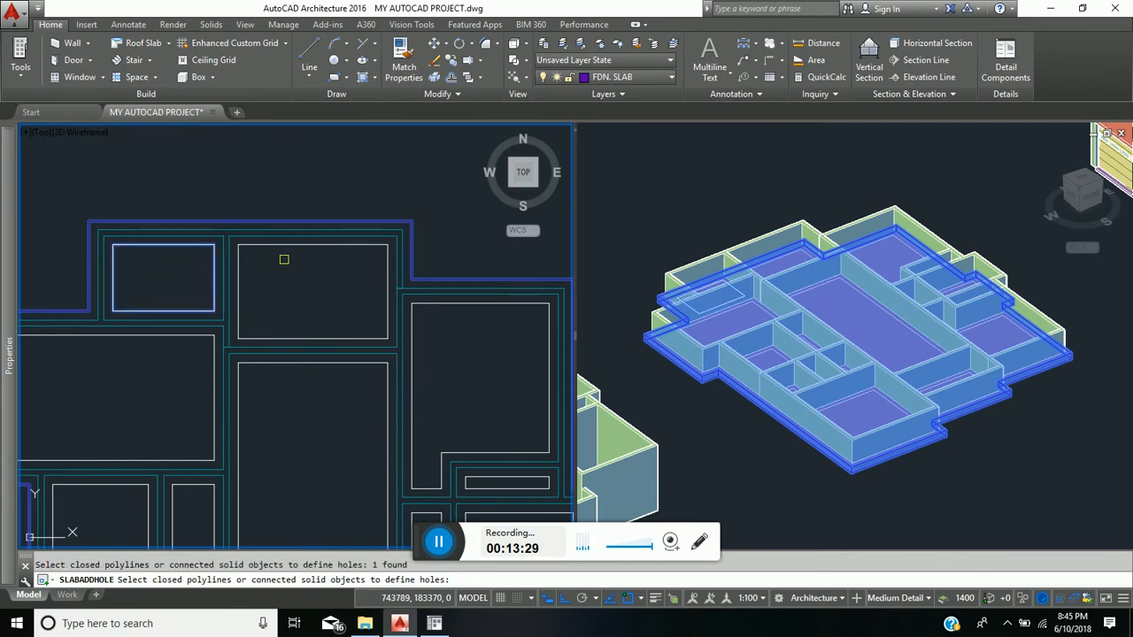
pyautogui.click(287, 246)
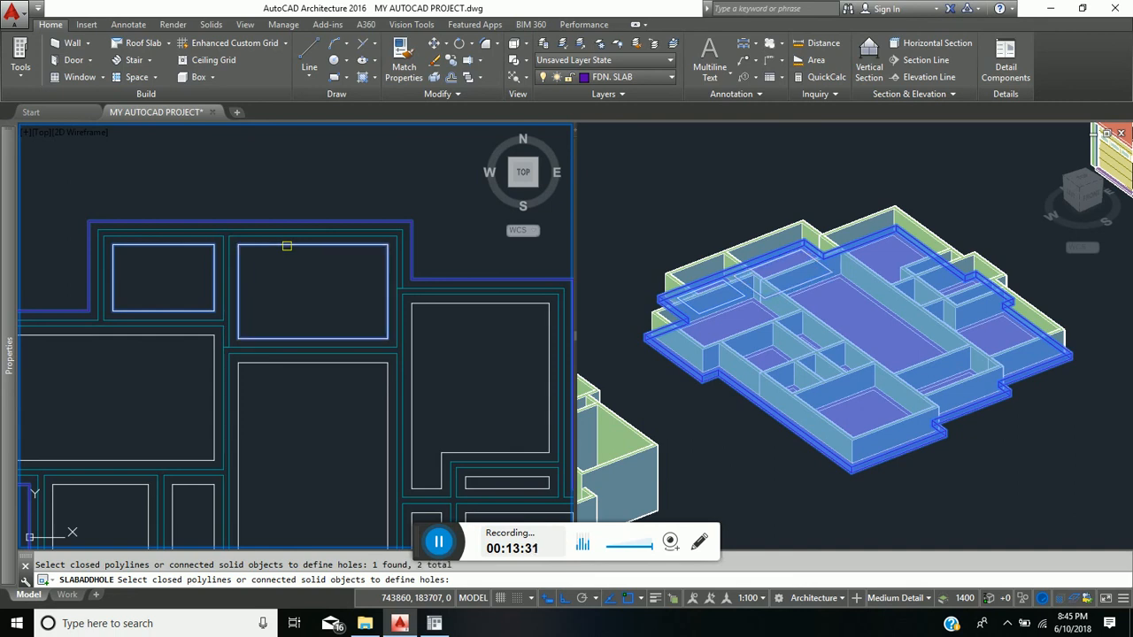
pyautogui.click(458, 303)
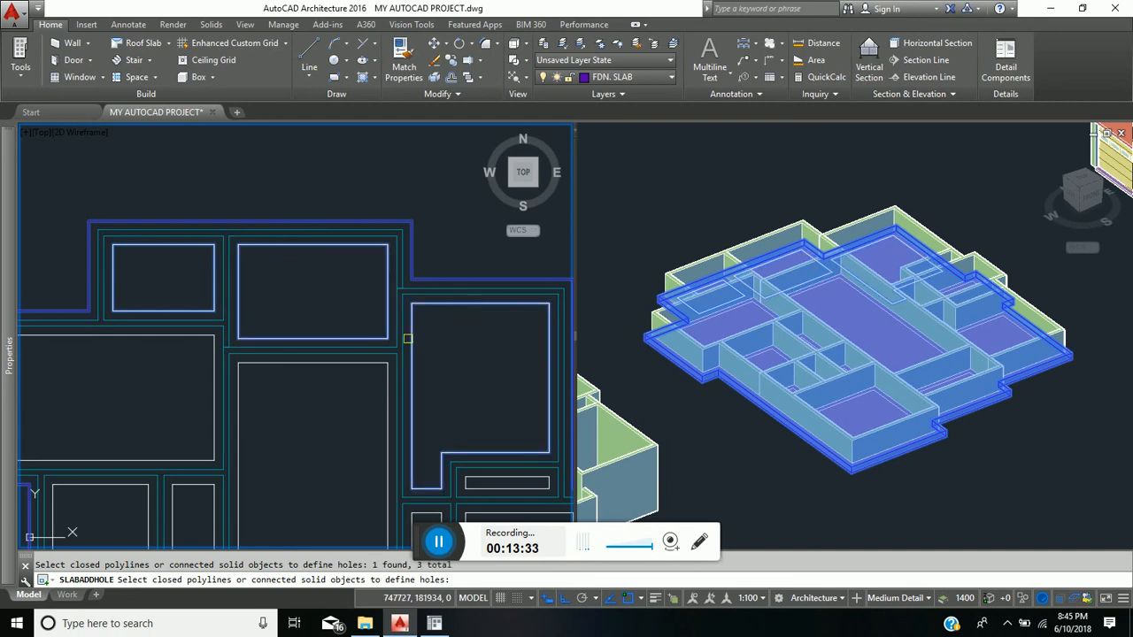
pyautogui.click(337, 364)
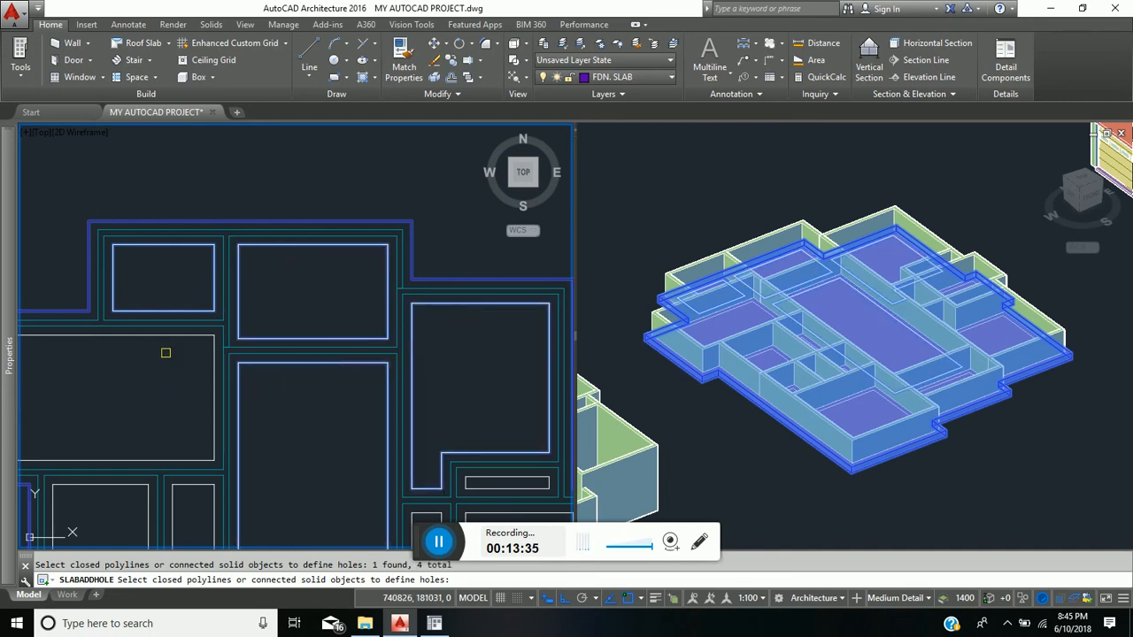
pyautogui.click(169, 334)
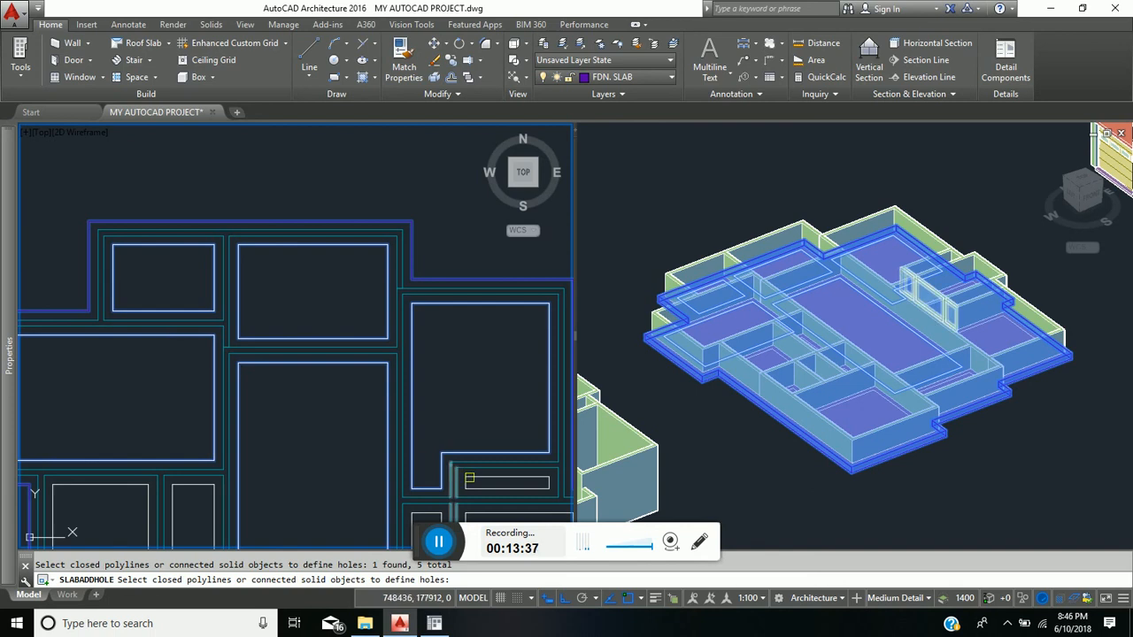
# Add the inner outlines of the small east rooms, the five western rooms and the large southwest room to the hole selection.
pyautogui.moveTo(459, 478); pyautogui.dragTo(441, 298, button='middle')
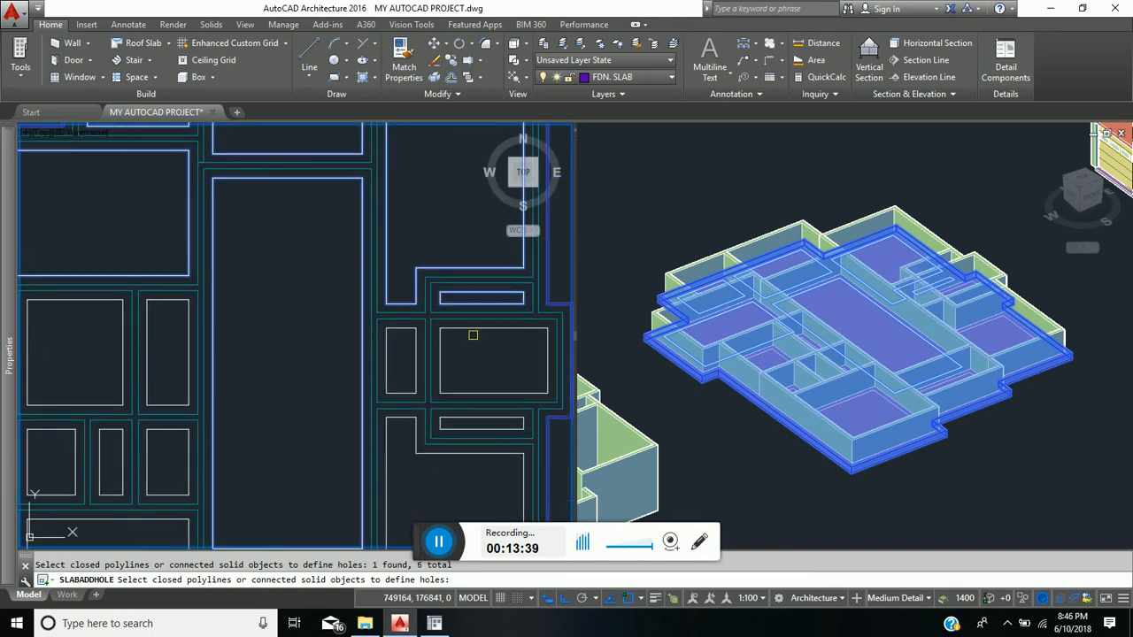
pyautogui.click(475, 329)
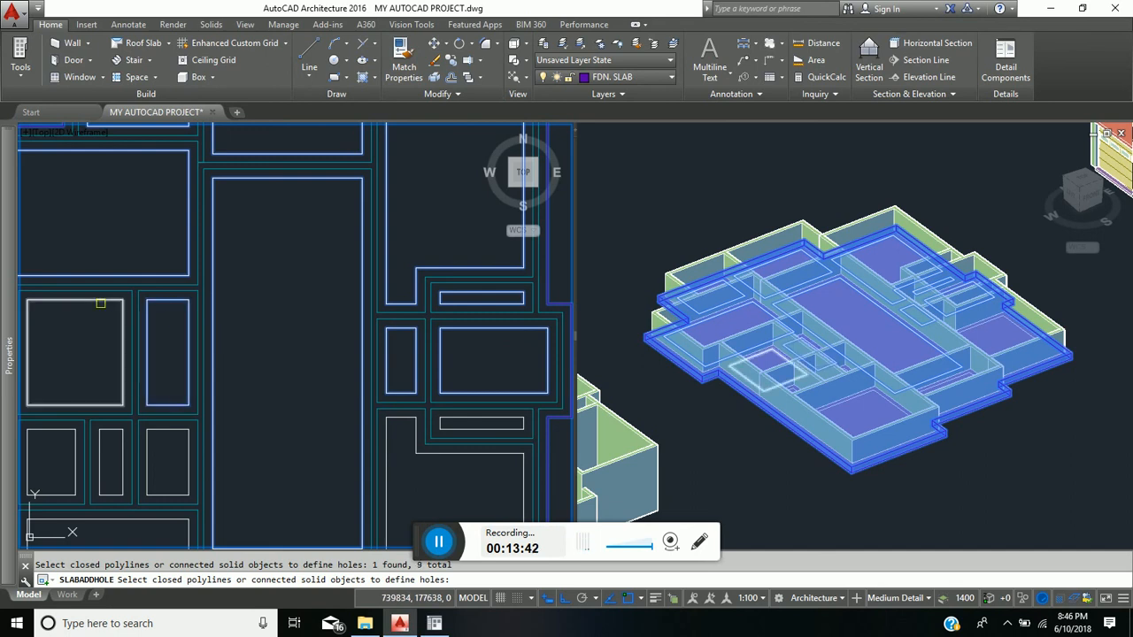
pyautogui.moveTo(101, 308)
pyautogui.mouseDown(button='middle')
pyautogui.moveTo(159, 322)
pyautogui.moveTo(222, 294)
pyautogui.mouseUp(button='middle')
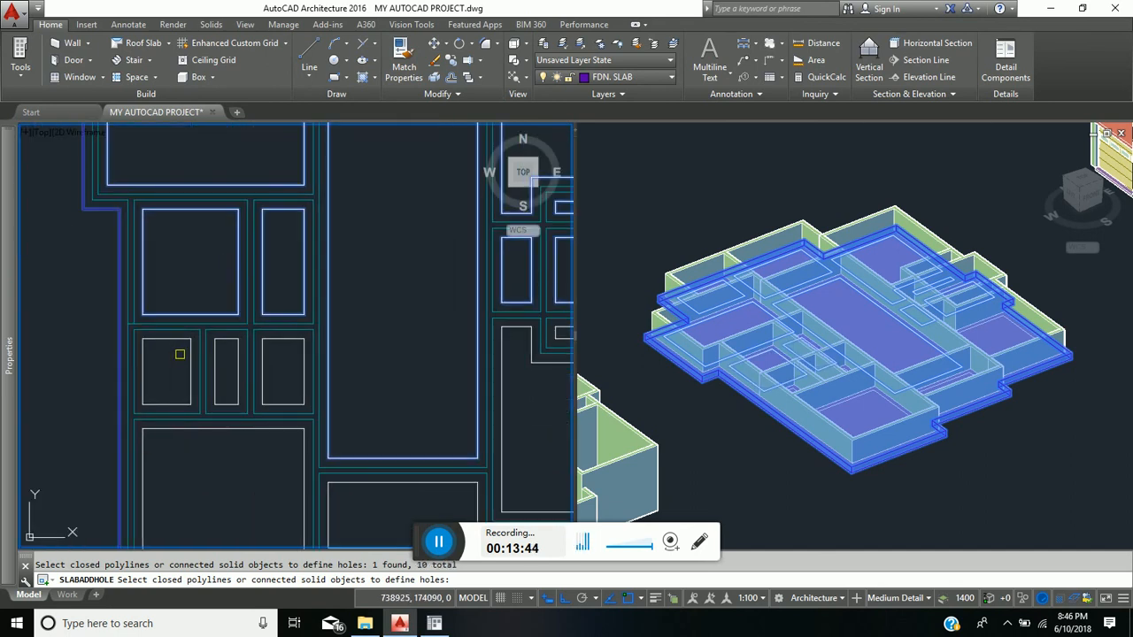
pyautogui.click(186, 340)
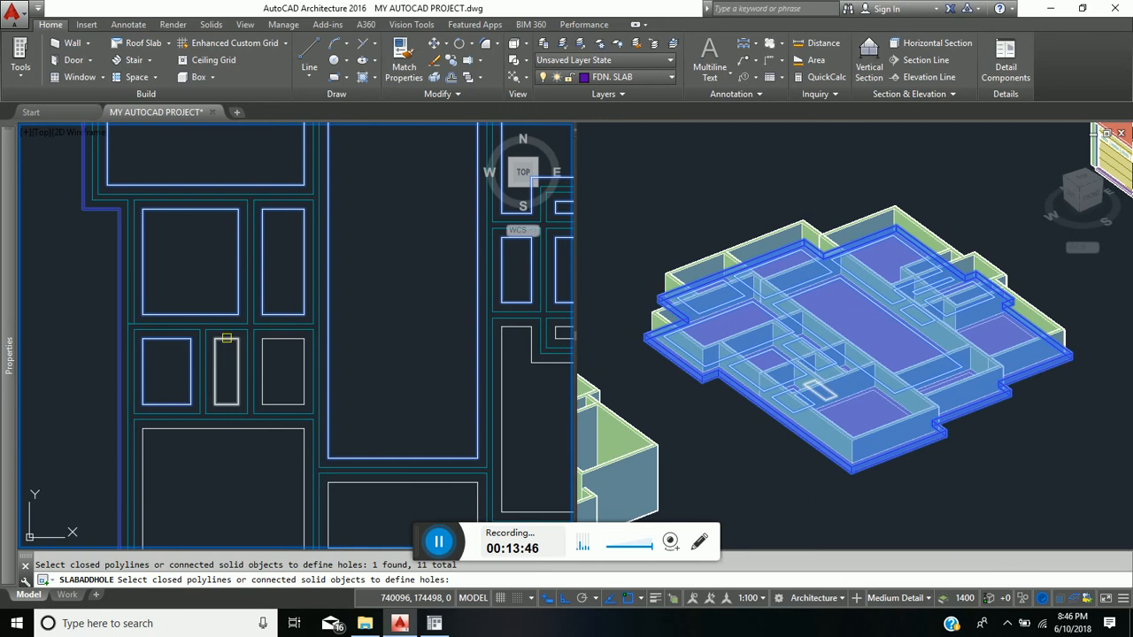
pyautogui.click(255, 429)
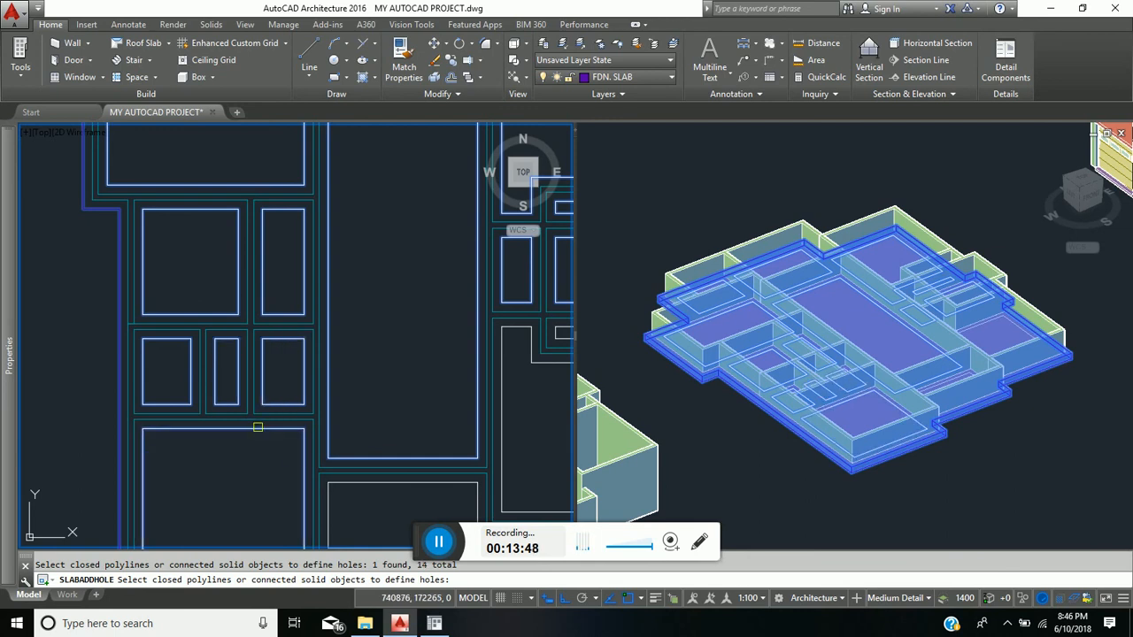
# Add the south-central, southeast and remaining narrow east outlines, then cut all the holes with the layout geometry erased and deselect the slab.
pyautogui.moveTo(290, 456); pyautogui.dragTo(208, 347, button='middle')
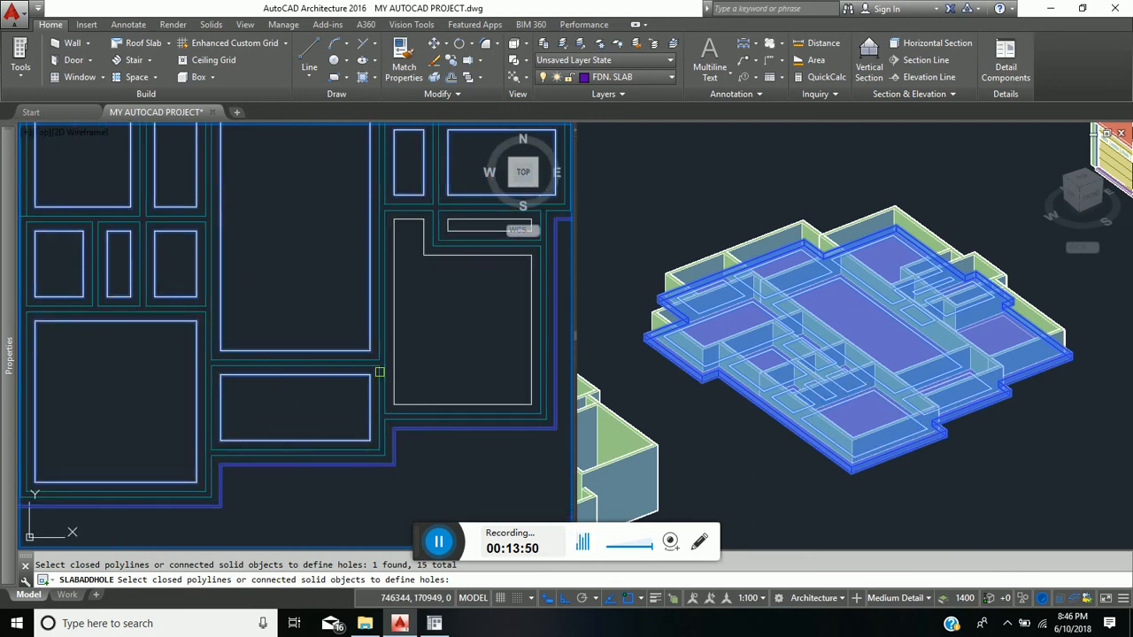
pyautogui.click(394, 358)
pyautogui.moveTo(397, 357); pyautogui.dragTo(399, 384, button='middle')
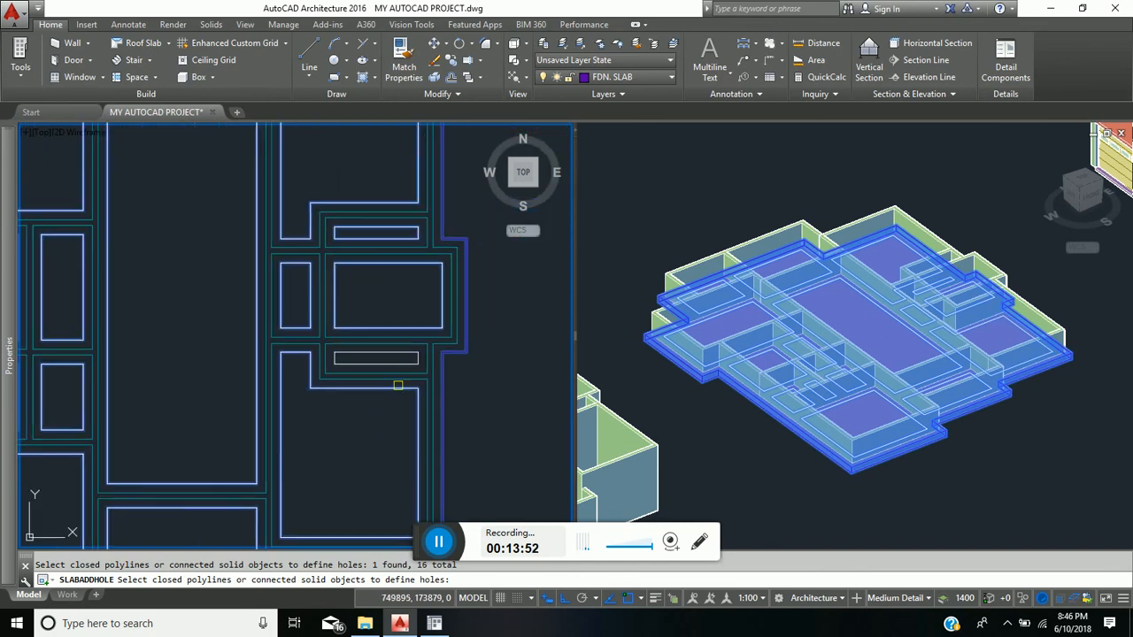
pyautogui.scroll(-5, 416, 358)
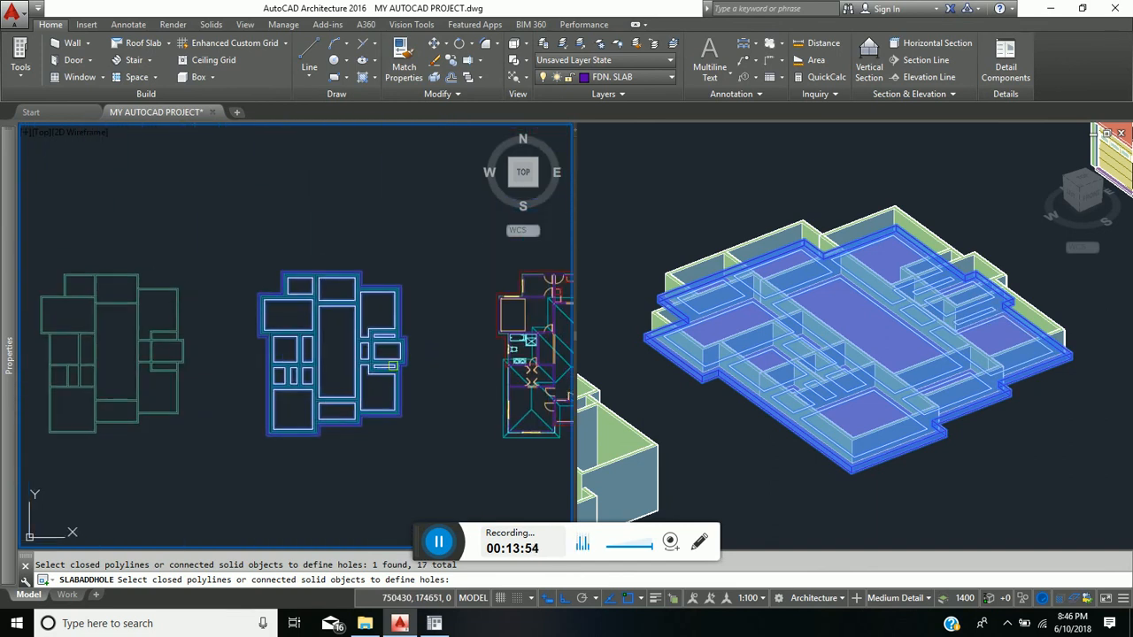
pyautogui.press('Return')
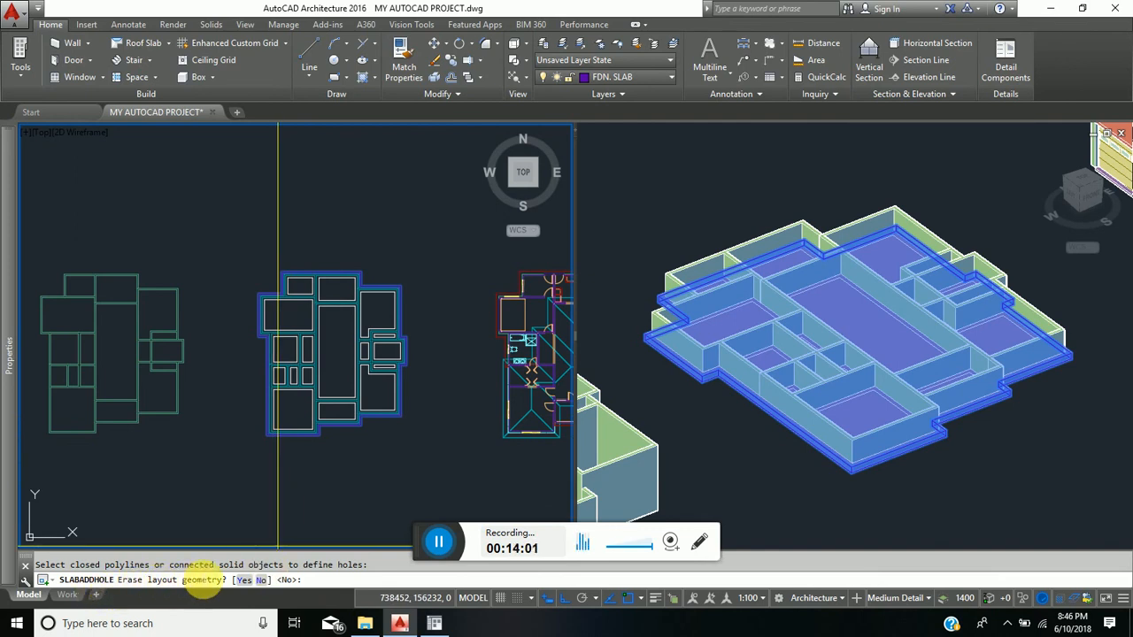
pyautogui.click(245, 580)
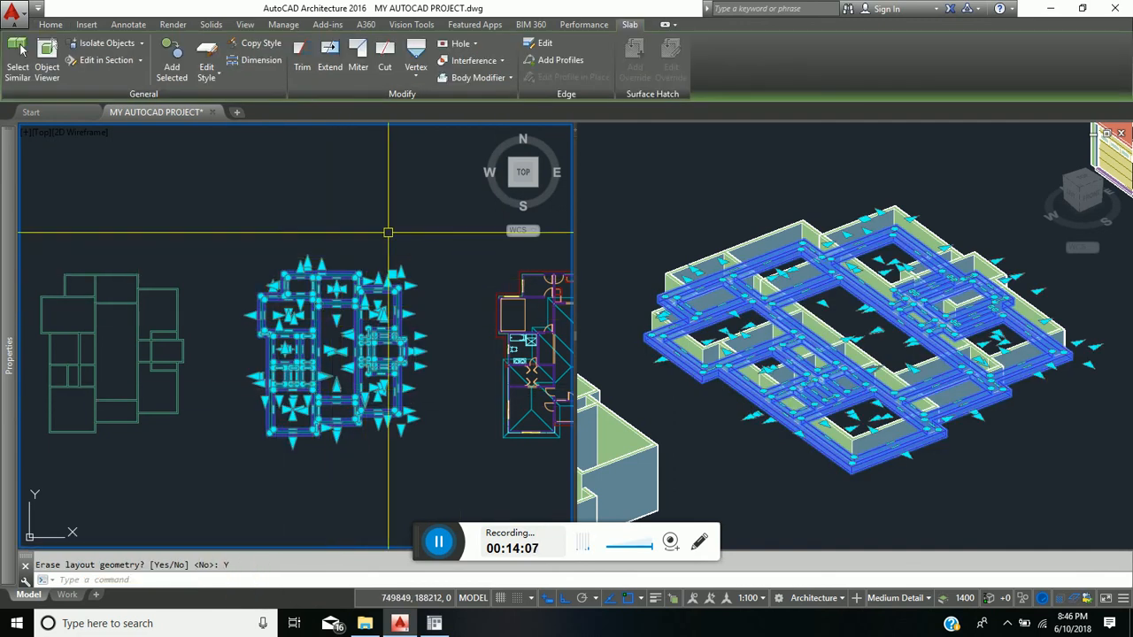
pyautogui.press('Escape')
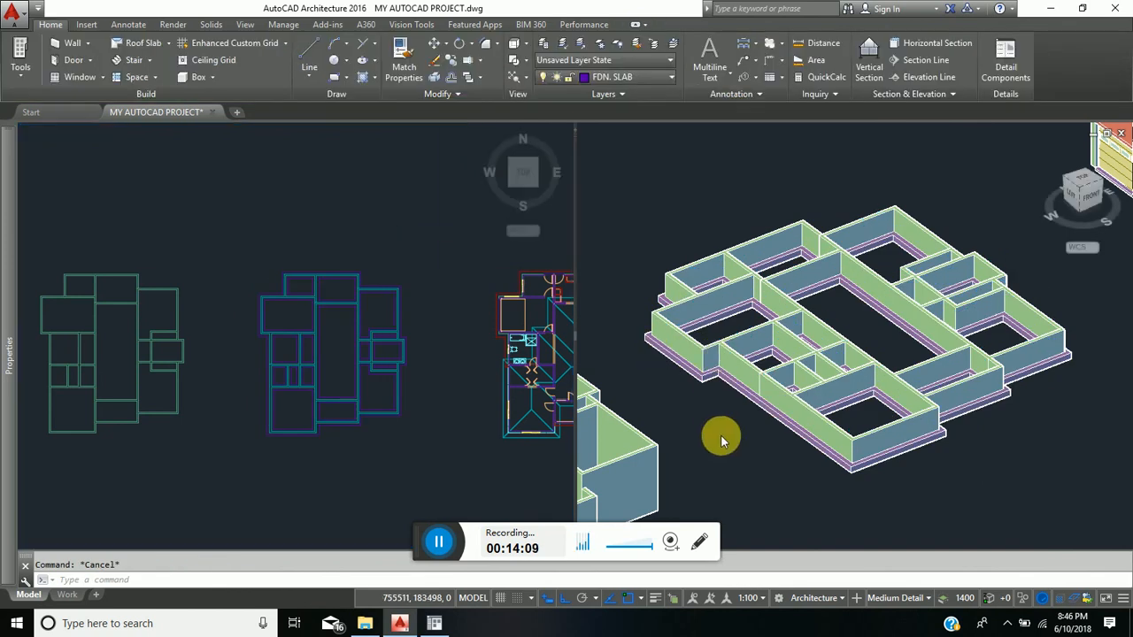
# Examine the strip footing slab beneath the walls in 3D and its position beside the house model and floor plan.
pyautogui.click(722, 429)
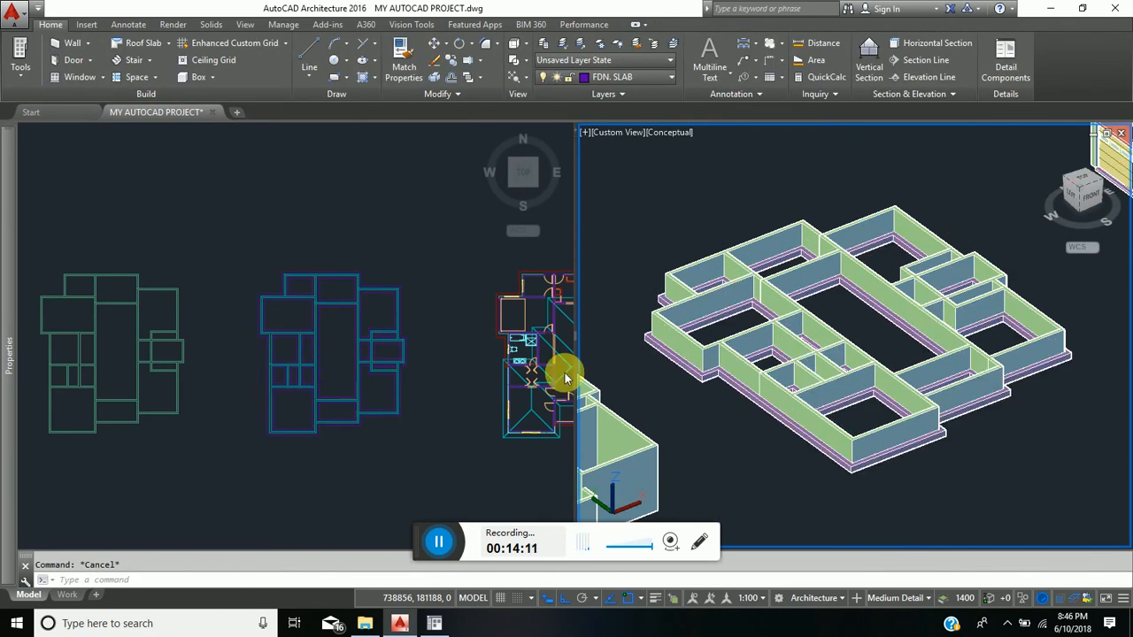
pyautogui.scroll(4, 863, 344)
pyautogui.scroll(-3, 841, 296)
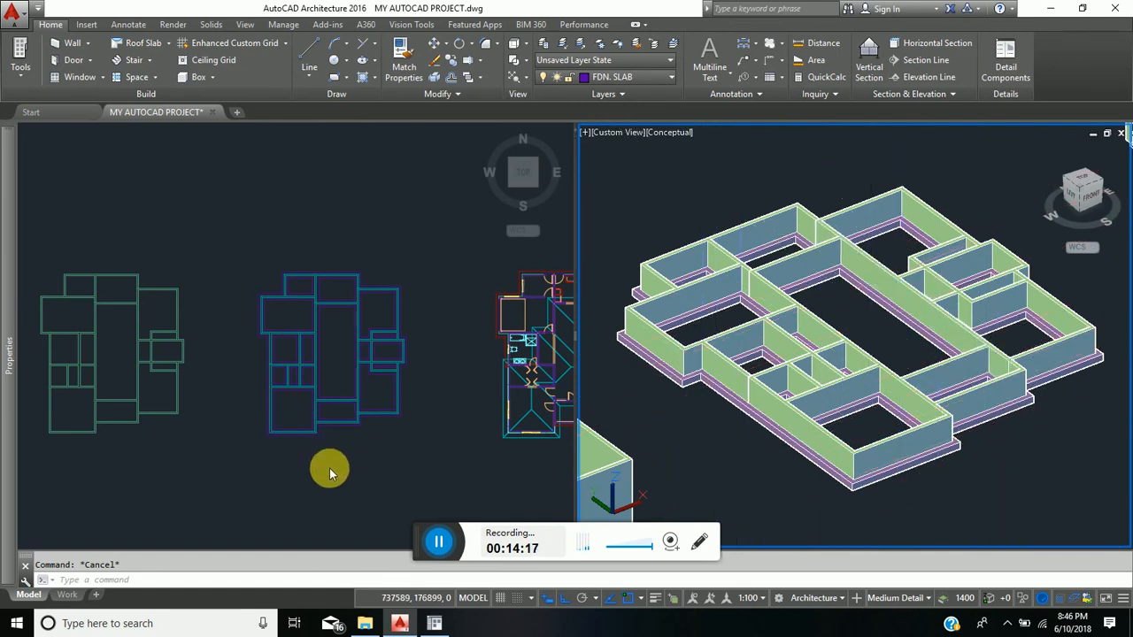
pyautogui.click(337, 406)
pyautogui.moveTo(348, 374); pyautogui.dragTo(304, 384, button='middle')
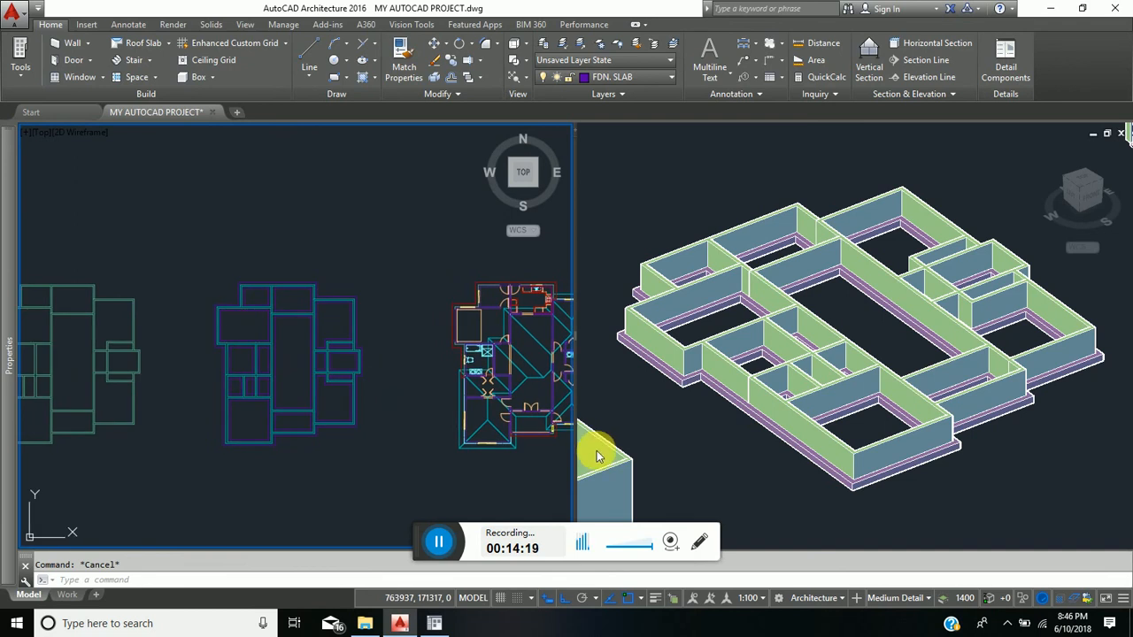
pyautogui.click(748, 460)
pyautogui.scroll(-6, 748, 460)
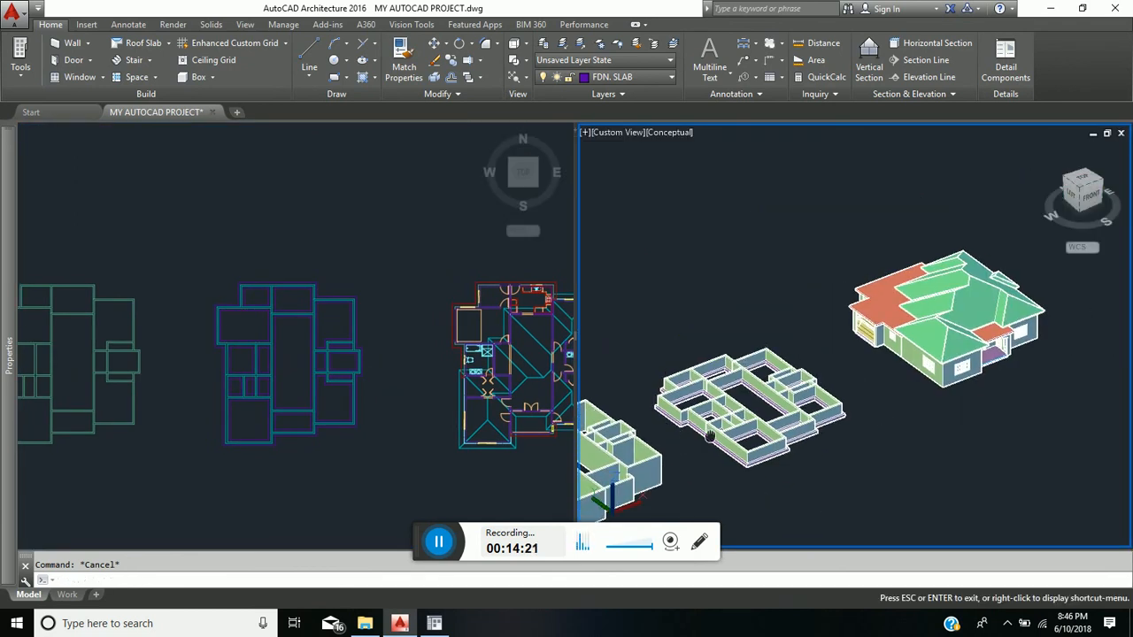
pyautogui.moveTo(707, 431); pyautogui.dragTo(703, 407, button='middle')
pyautogui.scroll(2, 704, 407)
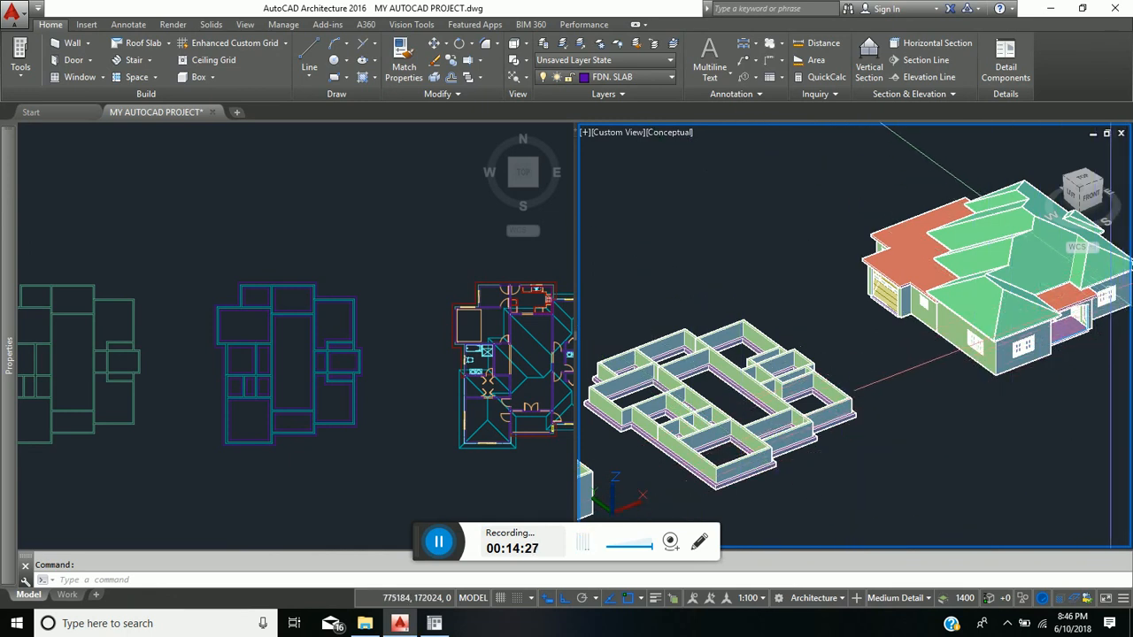
pyautogui.moveTo(835, 306); pyautogui.dragTo(874, 292, button='middle')
pyautogui.click(274, 403)
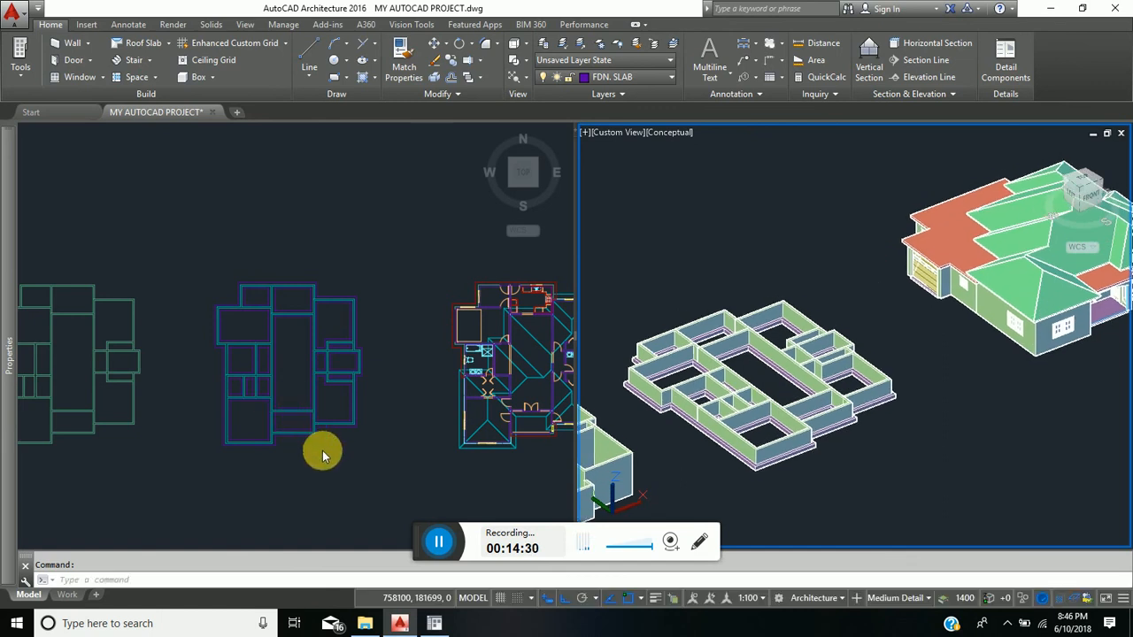
pyautogui.moveTo(374, 470); pyautogui.dragTo(258, 446, button='middle')
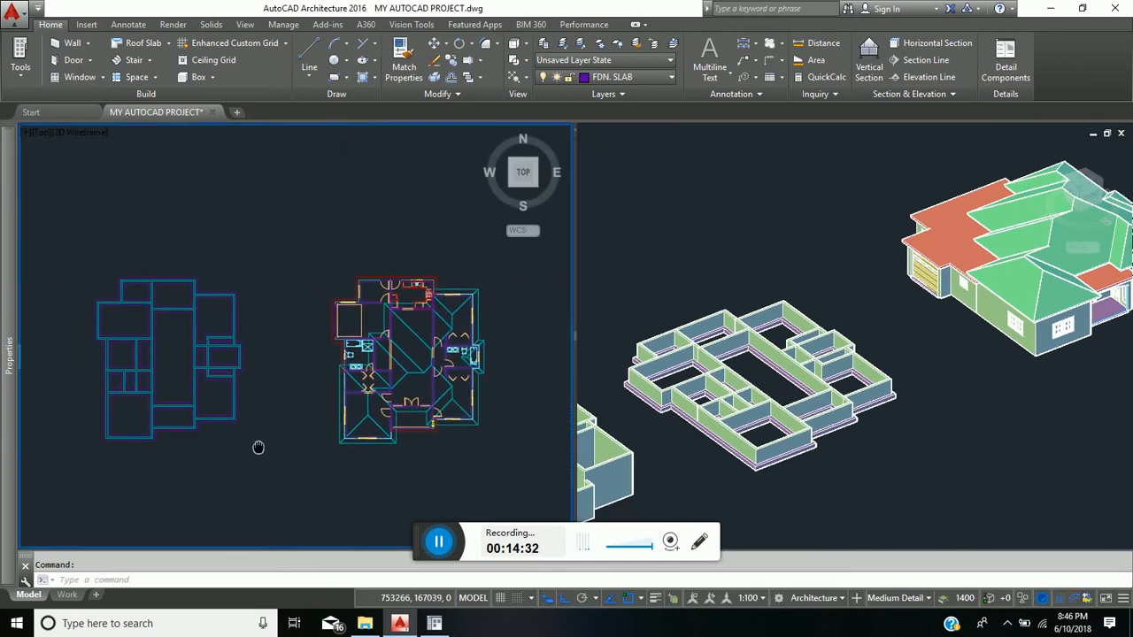
# Inspect the strip footing slab in the plan view, selecting it to review its properties and clearing the selection.
pyautogui.moveTo(344, 481); pyautogui.dragTo(307, 487, button='middle')
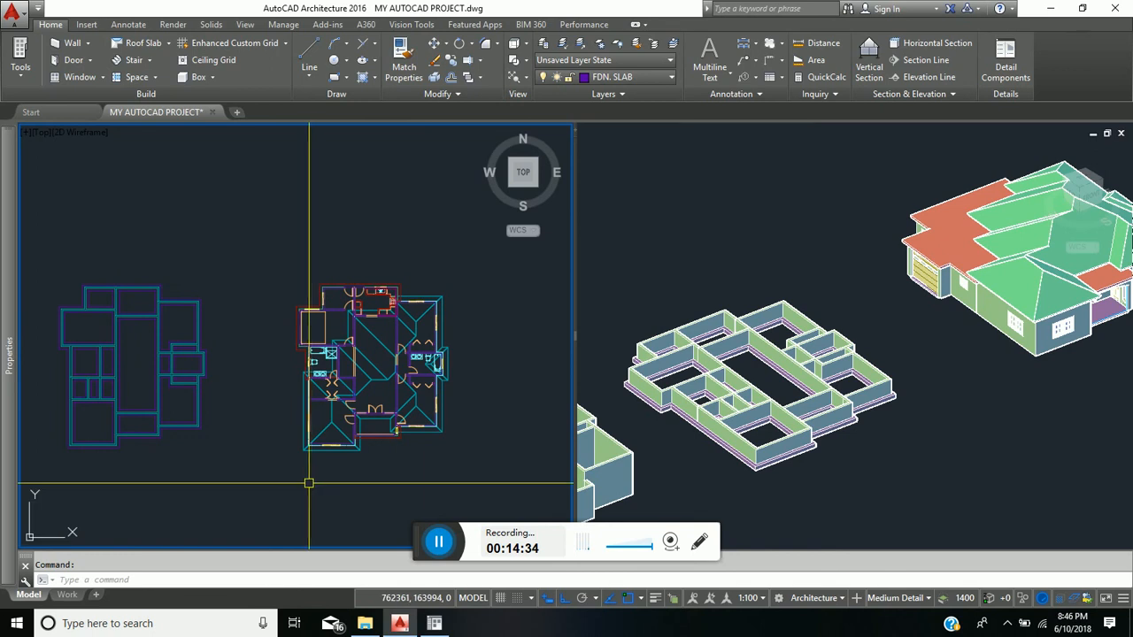
pyautogui.scroll(3, 181, 434)
pyautogui.scroll(-1, 246, 400)
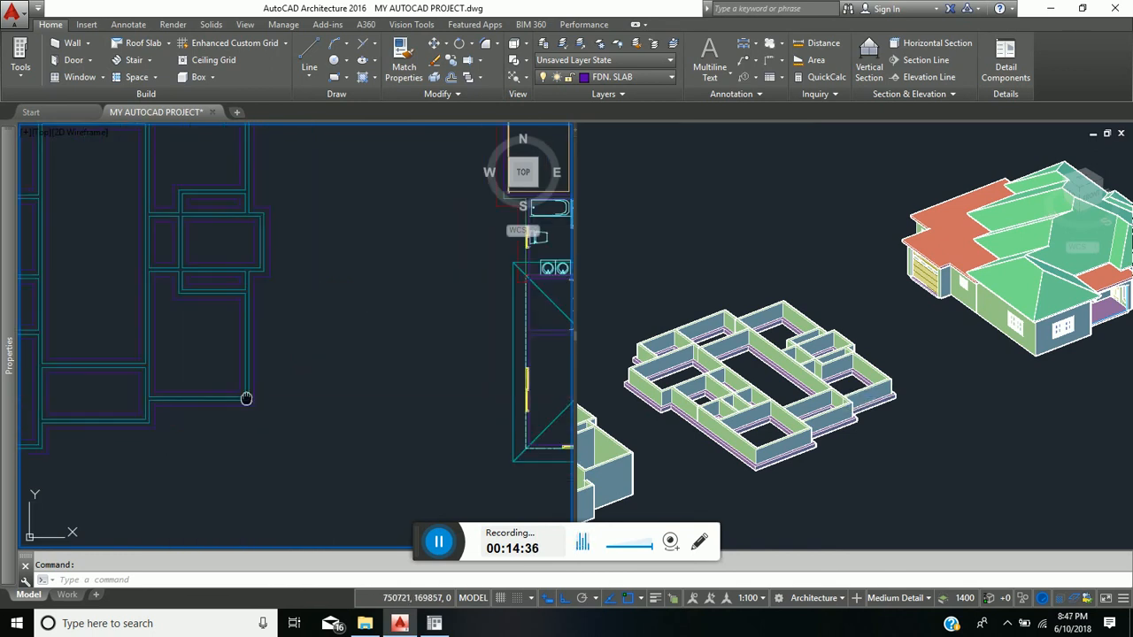
pyautogui.moveTo(246, 400); pyautogui.dragTo(397, 430, button='middle')
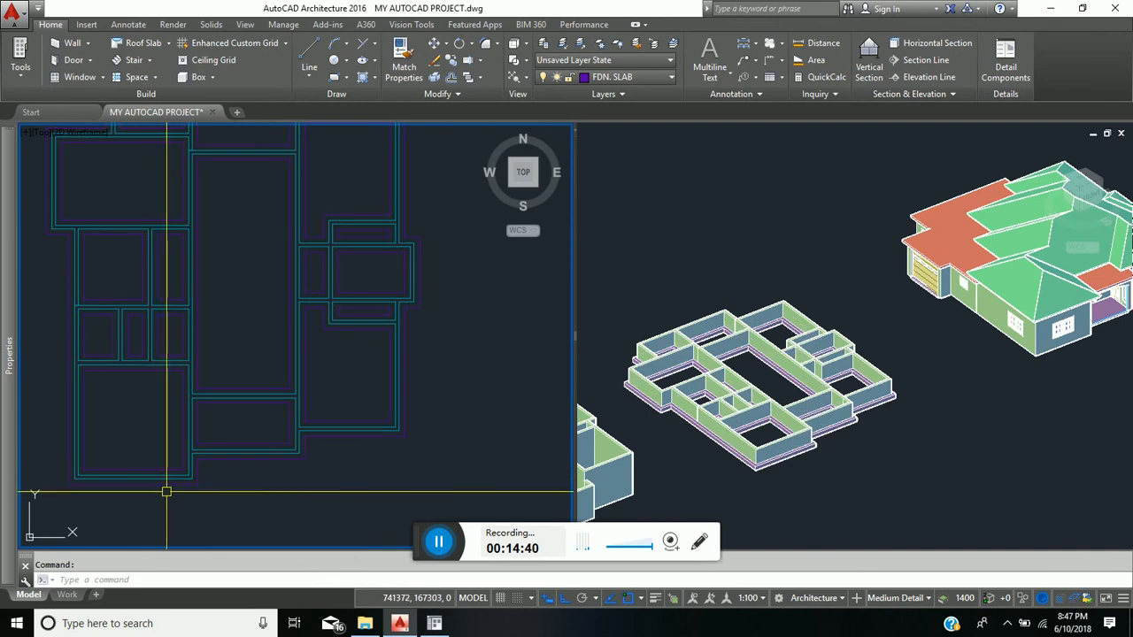
pyautogui.hotkey('ctrl', 'a')
pyautogui.moveTo(4, 332)
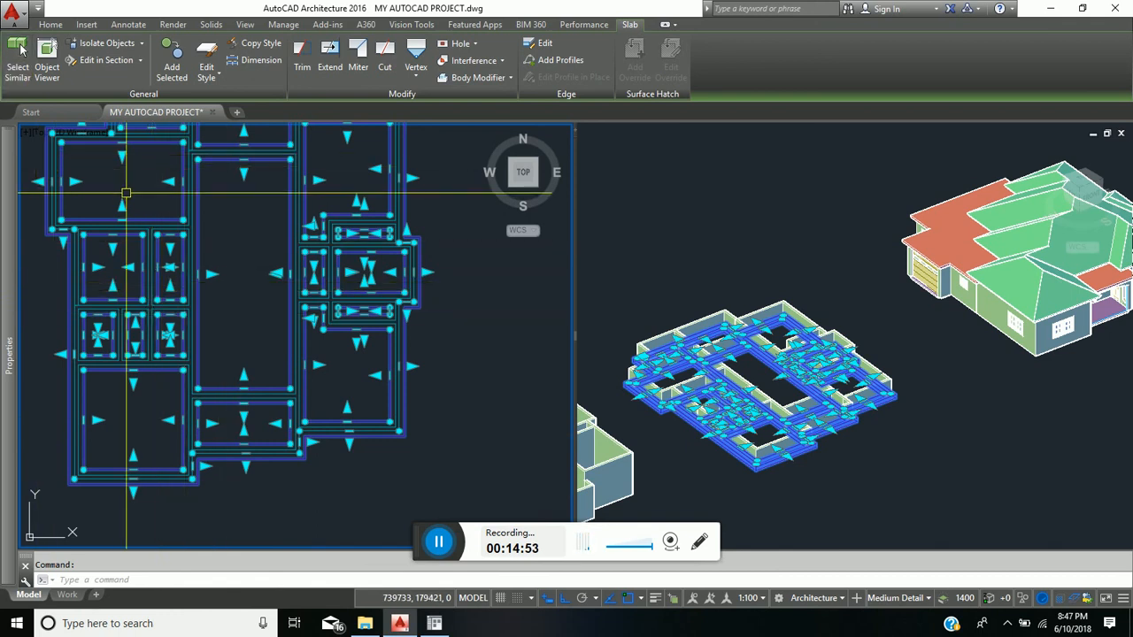
pyautogui.press('Escape')
pyautogui.scroll(-3, 287, 311)
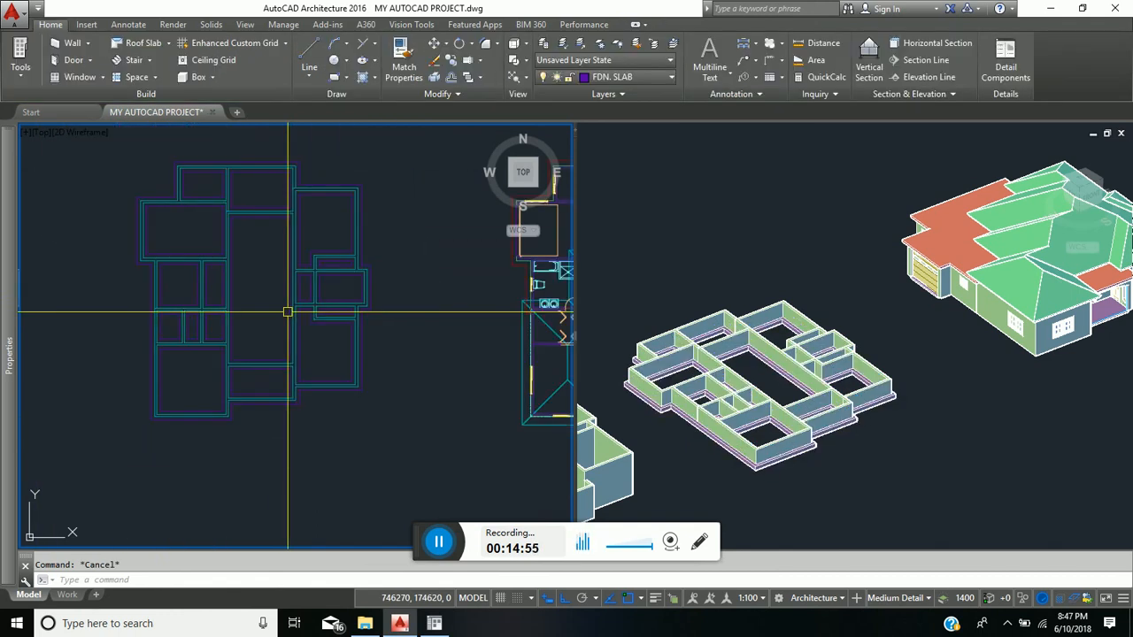
pyautogui.scroll(-4, 287, 312)
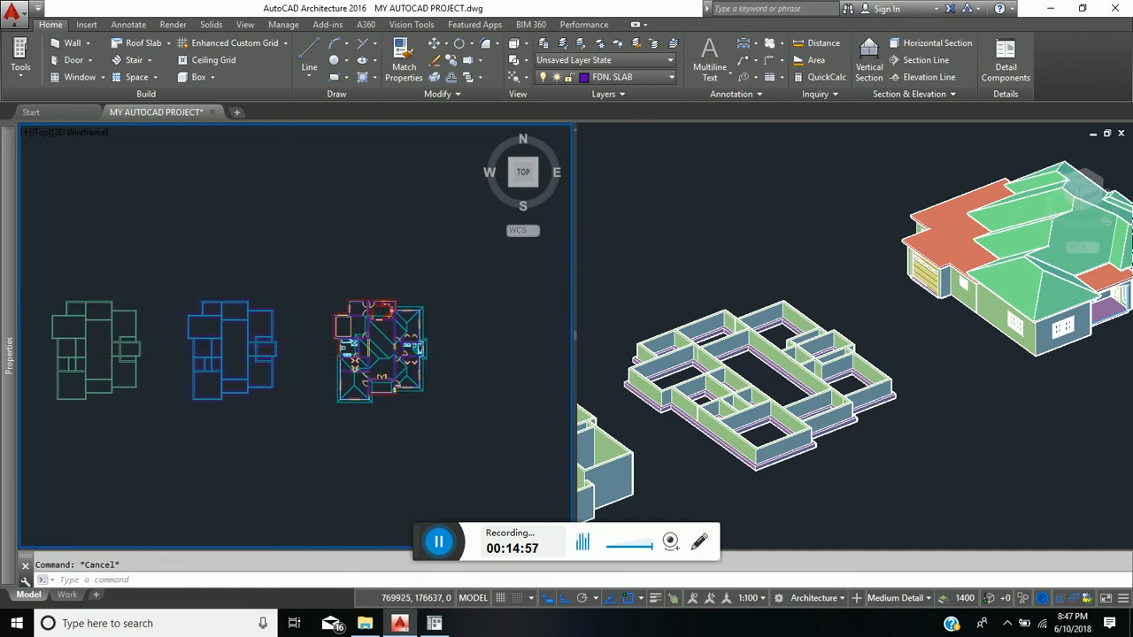
pyautogui.scroll(4, 386, 346)
pyautogui.scroll(-2, 383, 351)
pyautogui.moveTo(384, 351); pyautogui.dragTo(425, 345, button='middle')
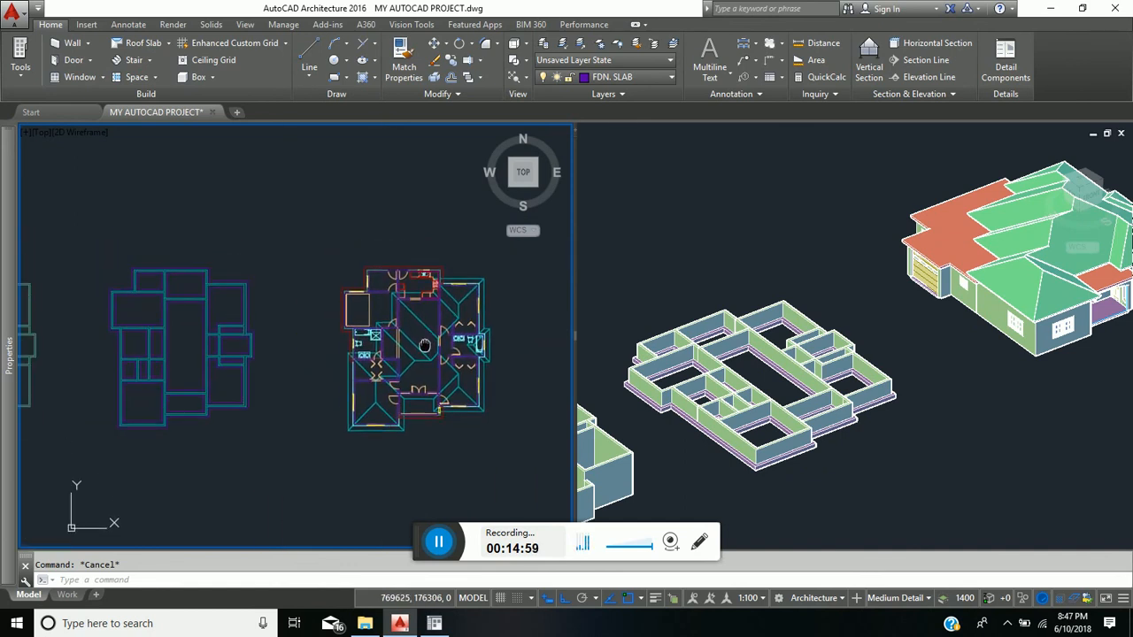